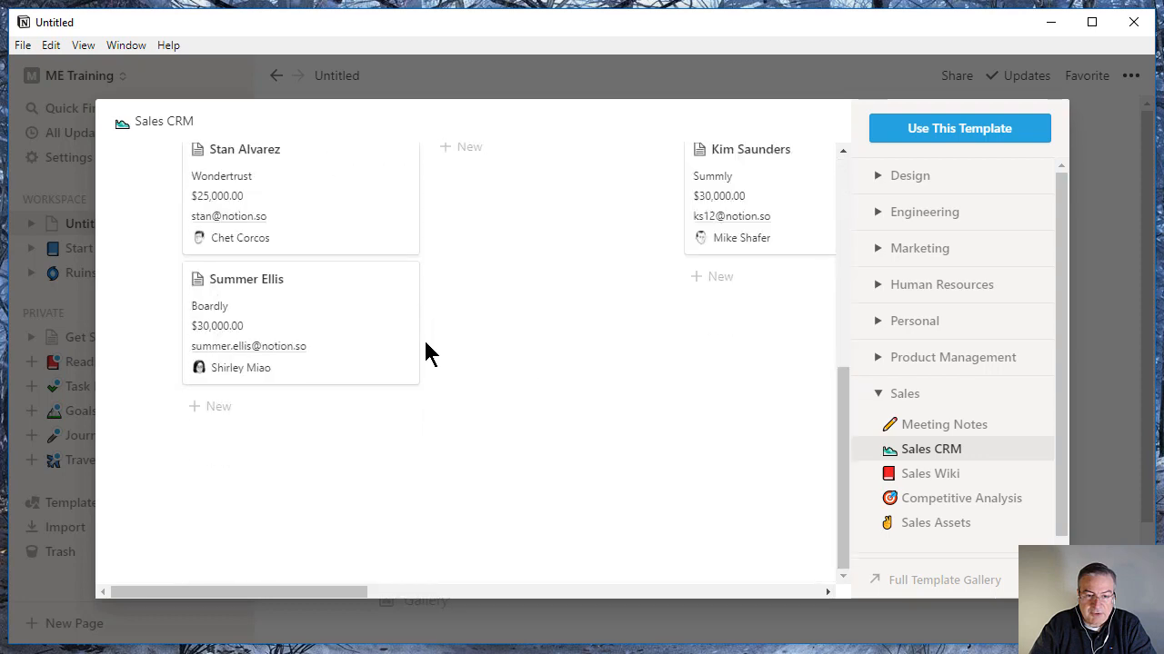
# - Apply the Sales CRM template to the untitled page
pyautogui.scroll(10, 424, 341)
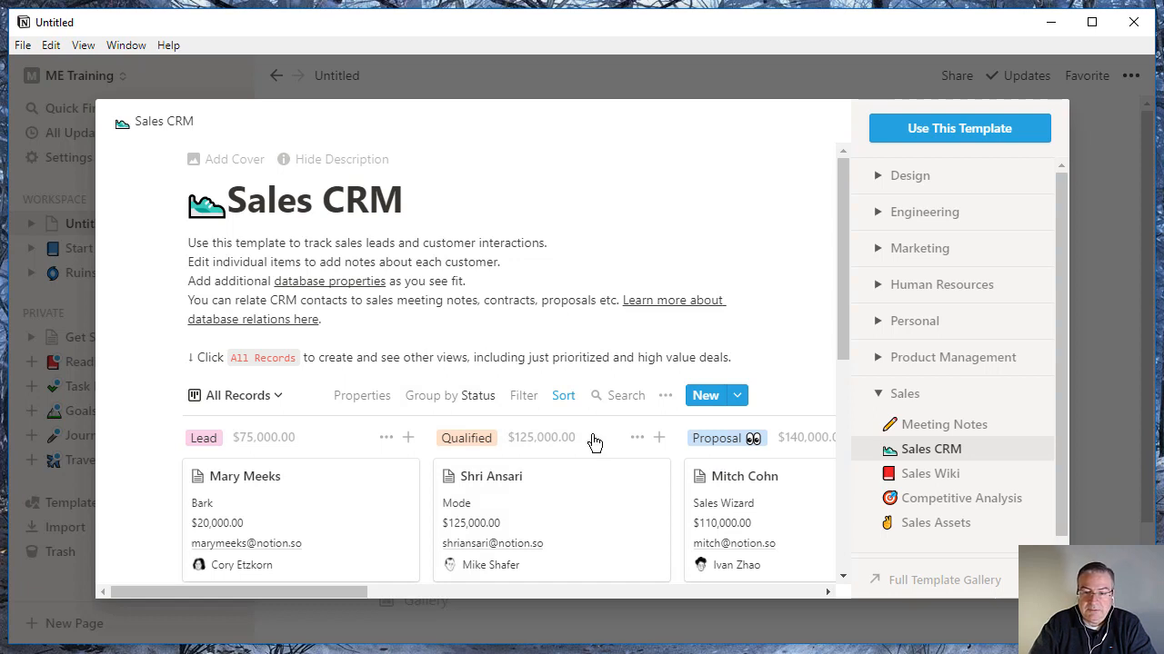
pyautogui.click(964, 136)
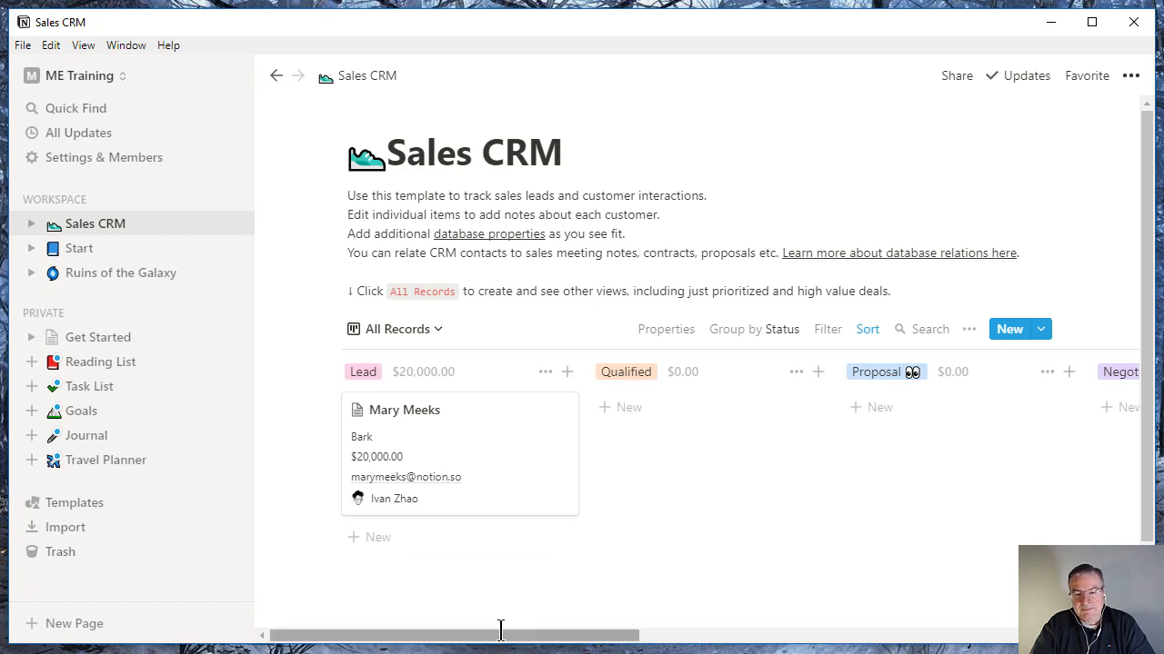
# - Move the sample contact's card from the Lead column to Qualified and on to the Proposal column
pyautogui.moveTo(485, 635)
pyautogui.mouseDown()
pyautogui.moveTo(632, 641)
pyautogui.moveTo(473, 624)
pyautogui.mouseUp()
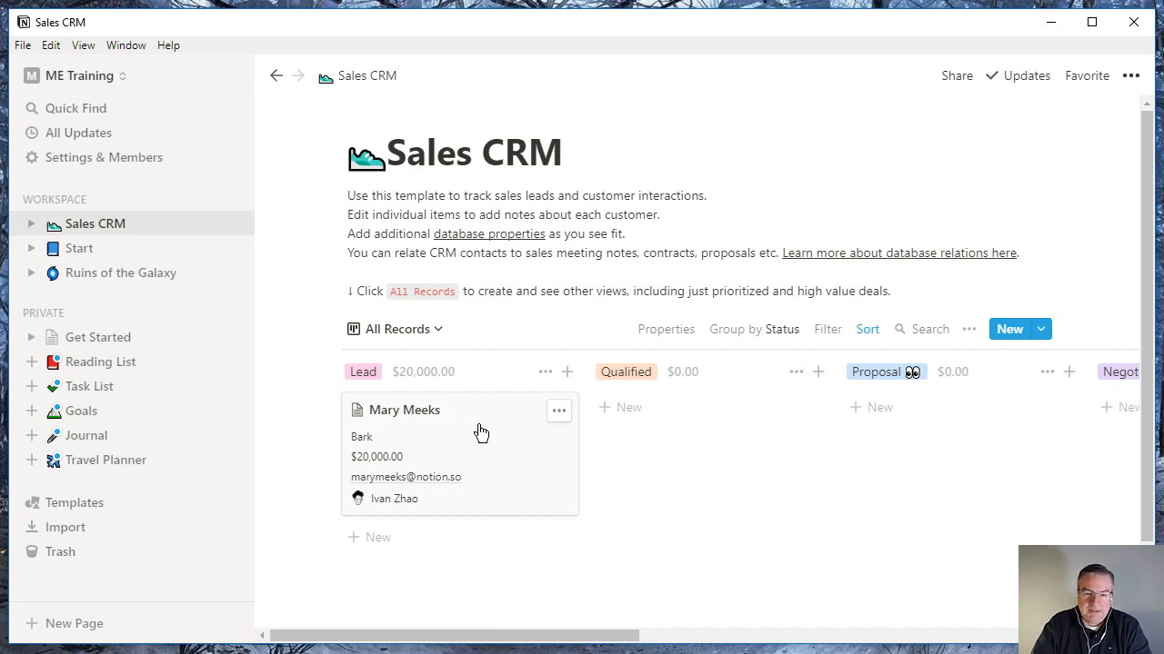
pyautogui.moveTo(545, 410); pyautogui.dragTo(712, 411)
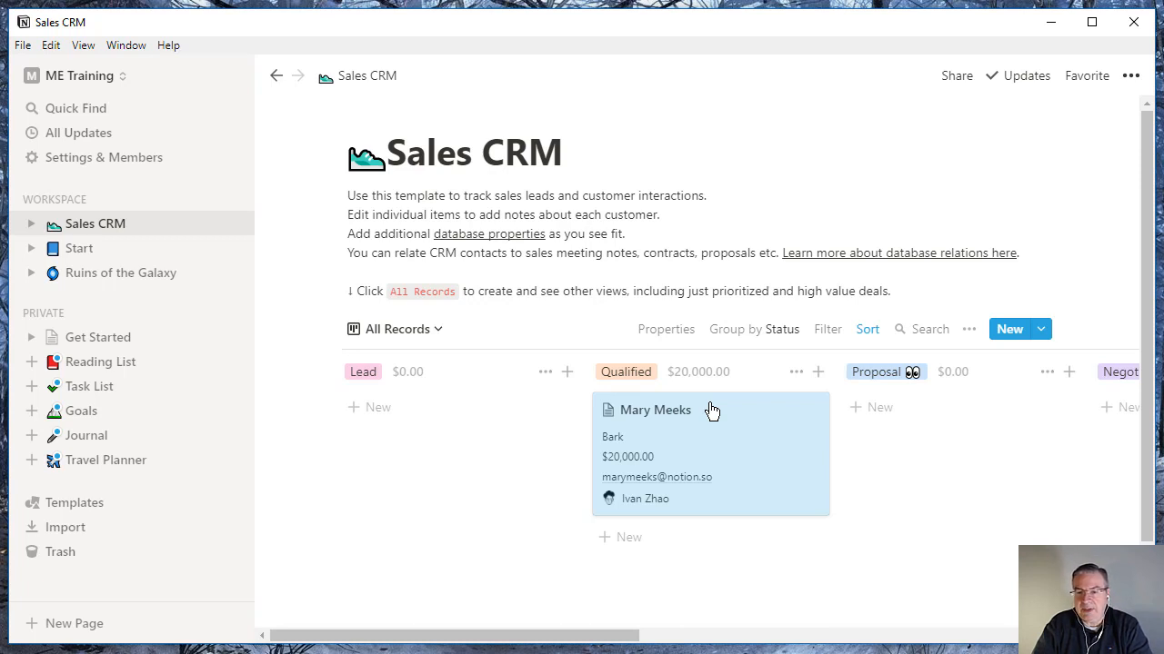
pyautogui.moveTo(712, 411); pyautogui.dragTo(961, 400)
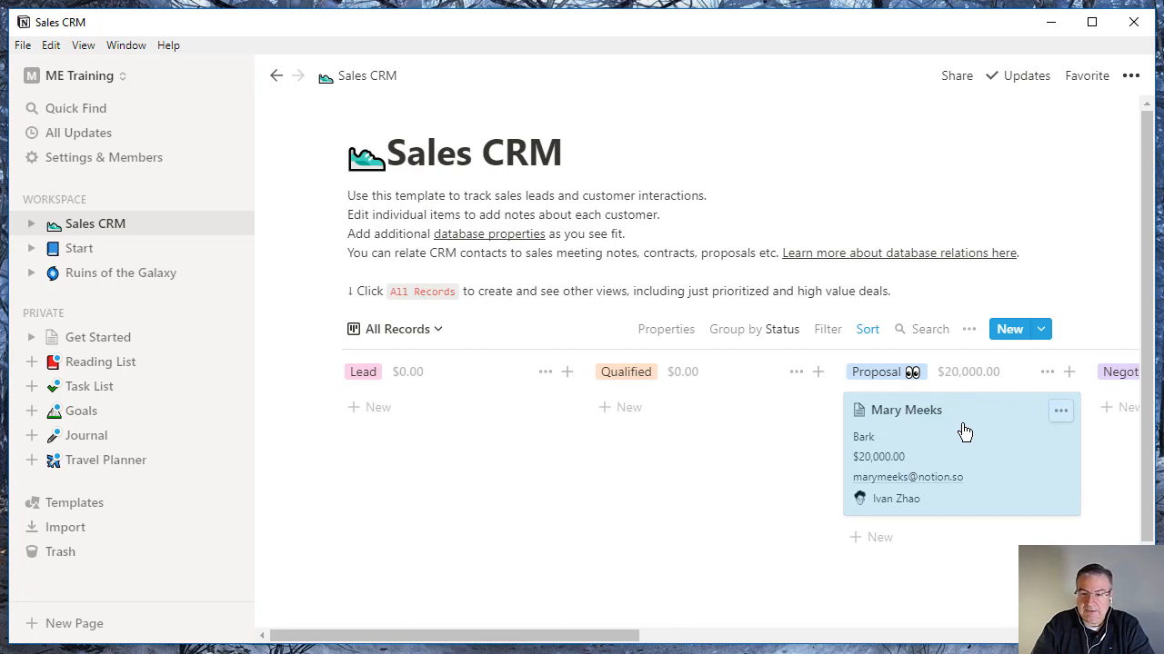
# - Open the contact card in the Proposal column, examine its properties, background info and history of interactions, and close it
pyautogui.click(964, 432)
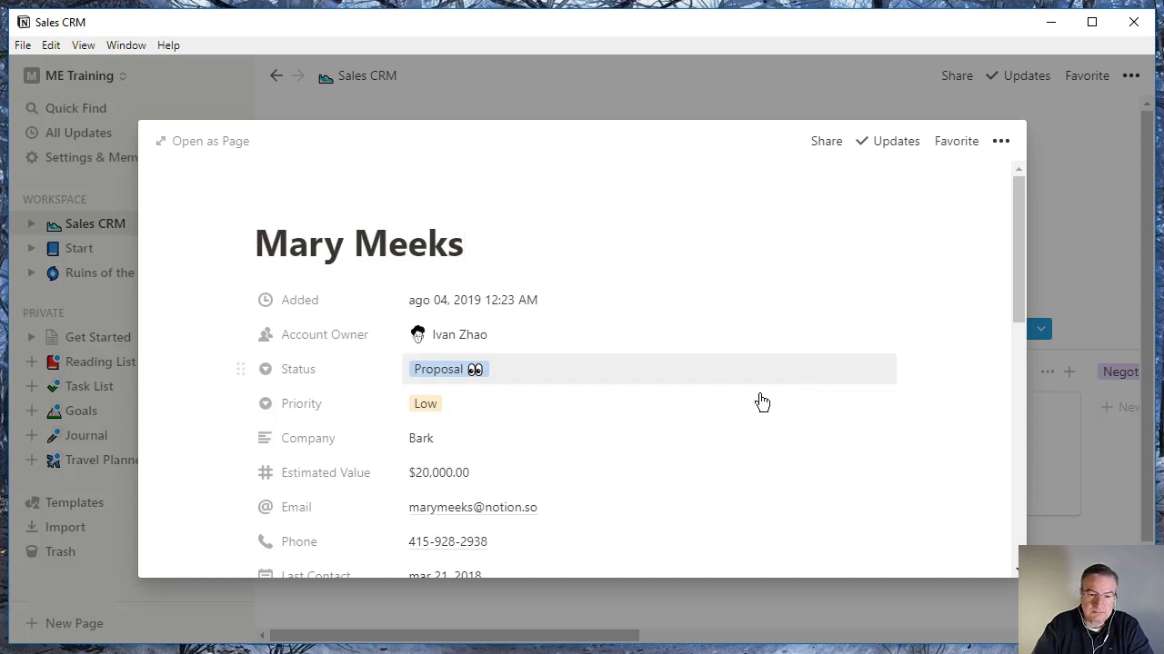
pyautogui.scroll(-5, 747, 409)
pyautogui.scroll(5, 745, 402)
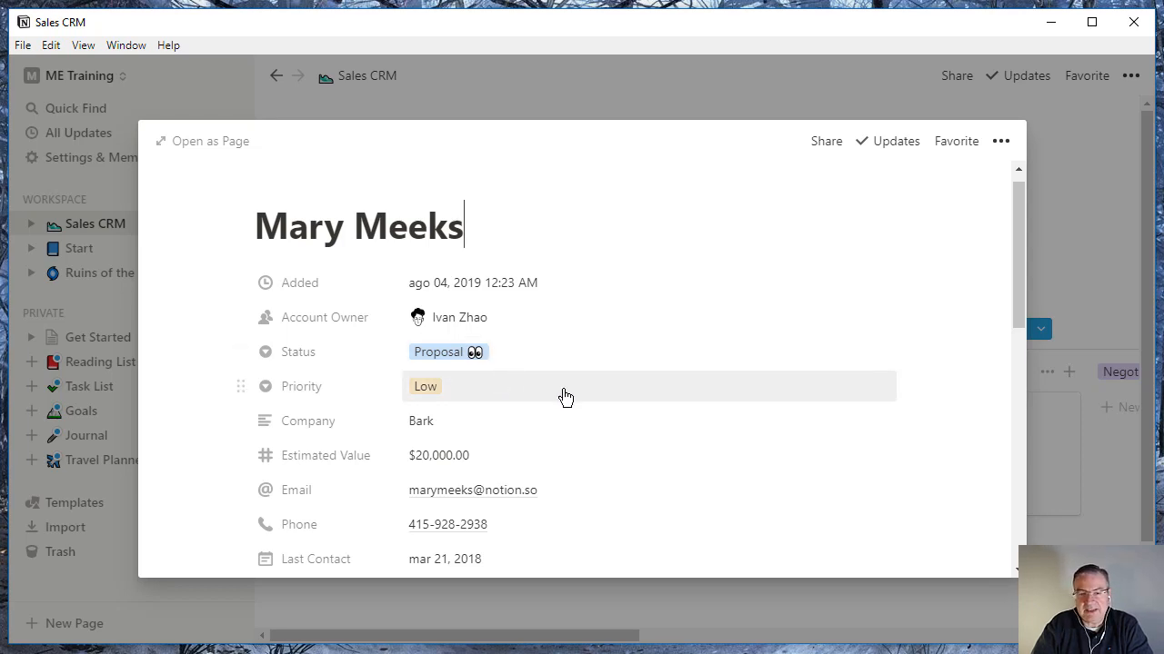
pyautogui.scroll(-1, 612, 478)
pyautogui.scroll(-8, 612, 478)
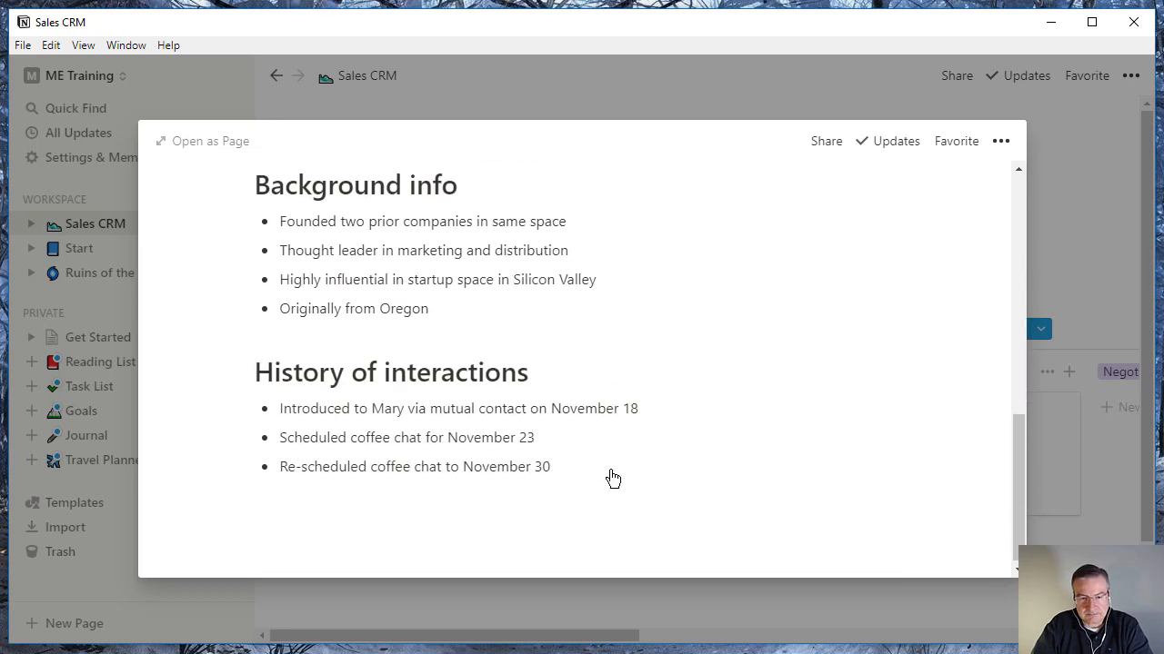
pyautogui.scroll(10, 613, 478)
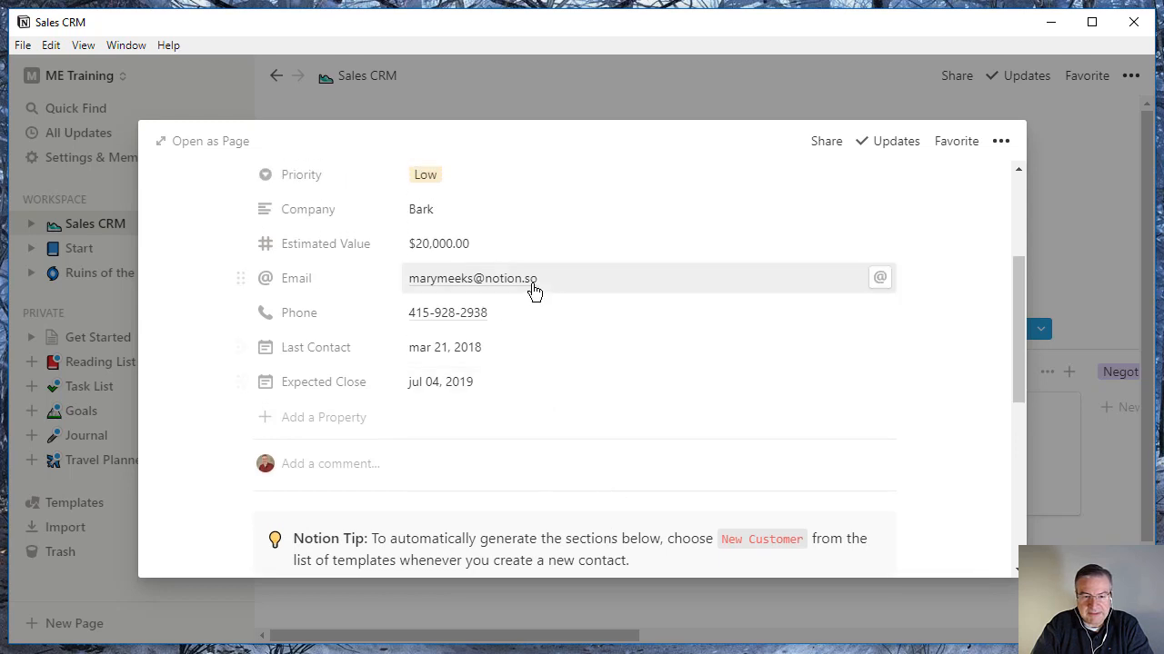
pyautogui.scroll(-8, 647, 434)
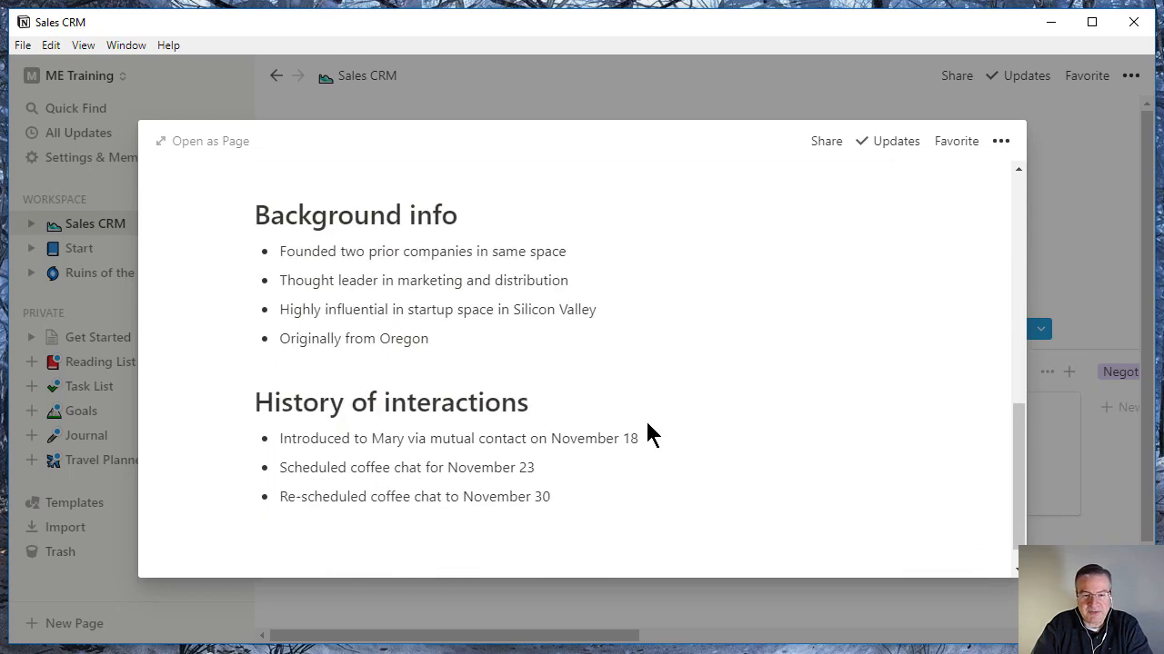
pyautogui.scroll(1, 646, 423)
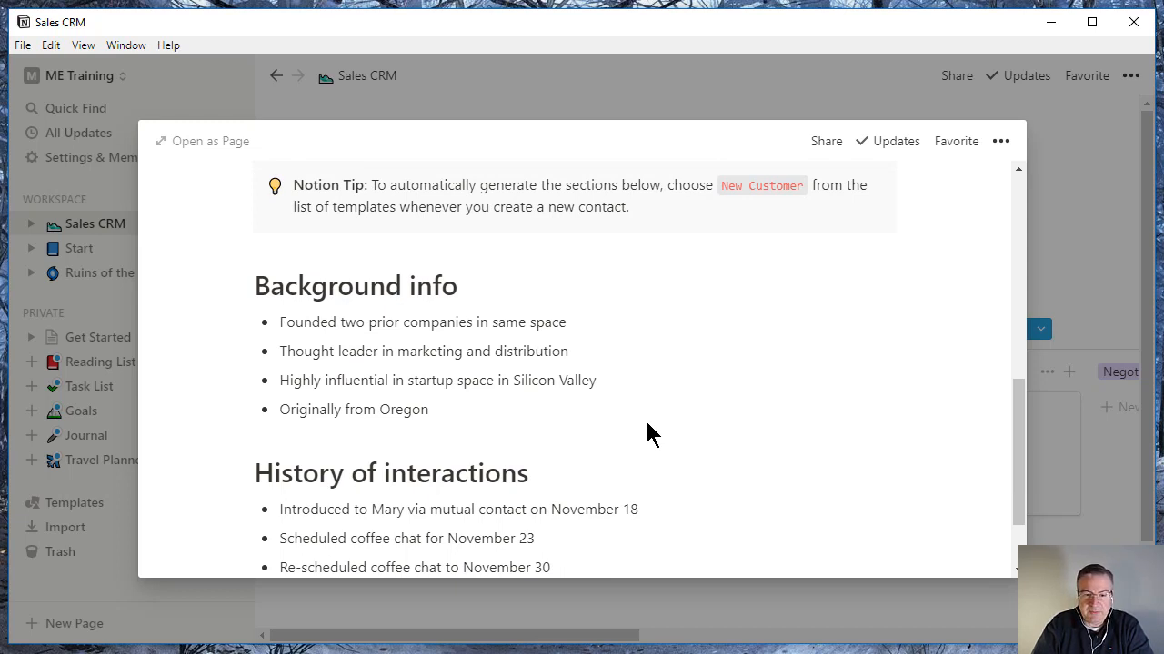
pyautogui.scroll(-2, 649, 429)
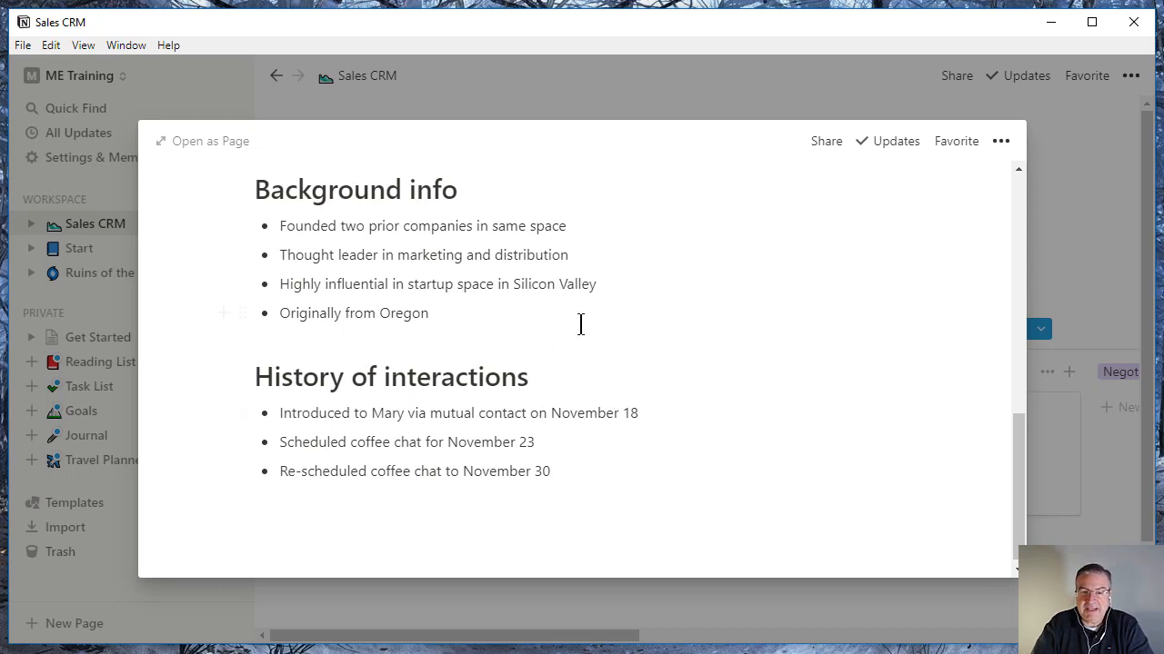
pyautogui.scroll(8, 609, 356)
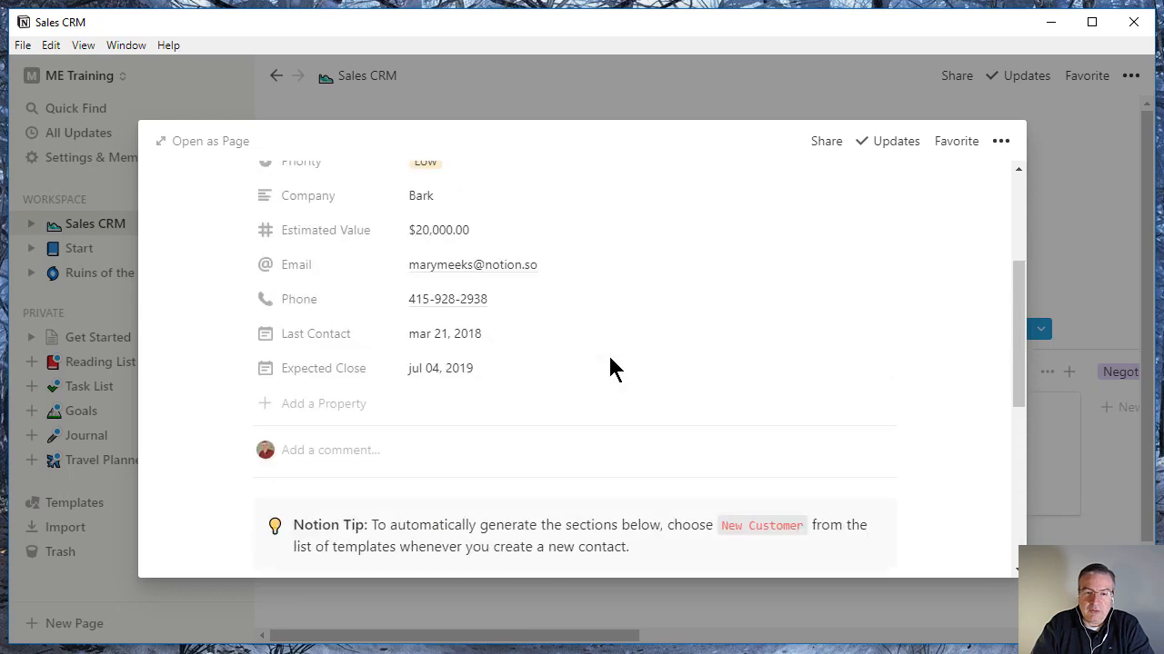
pyautogui.scroll(-2, 612, 364)
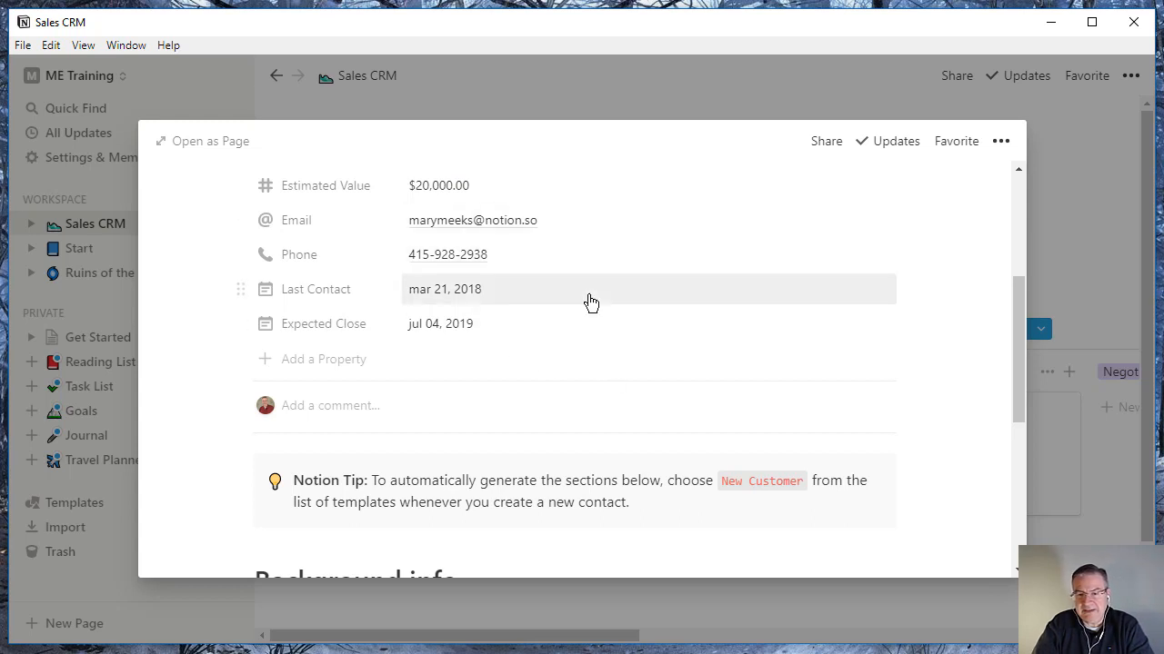
pyautogui.scroll(5, 589, 304)
pyautogui.scroll(-1, 589, 304)
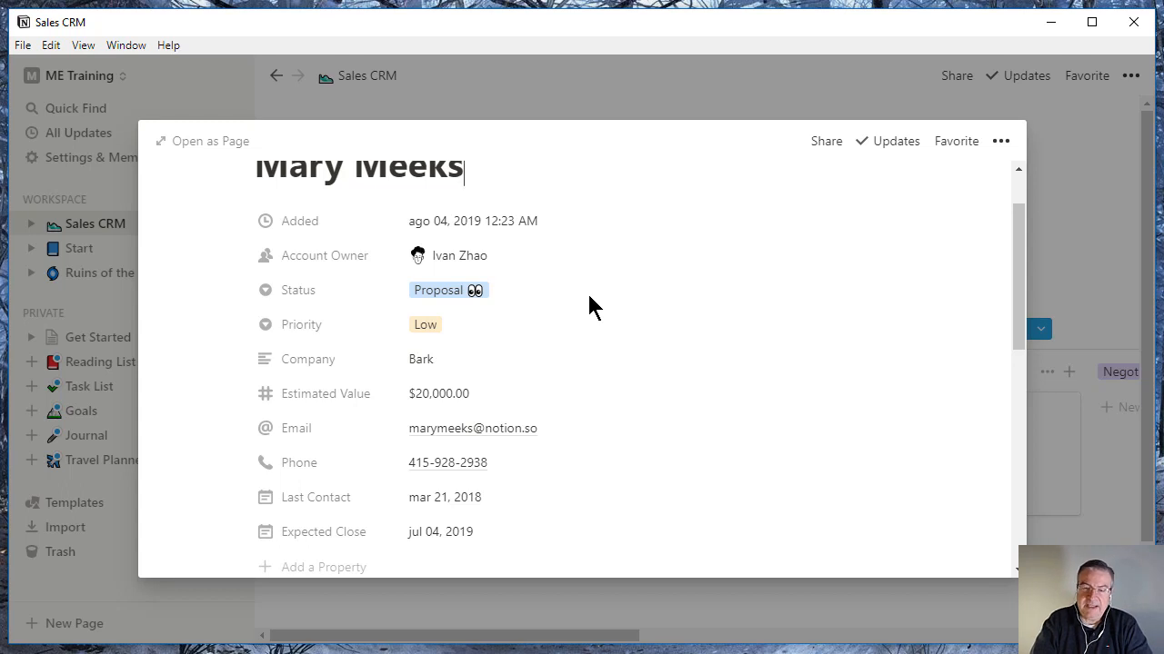
pyautogui.click(1060, 189)
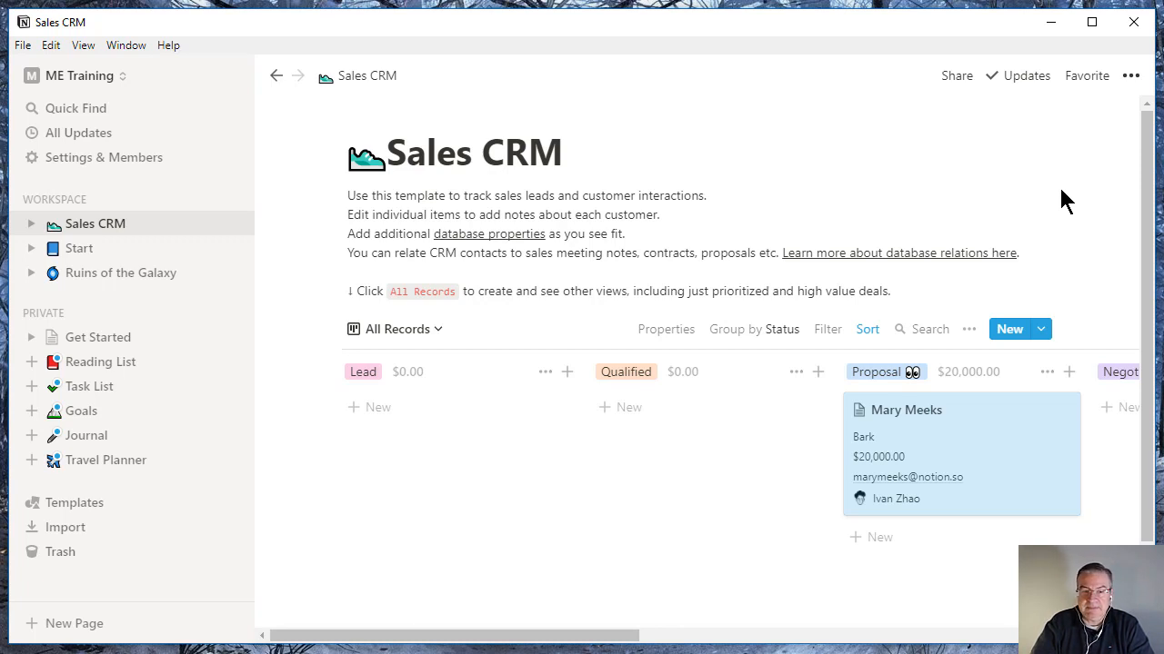
# - Switch the database from All Records to Table View and examine its columns
pyautogui.click(425, 332)
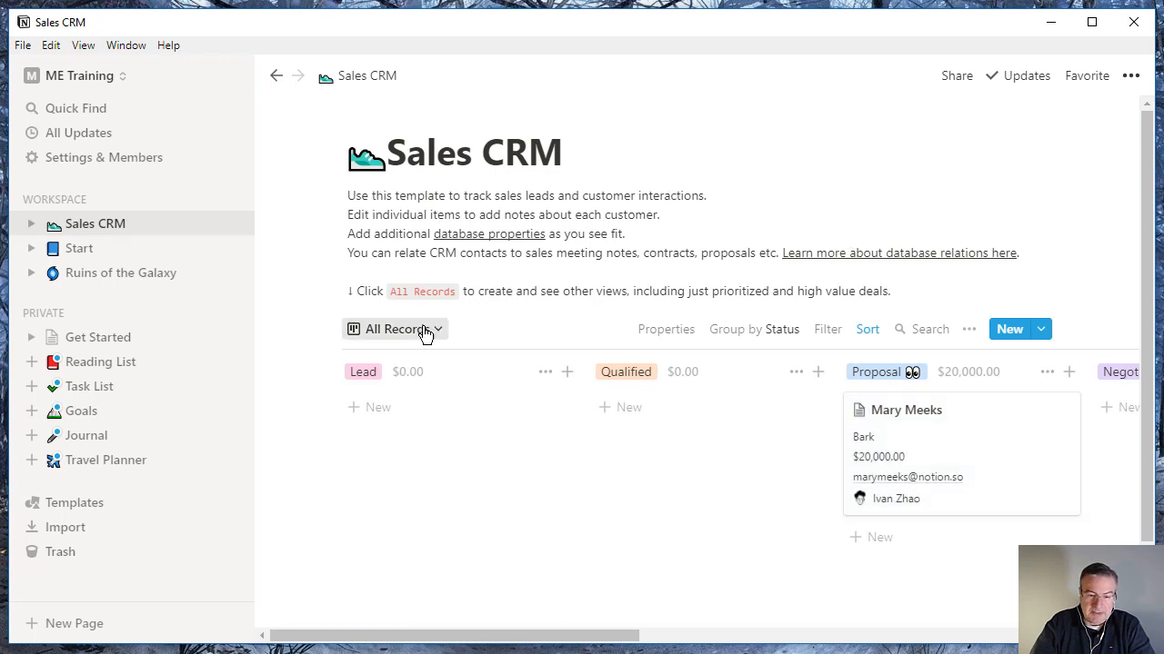
pyautogui.click(424, 331)
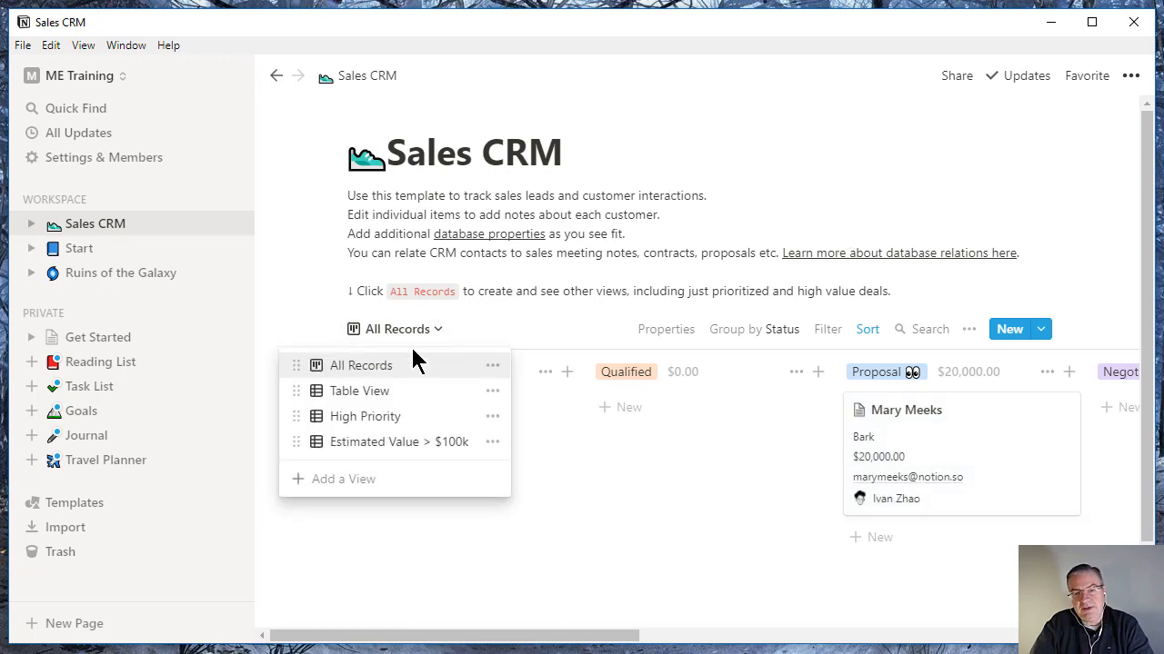
pyautogui.click(379, 393)
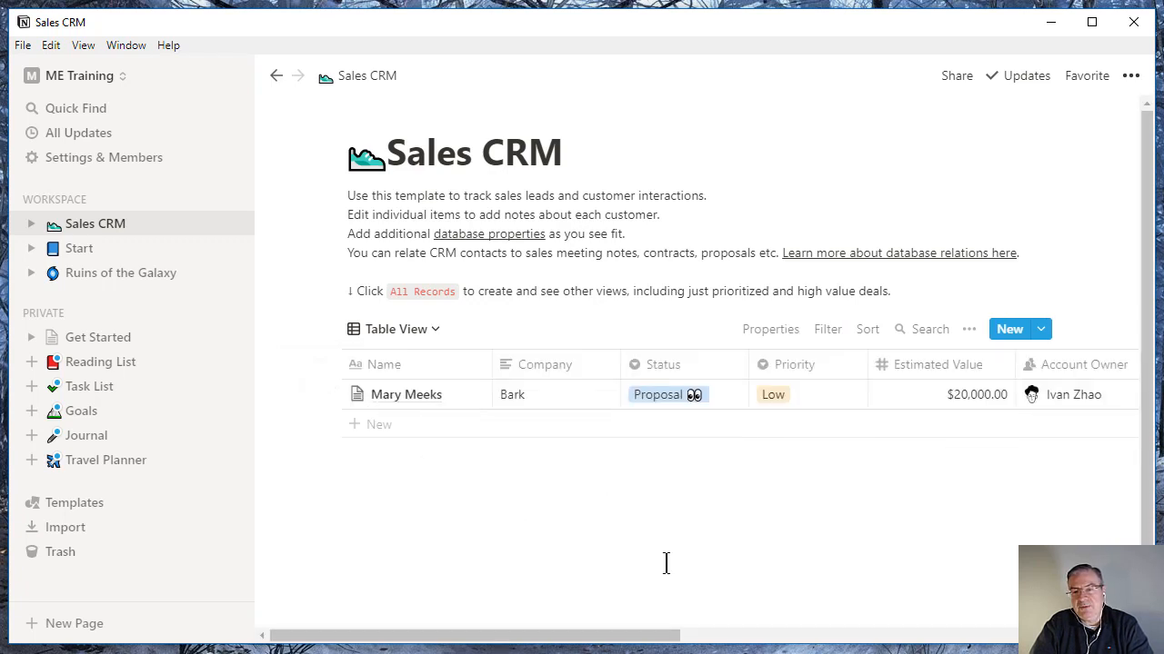
pyautogui.moveTo(720, 469)
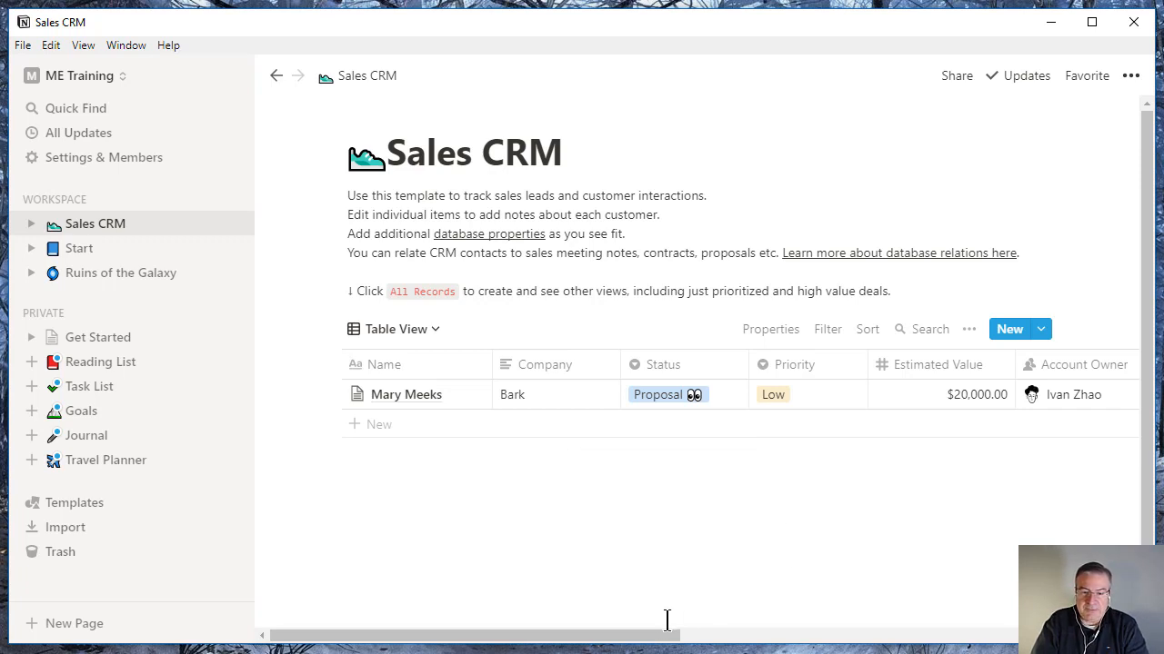
pyautogui.moveTo(656, 636); pyautogui.dragTo(614, 609)
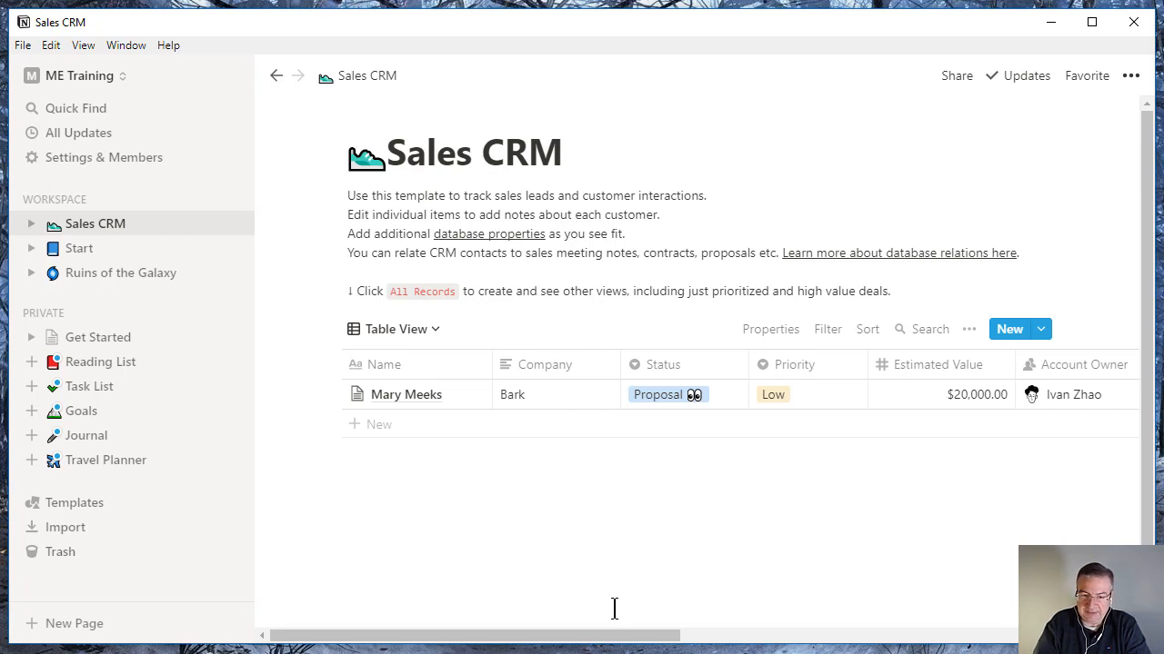
# - Switch to the High Priority view and change its Priority filter to Low
pyautogui.click(429, 331)
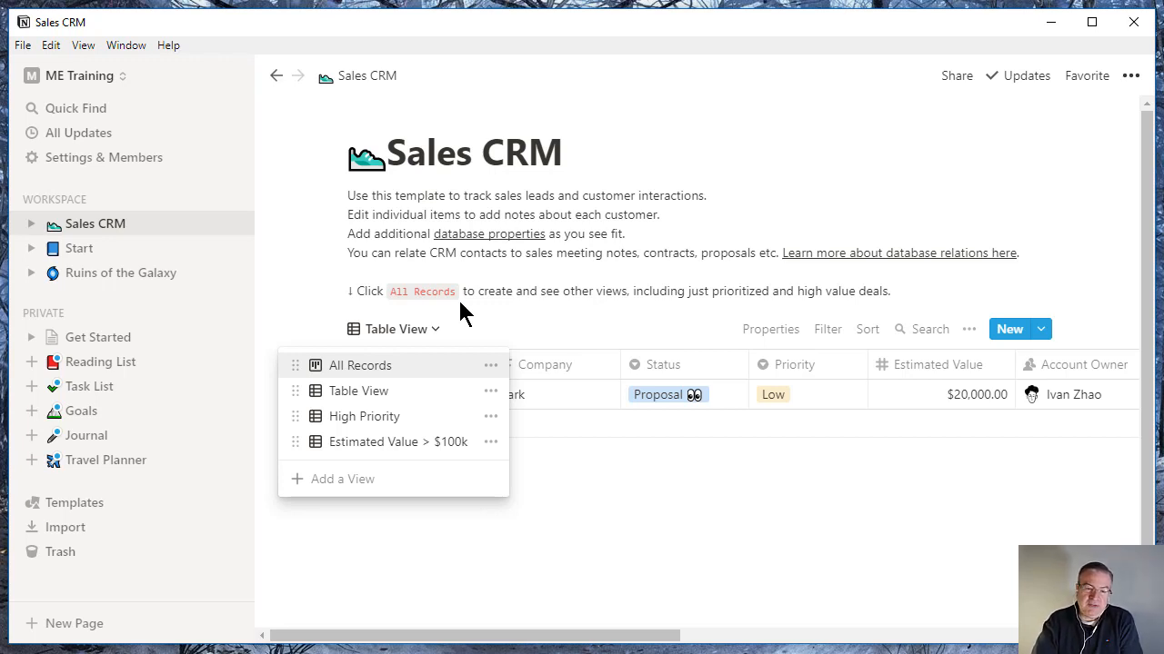
pyautogui.click(434, 420)
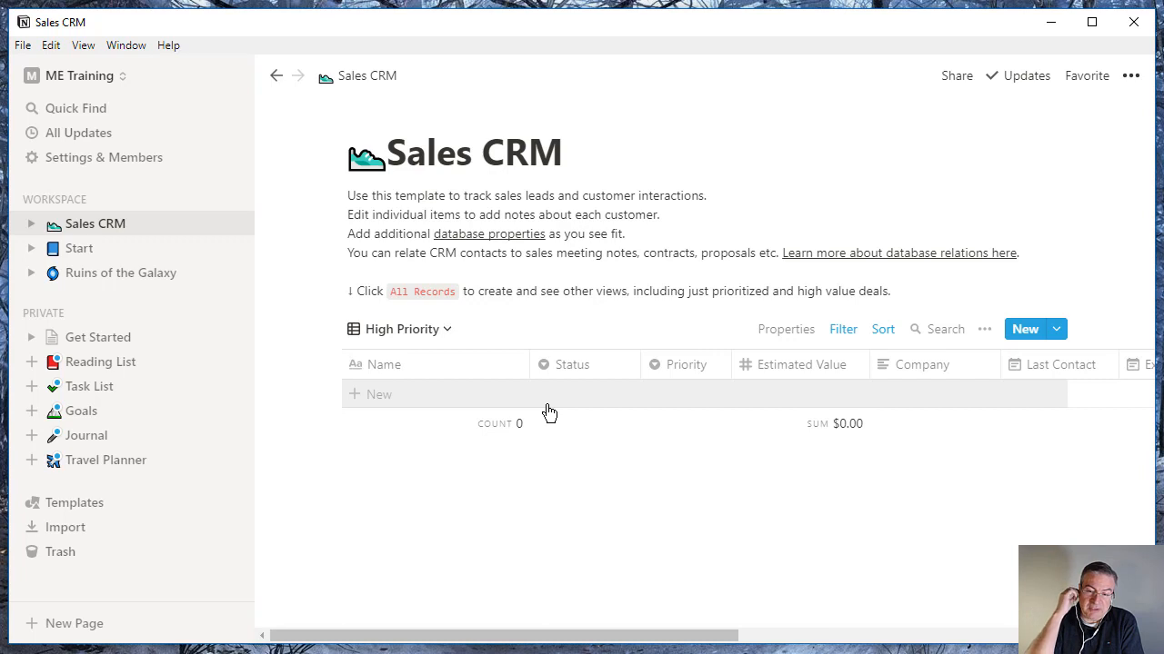
pyautogui.click(843, 331)
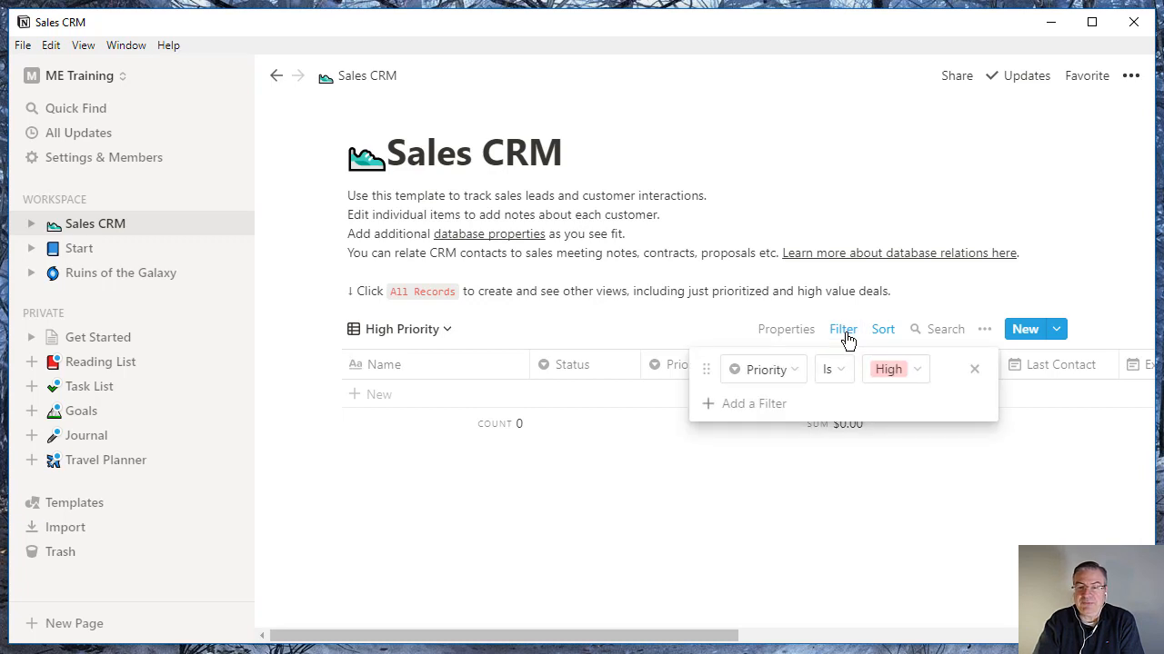
pyautogui.click(925, 376)
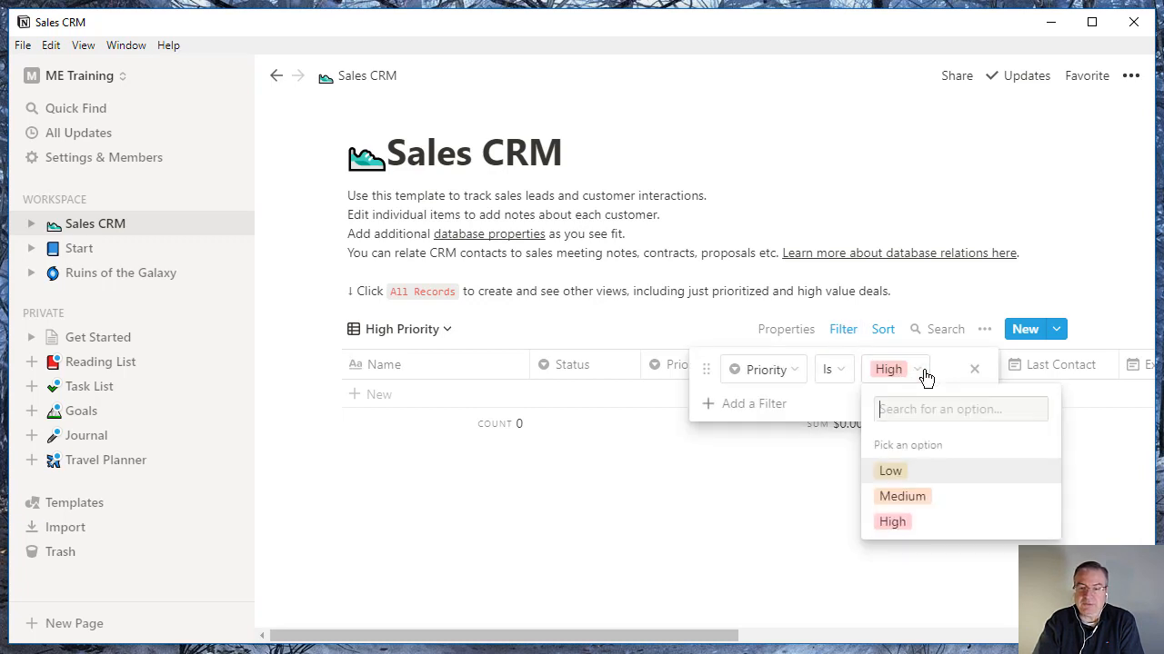
pyautogui.click(915, 479)
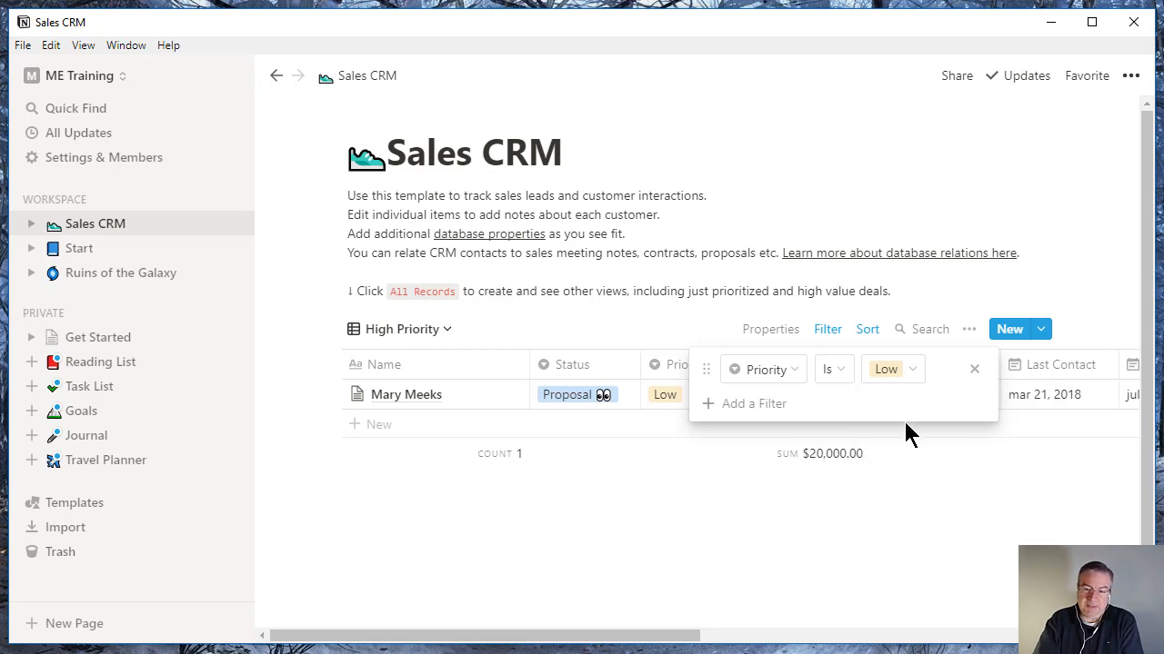
# - Set the High Priority view's Priority filter back to High and close the filter settings
pyautogui.click(917, 376)
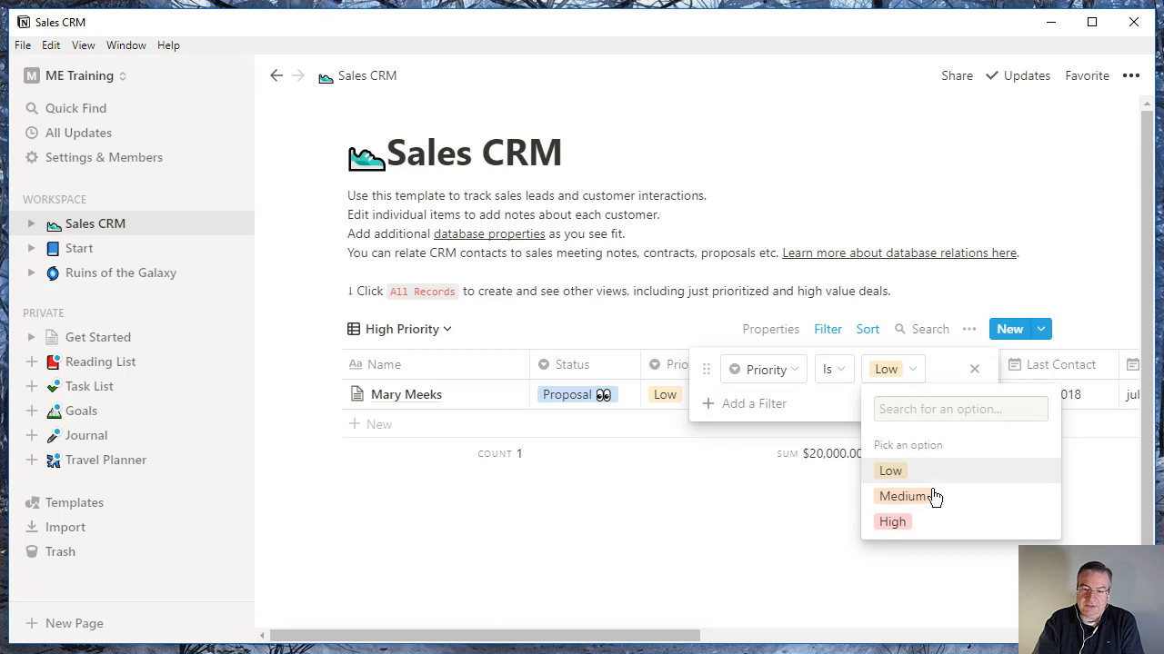
pyautogui.click(922, 527)
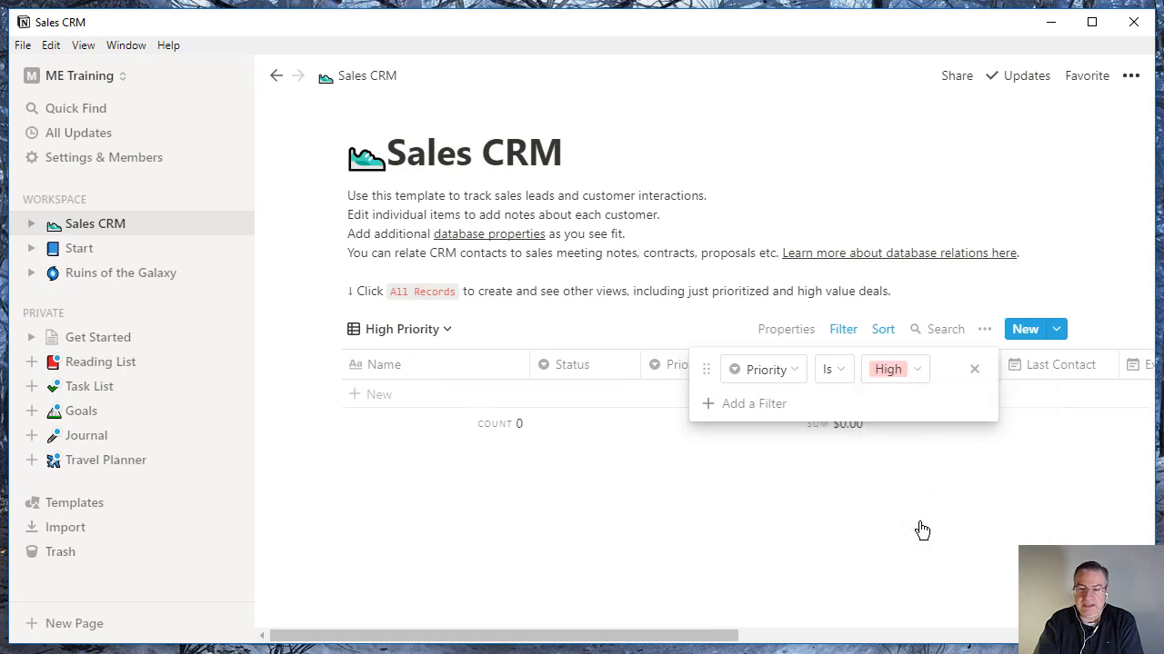
pyautogui.click(843, 533)
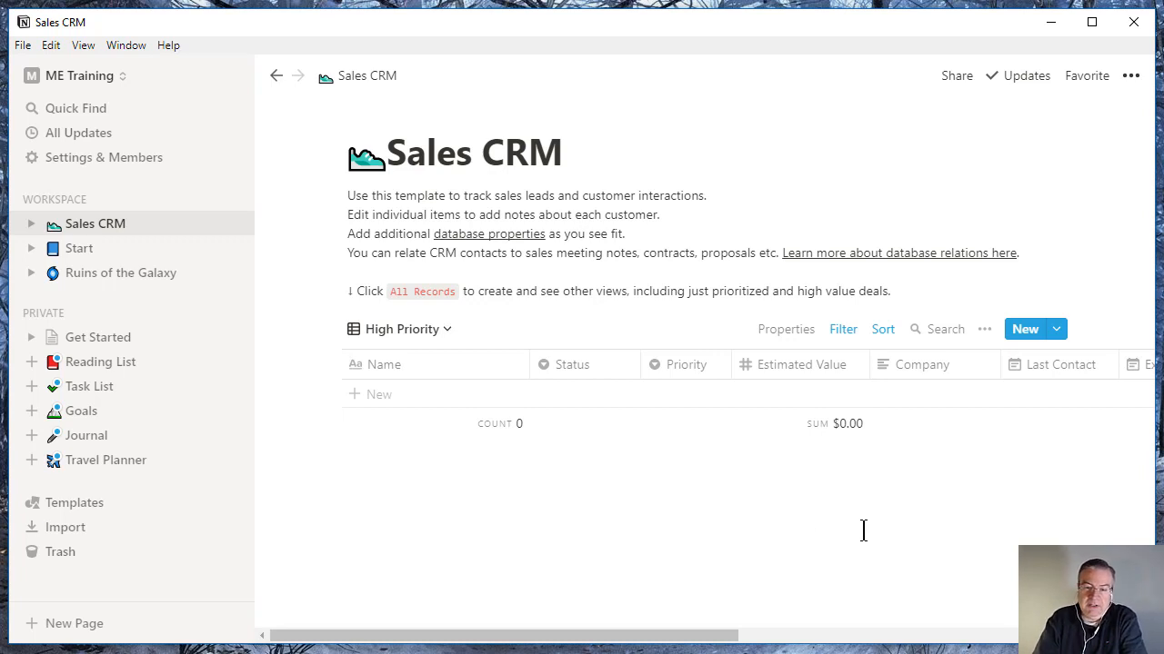
# - Return to the All Records board and add a new unnamed view of type List to the database
pyautogui.click(446, 331)
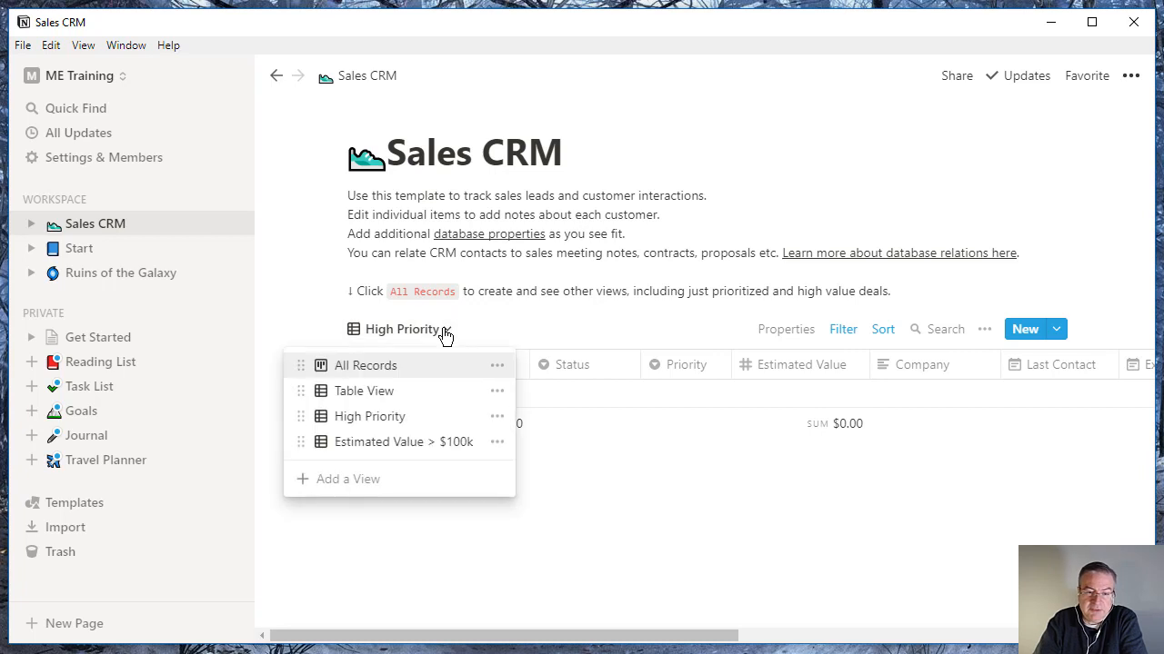
pyautogui.click(397, 367)
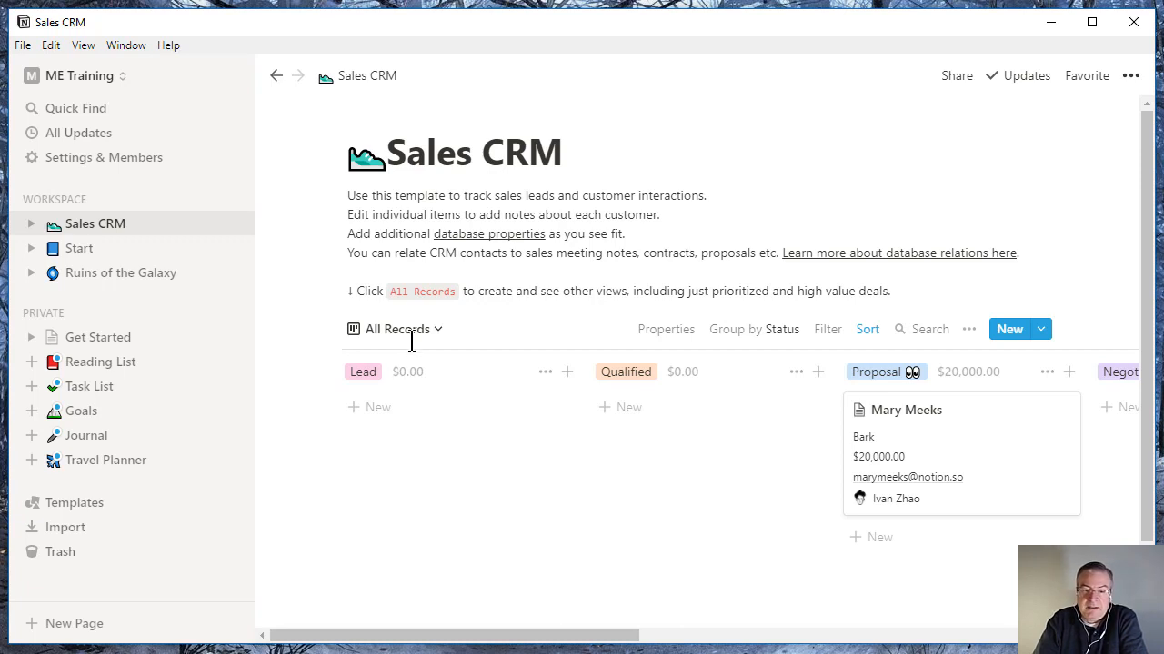
pyautogui.click(433, 337)
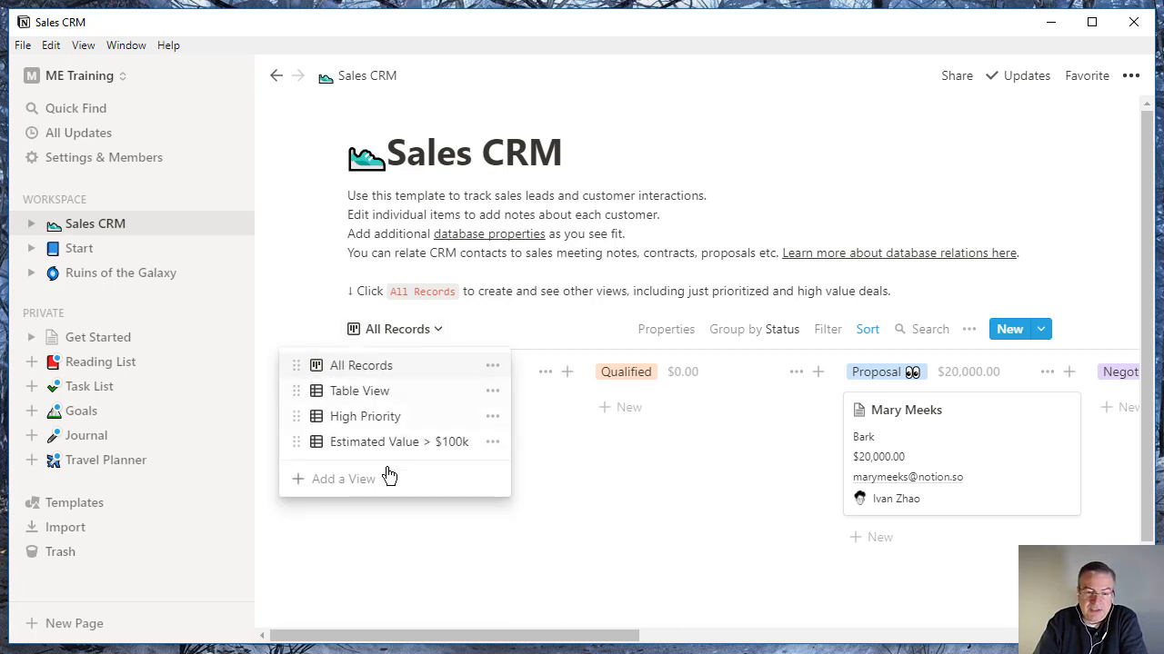
pyautogui.click(372, 498)
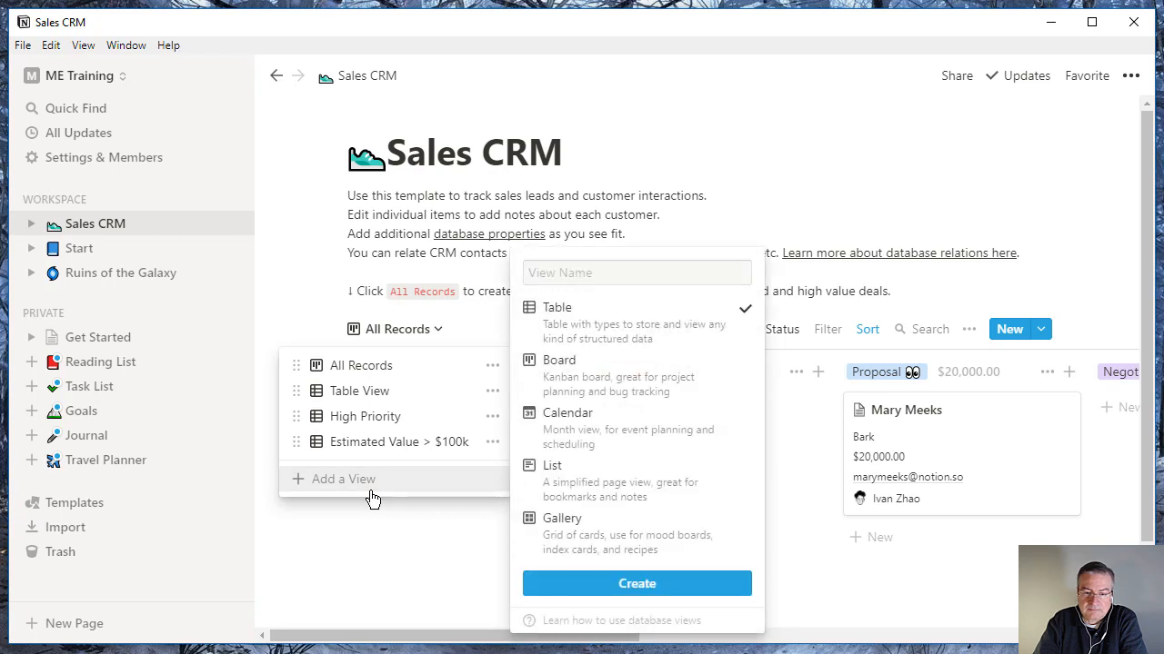
pyautogui.click(578, 470)
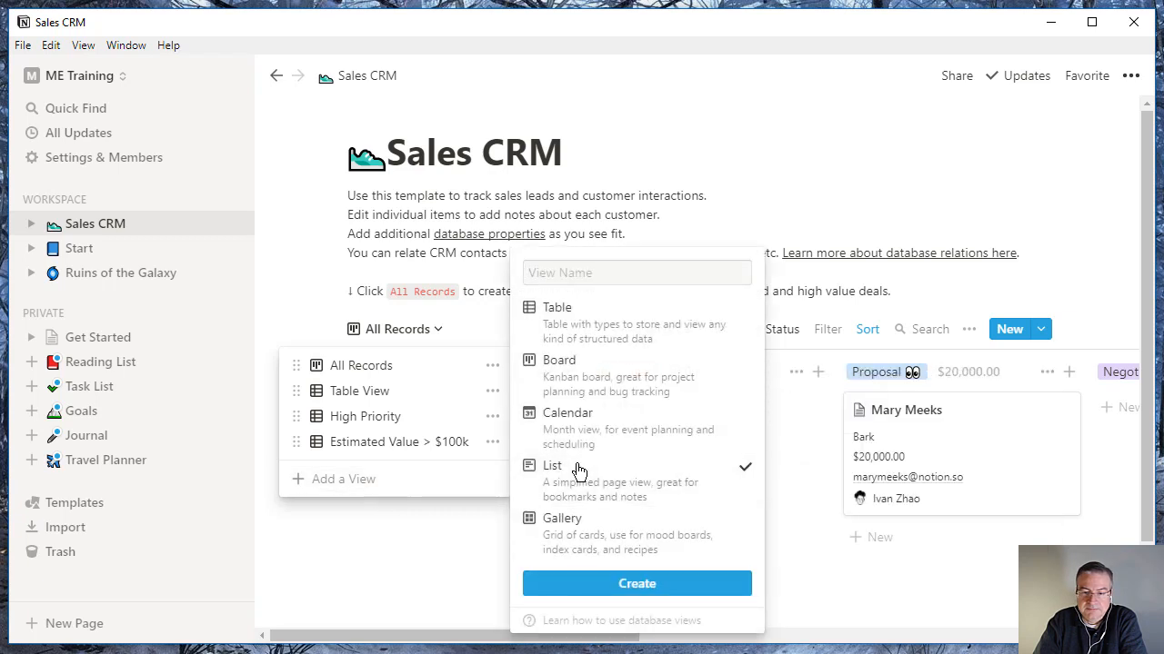
pyautogui.click(611, 591)
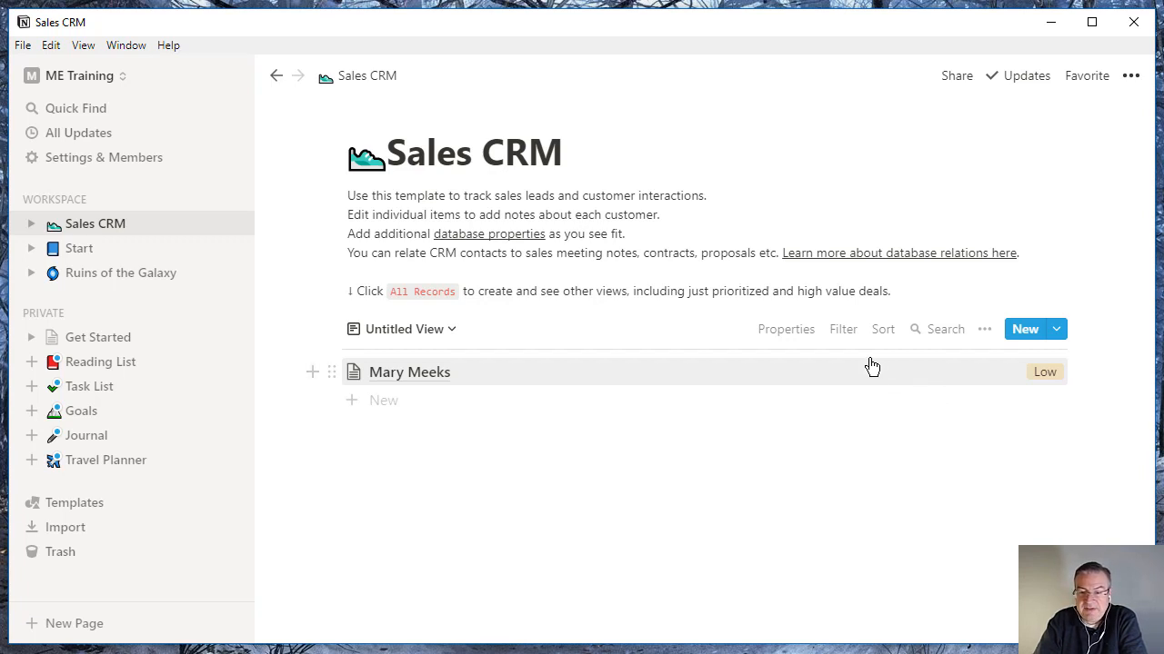
# - Show the Company and Status properties in the untitled list view
pyautogui.click(812, 340)
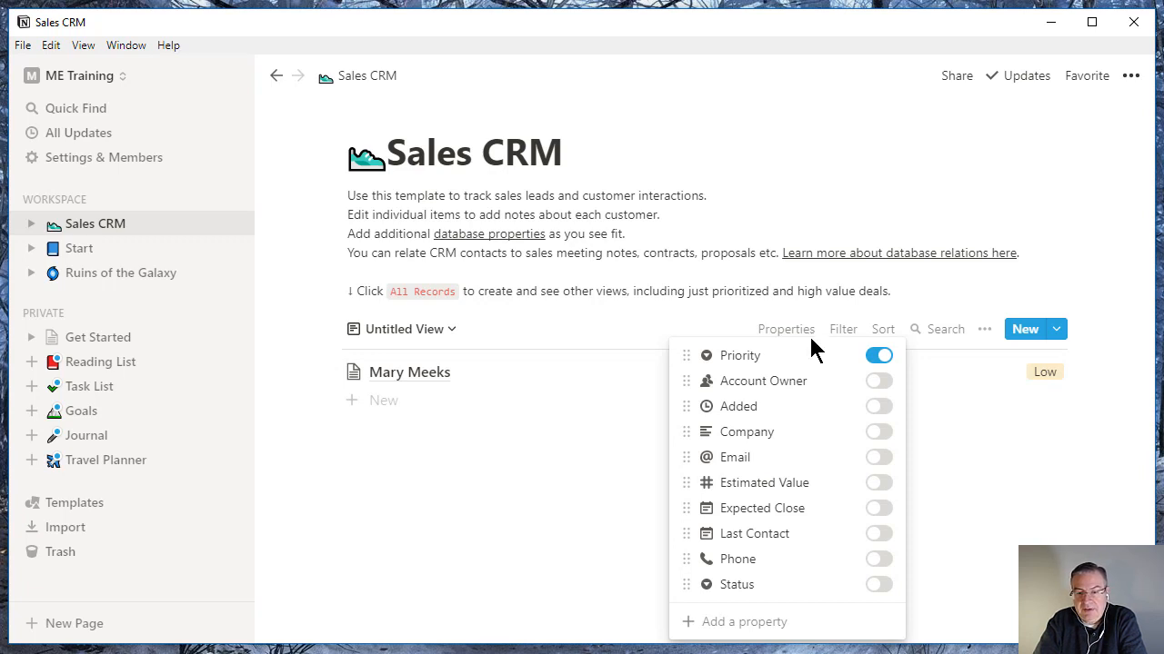
pyautogui.click(882, 434)
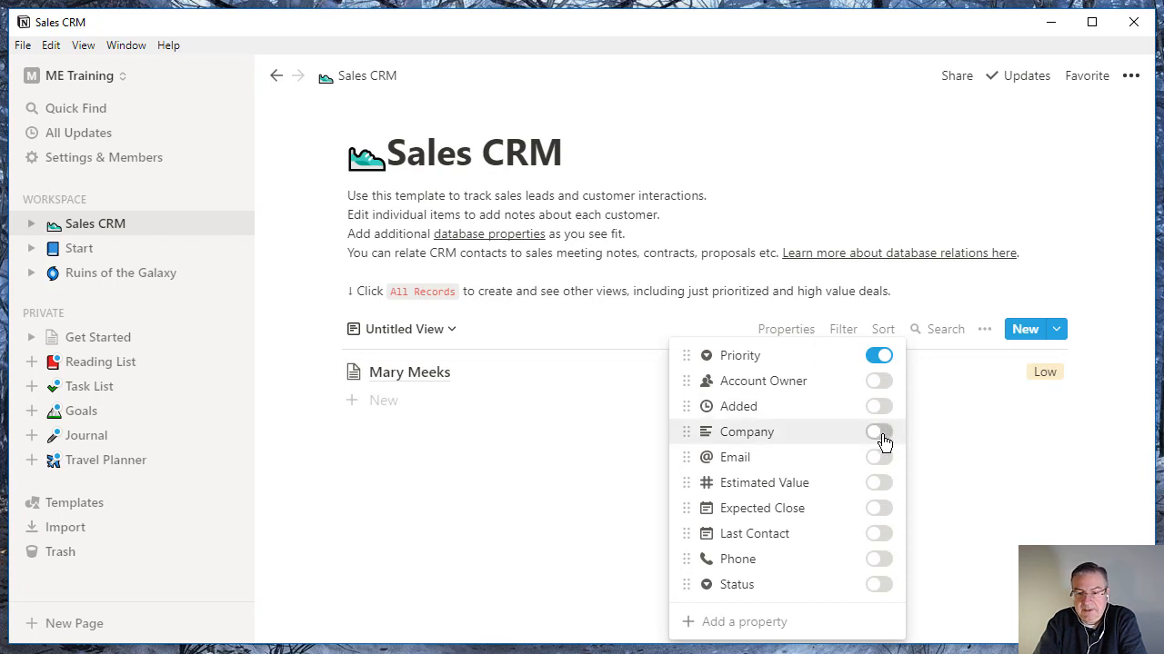
pyautogui.click(886, 591)
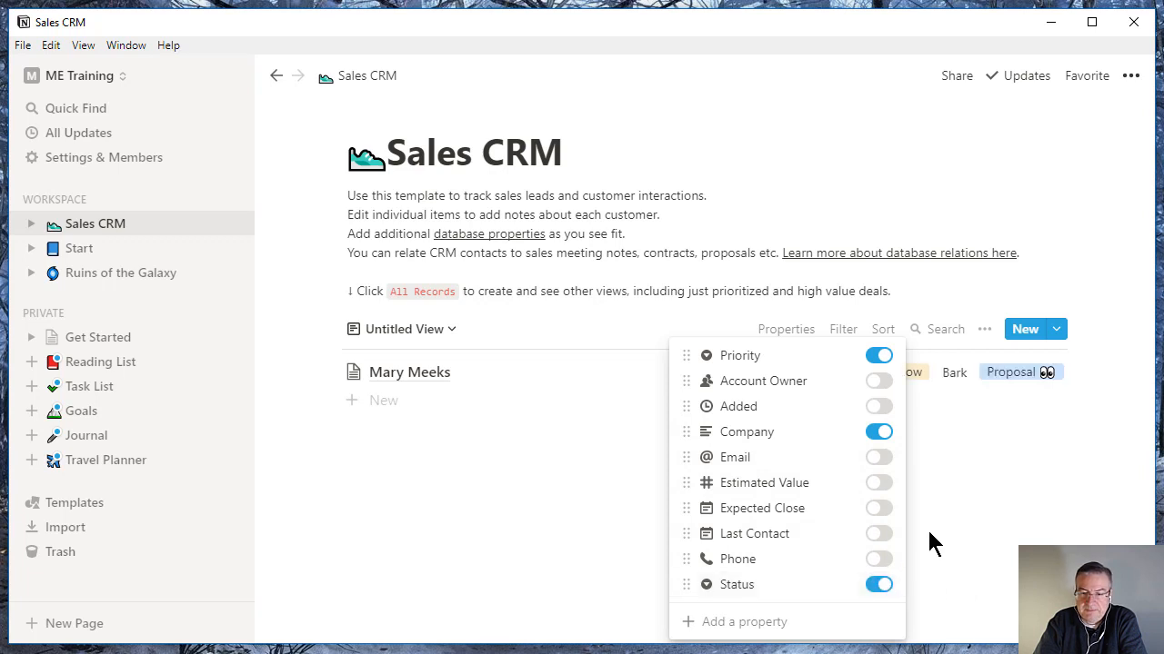
pyautogui.click(945, 506)
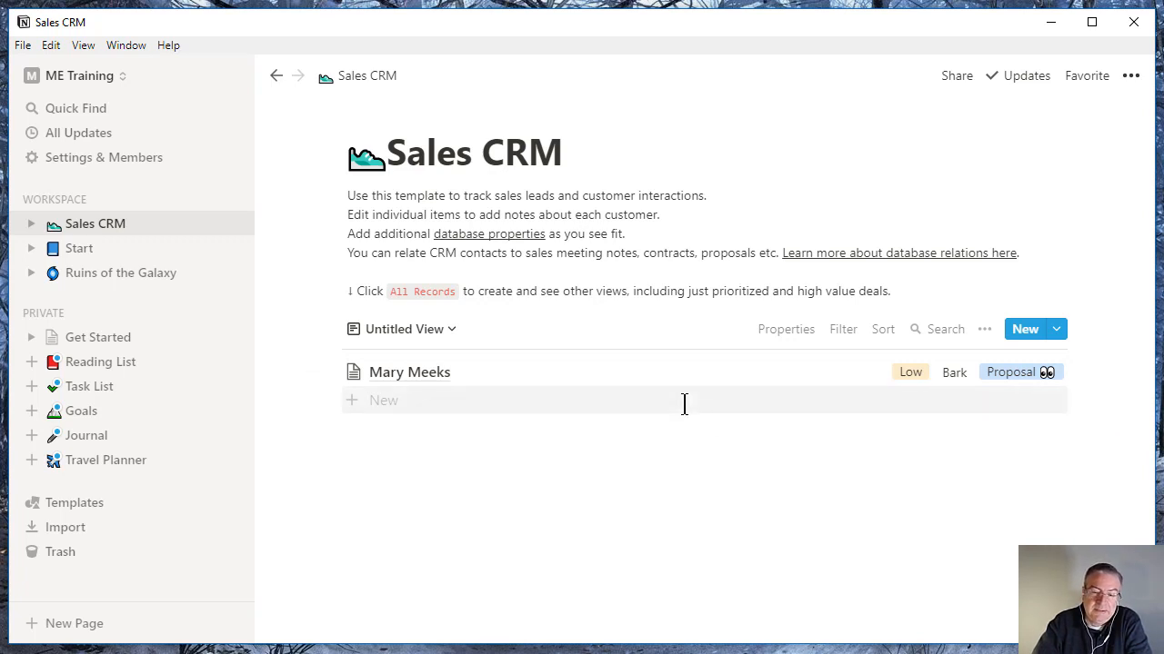
# - Rename the untitled view as List
pyautogui.click(443, 340)
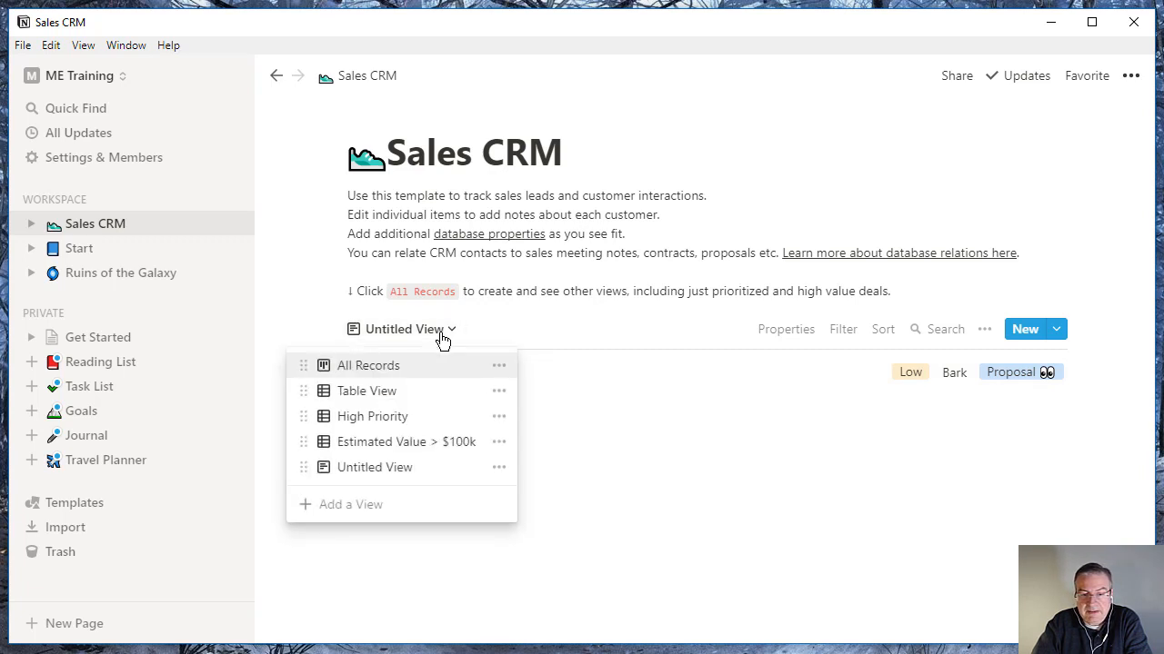
pyautogui.click(499, 467)
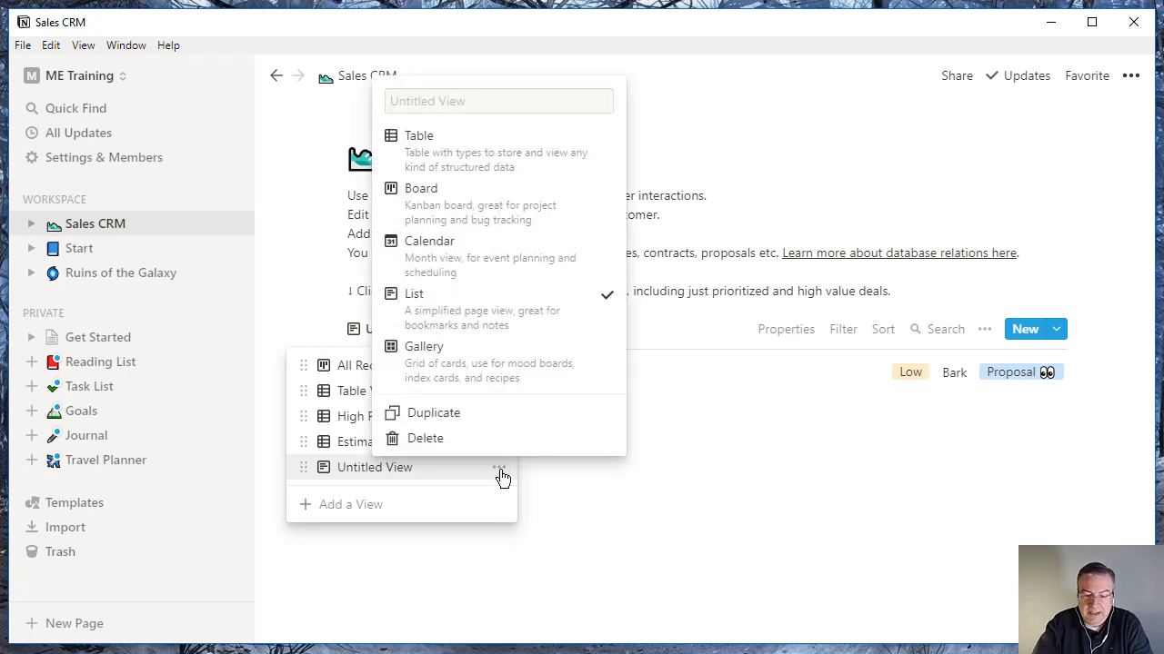
pyautogui.write('List')
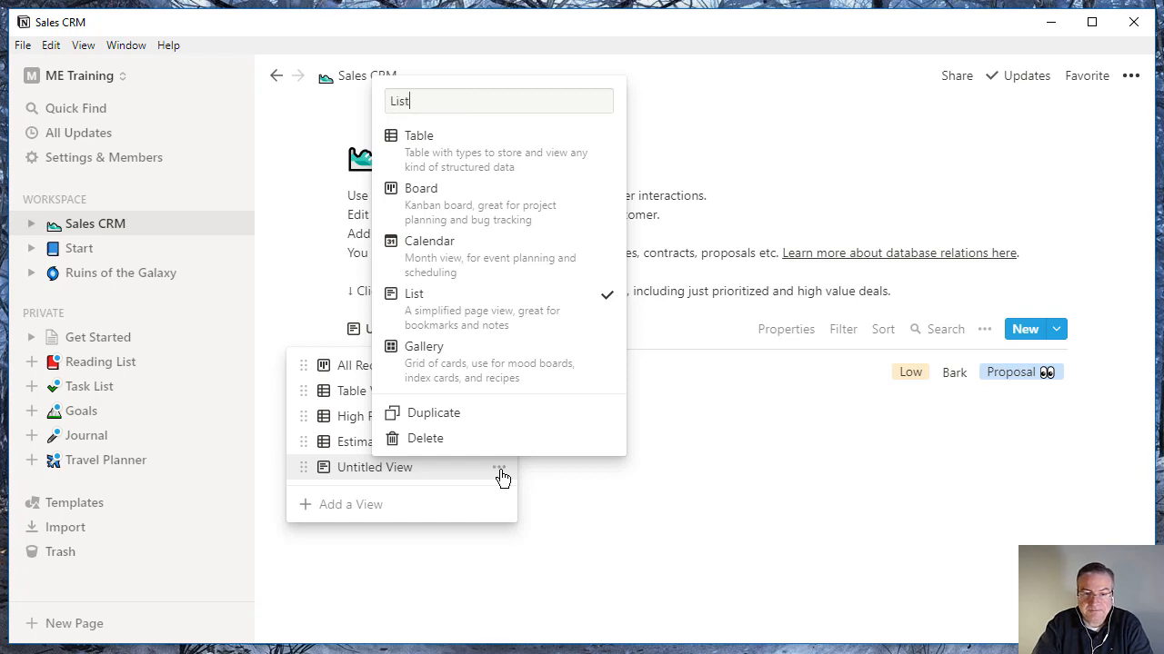
pyautogui.press('Return')
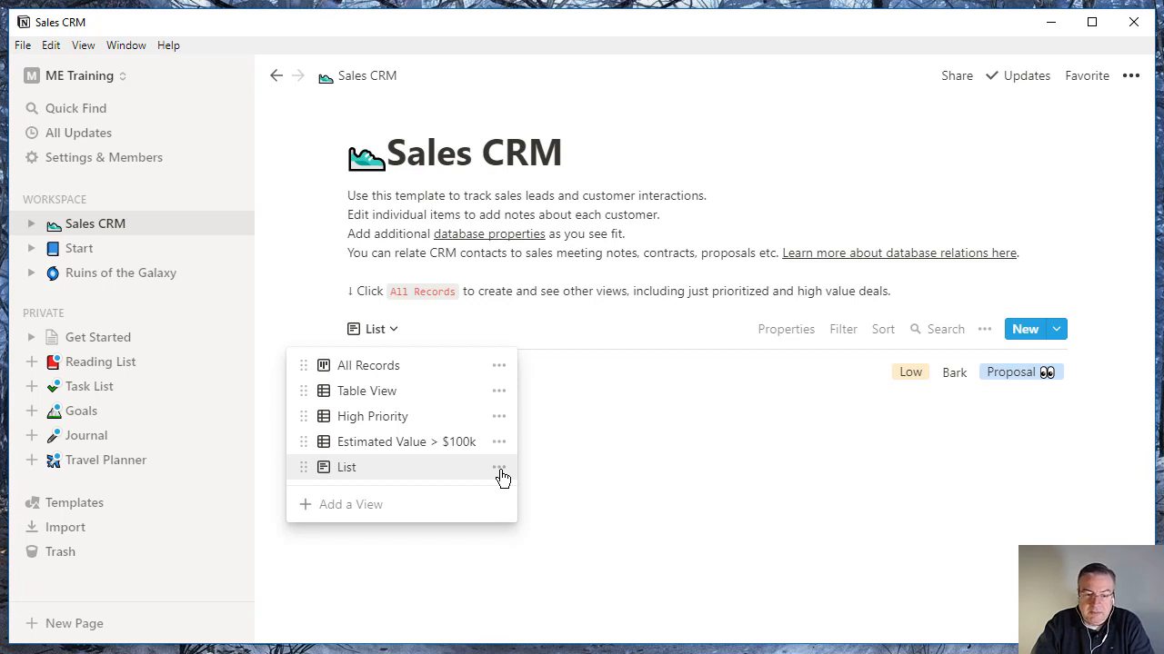
pyautogui.click(499, 420)
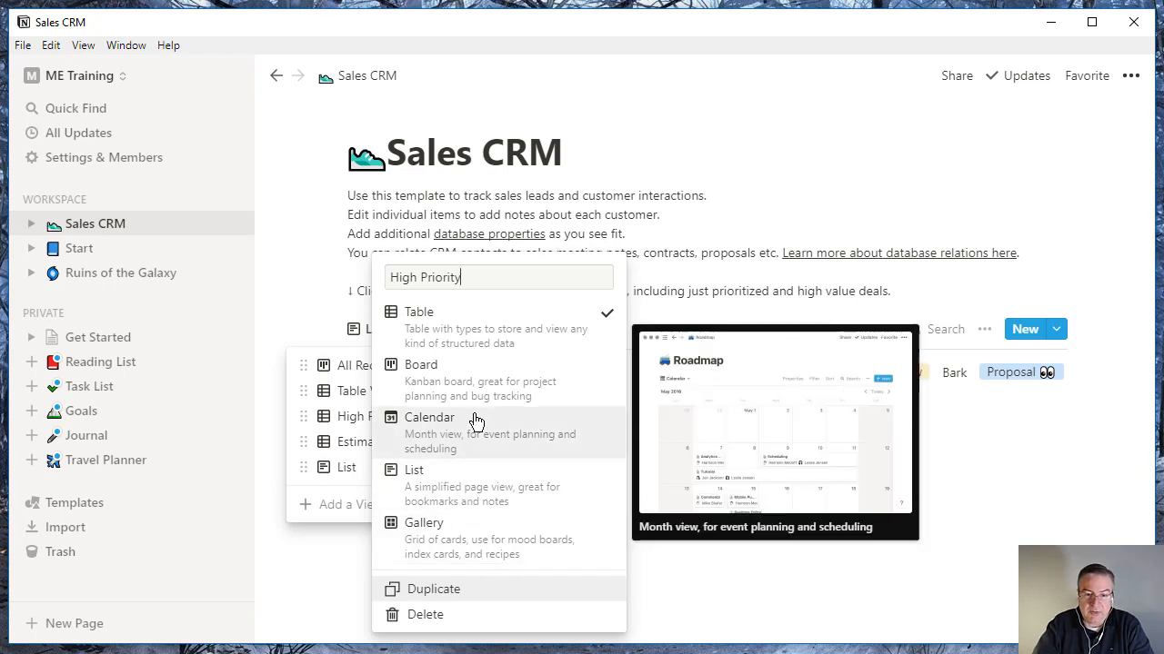
pyautogui.click(445, 439)
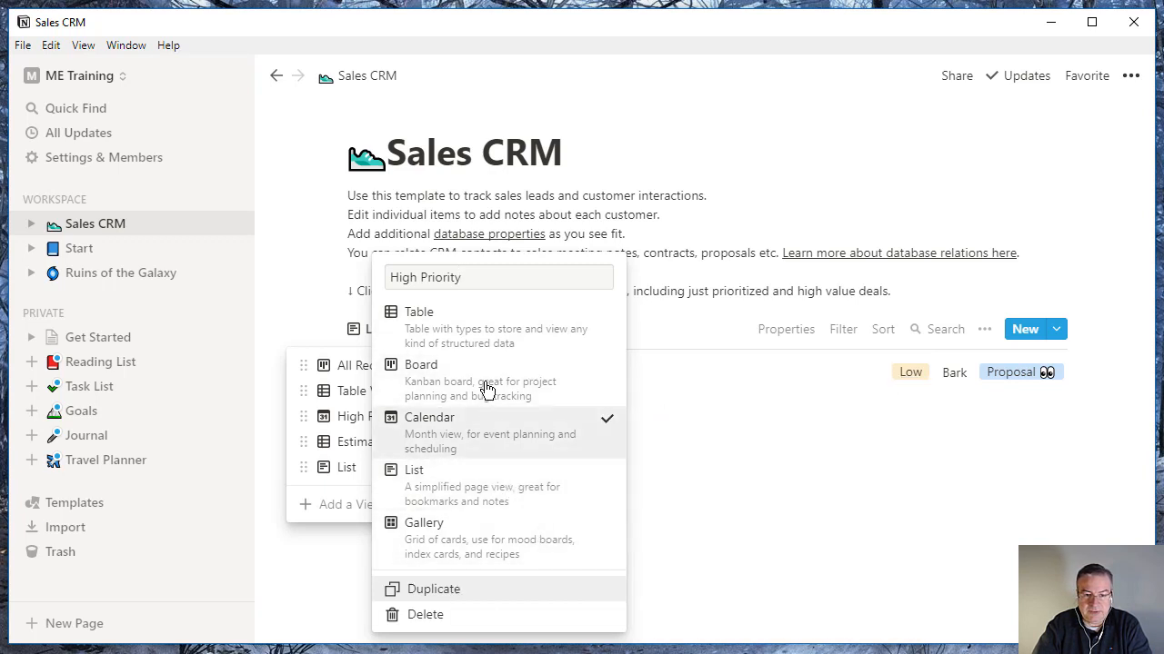
pyautogui.click(499, 333)
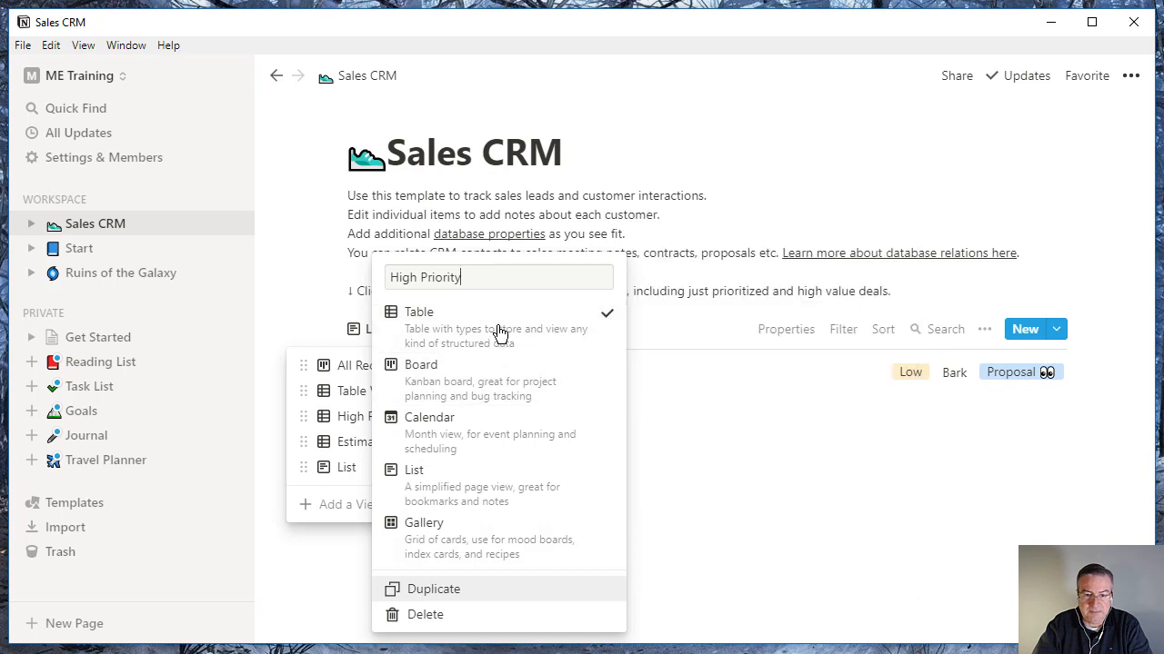
pyautogui.click(323, 507)
# - Add a new view of type Calendar to the database and name it Calendar
pyautogui.click(322, 505)
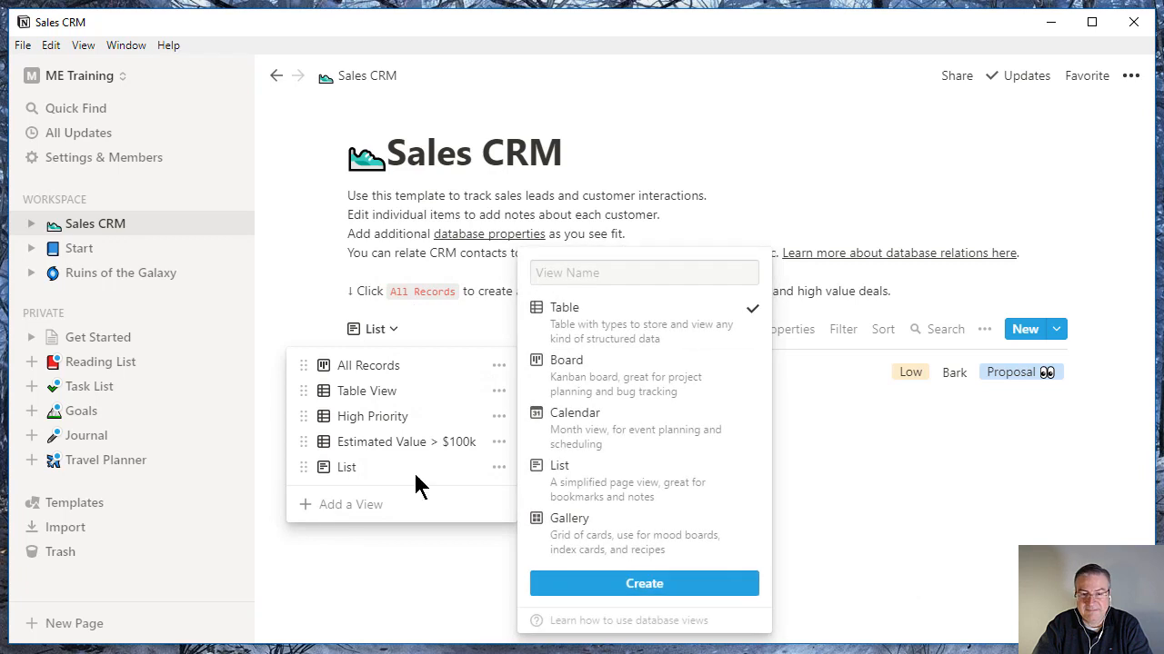
pyautogui.click(602, 439)
pyautogui.click(631, 281)
pyautogui.write('Ca')
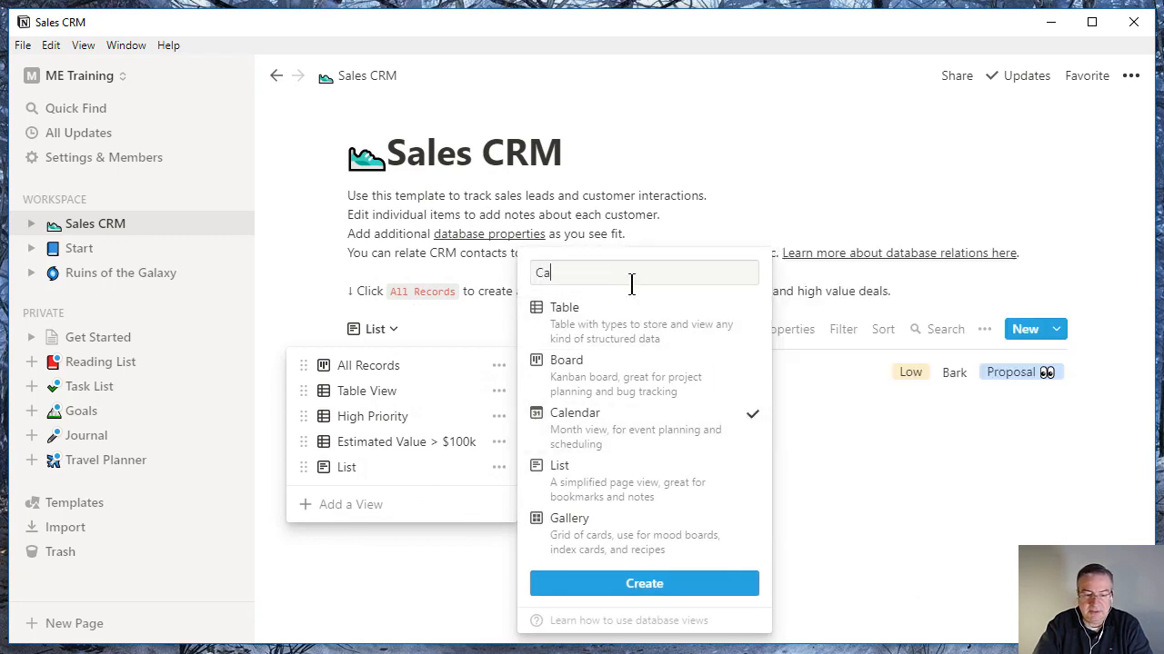
pyautogui.write('lendar')
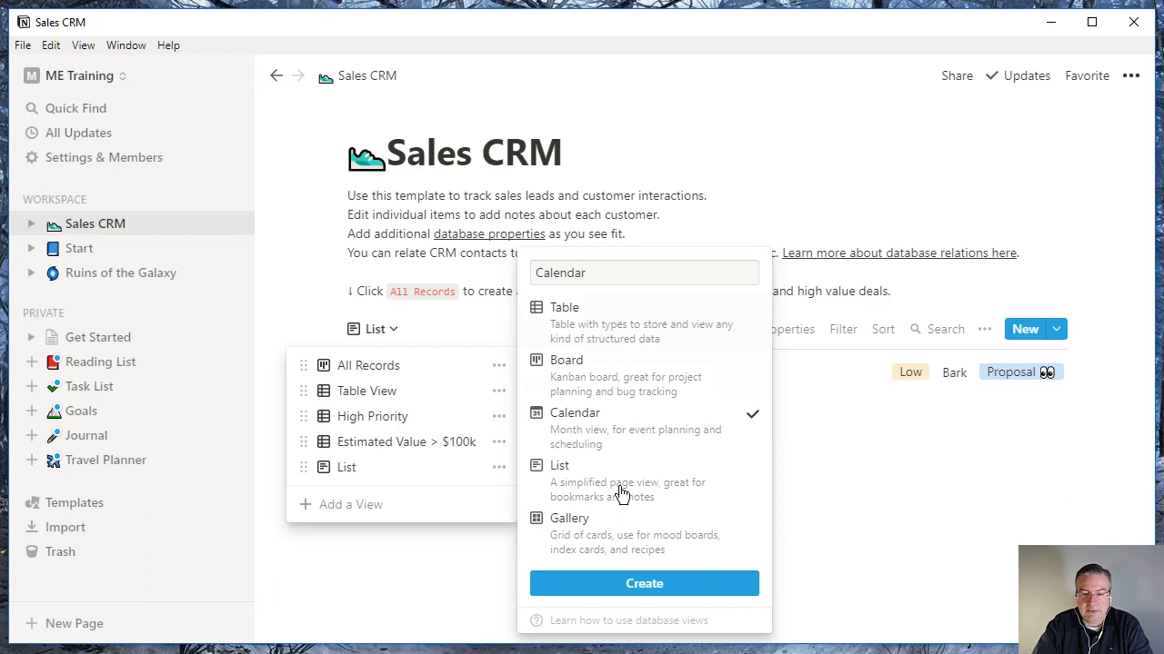
pyautogui.click(651, 592)
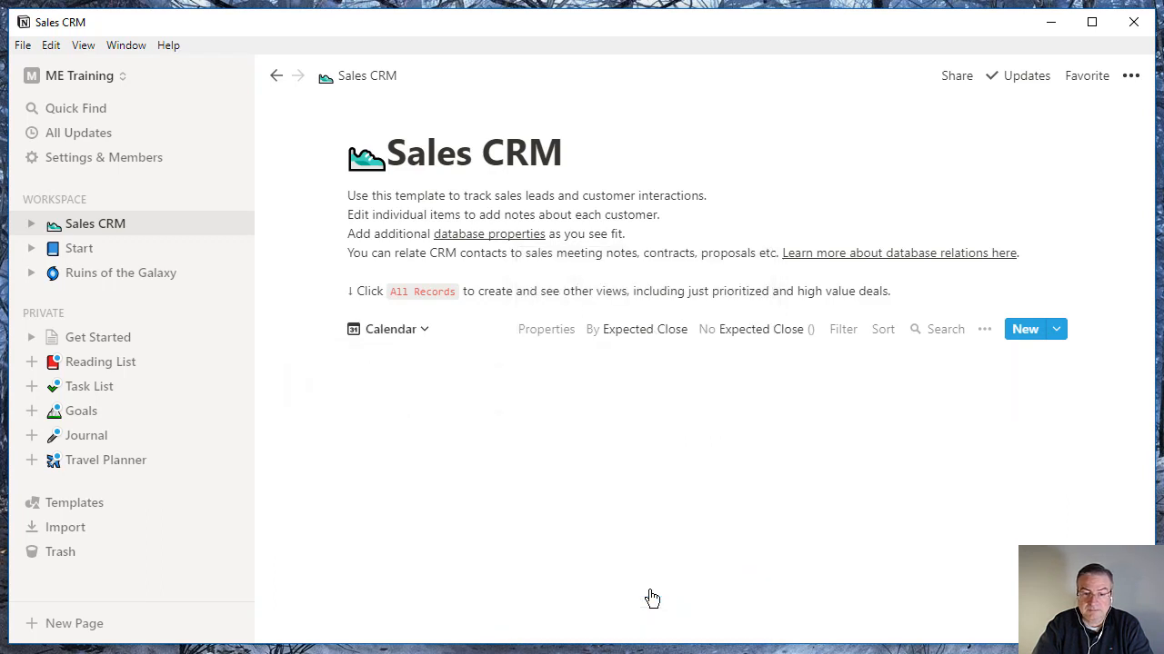
# - Examine the August 2019 calendar and following weeks, and check which date properties the calendar can be arranged by
pyautogui.scroll(-8, 740, 567)
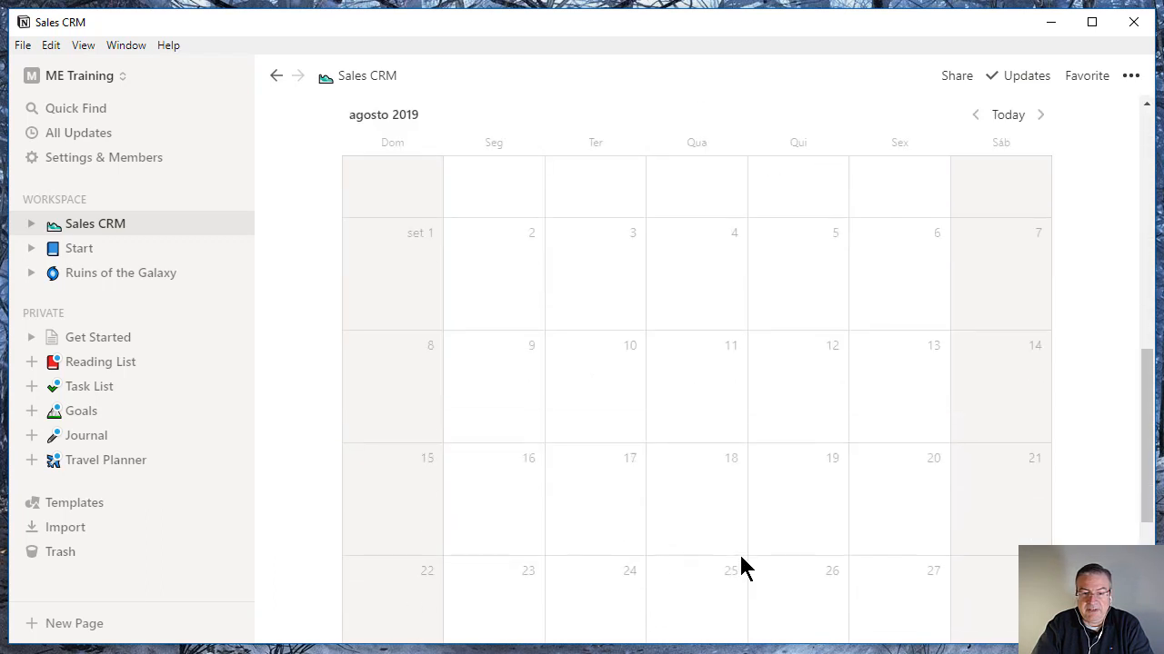
pyautogui.scroll(3, 741, 568)
pyautogui.scroll(3, 741, 567)
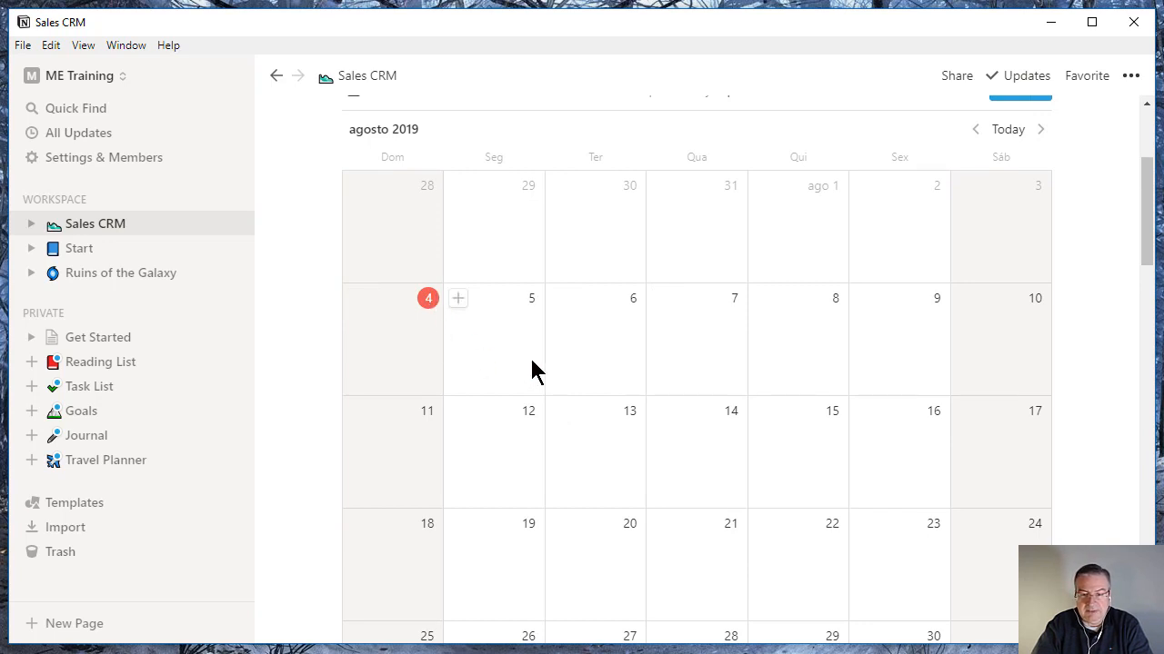
pyautogui.scroll(-3, 531, 363)
pyautogui.scroll(-3, 531, 368)
pyautogui.scroll(9, 530, 364)
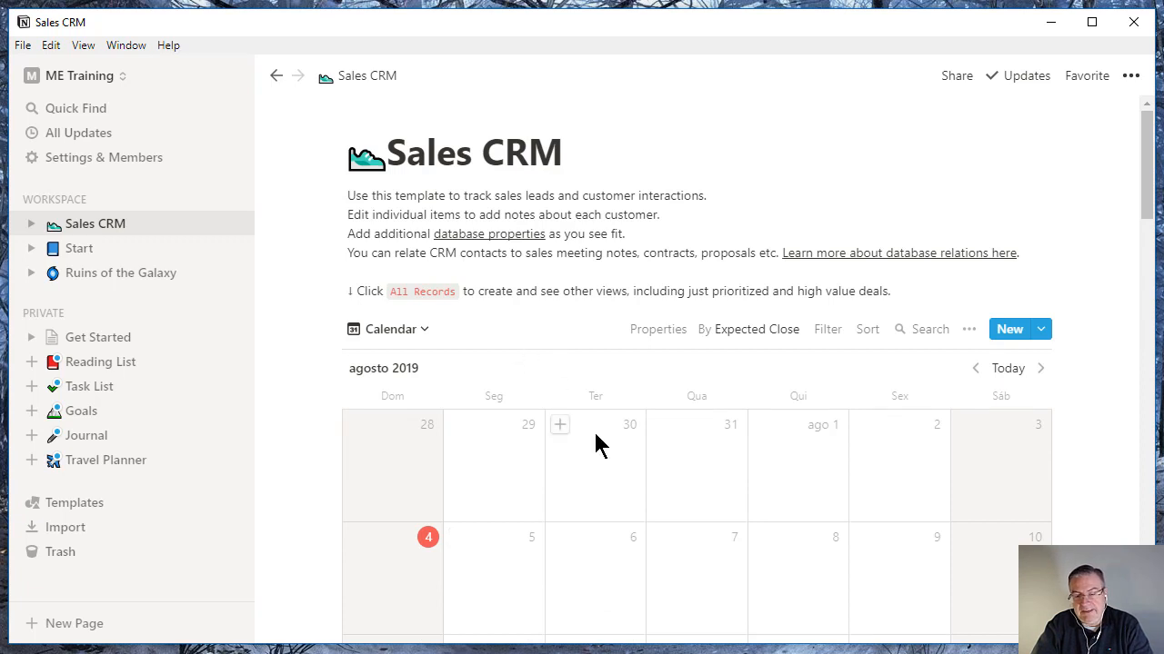
pyautogui.click(760, 329)
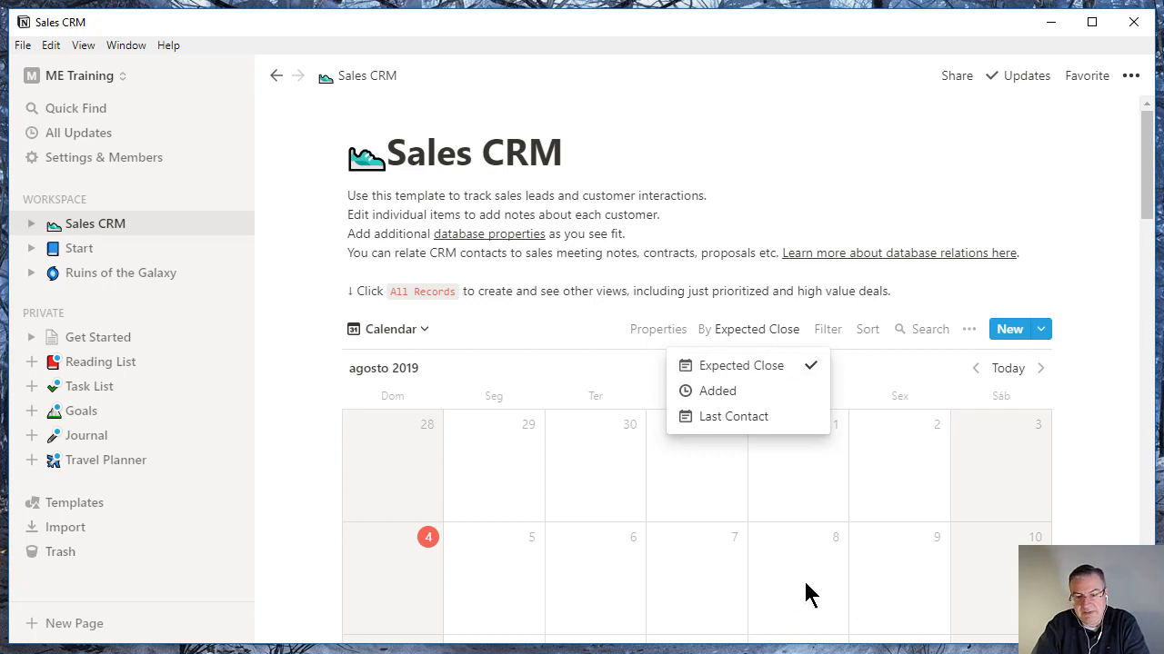
pyautogui.click(831, 518)
pyautogui.scroll(-12, 831, 518)
pyautogui.scroll(-6, 829, 509)
pyautogui.scroll(15, 829, 509)
pyautogui.scroll(8, 830, 516)
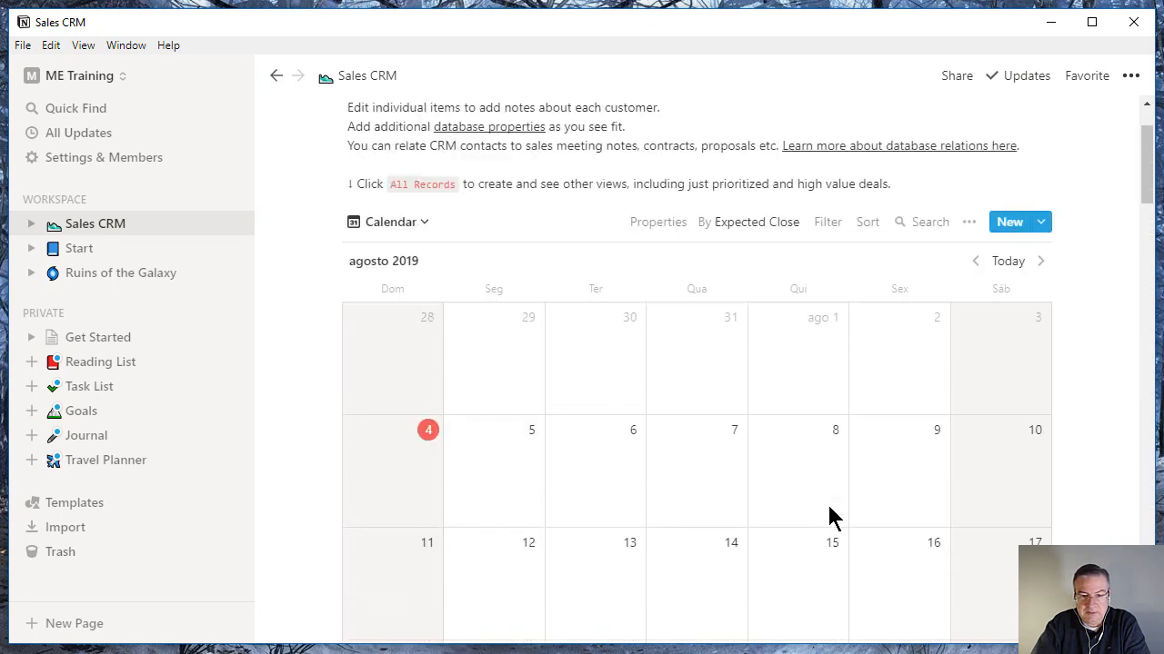
# - Return to the All Records board and set the Expected Close date of the card under Proposal to Aug 06, 2019
pyautogui.click(417, 335)
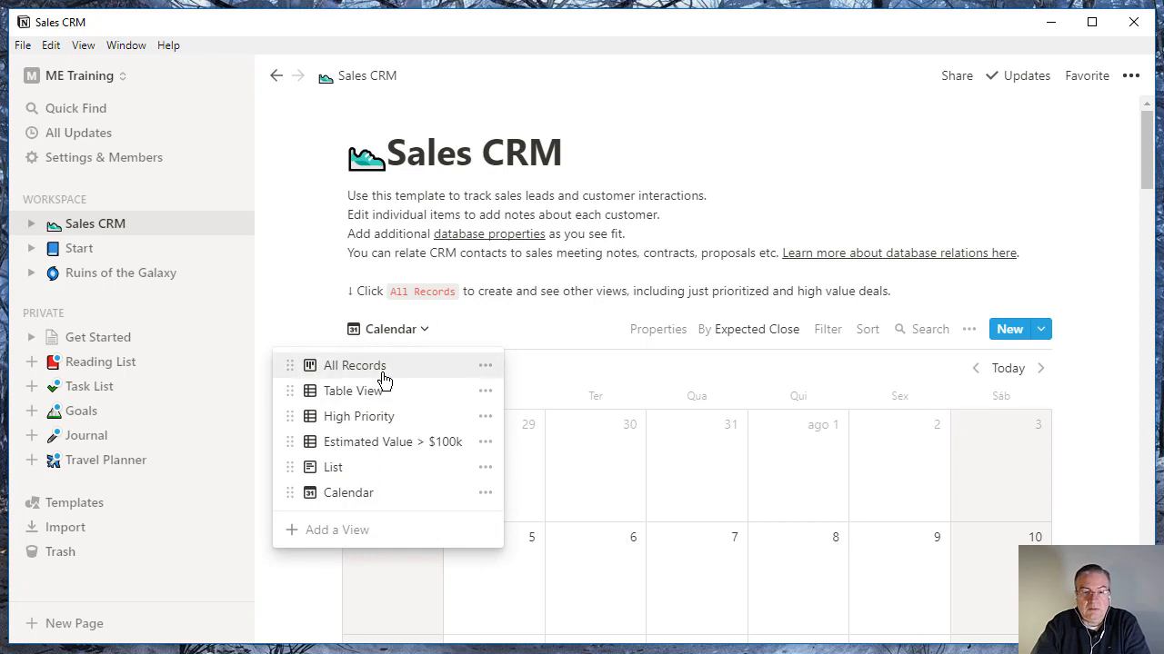
pyautogui.click(383, 368)
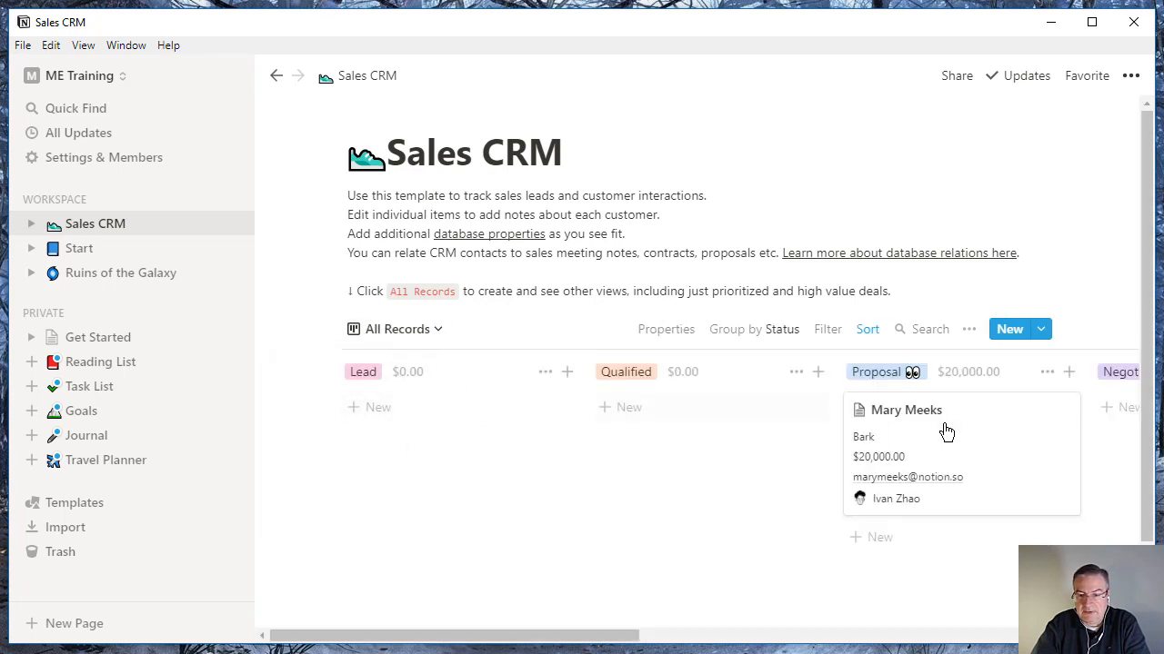
pyautogui.click(940, 430)
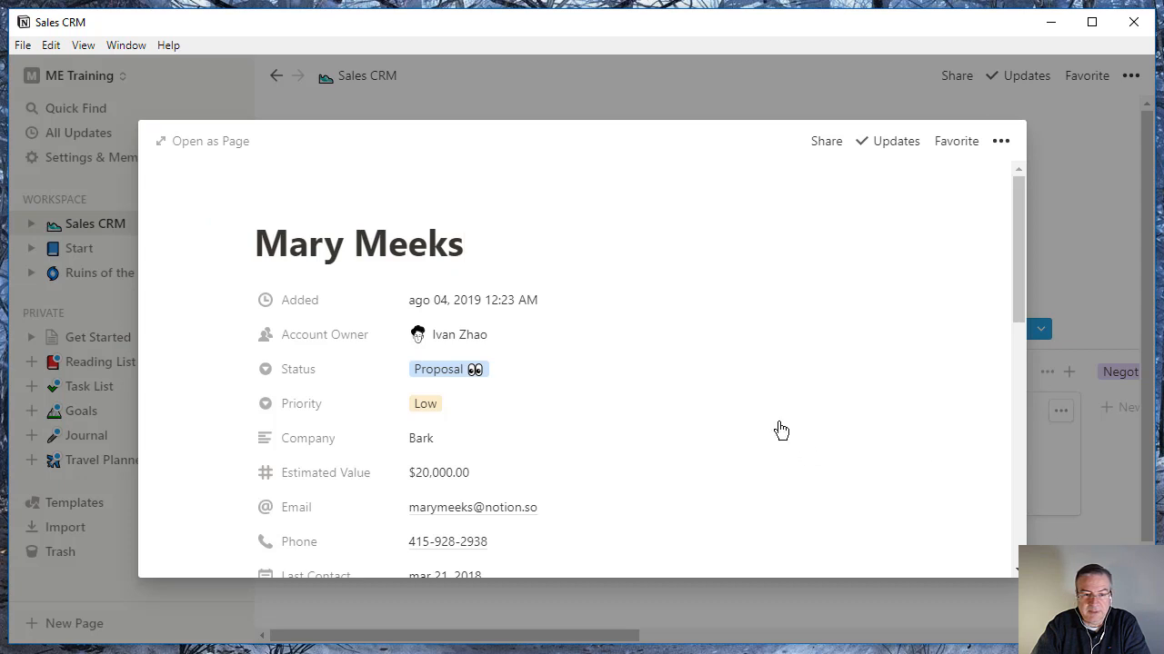
pyautogui.scroll(-3, 619, 486)
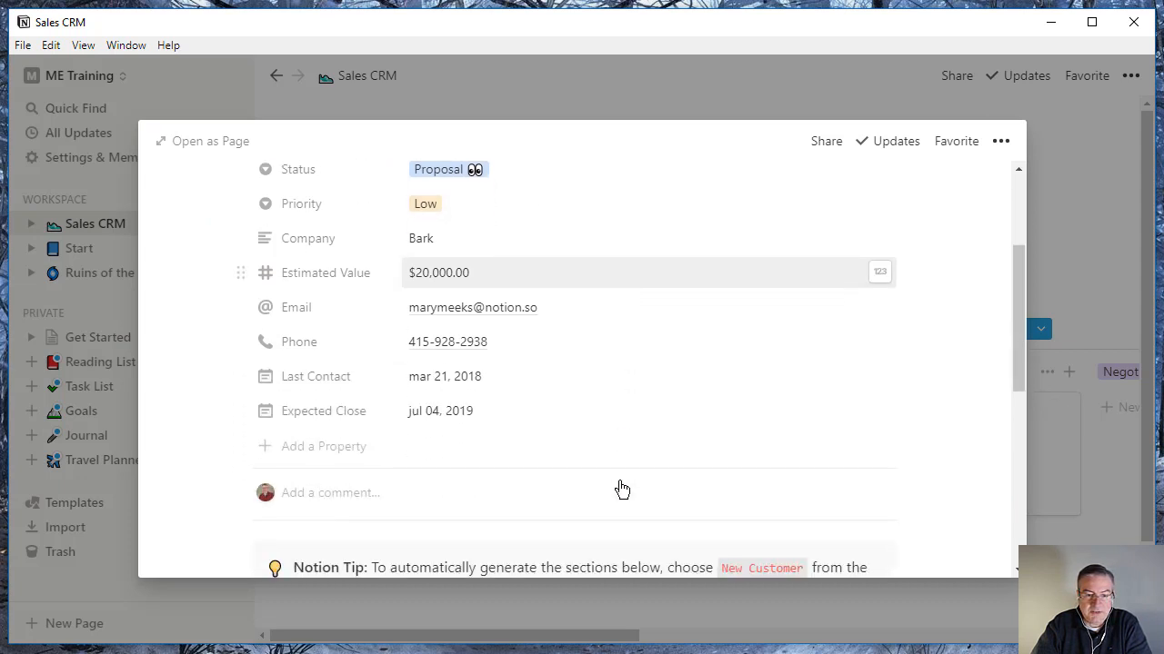
pyautogui.click(440, 412)
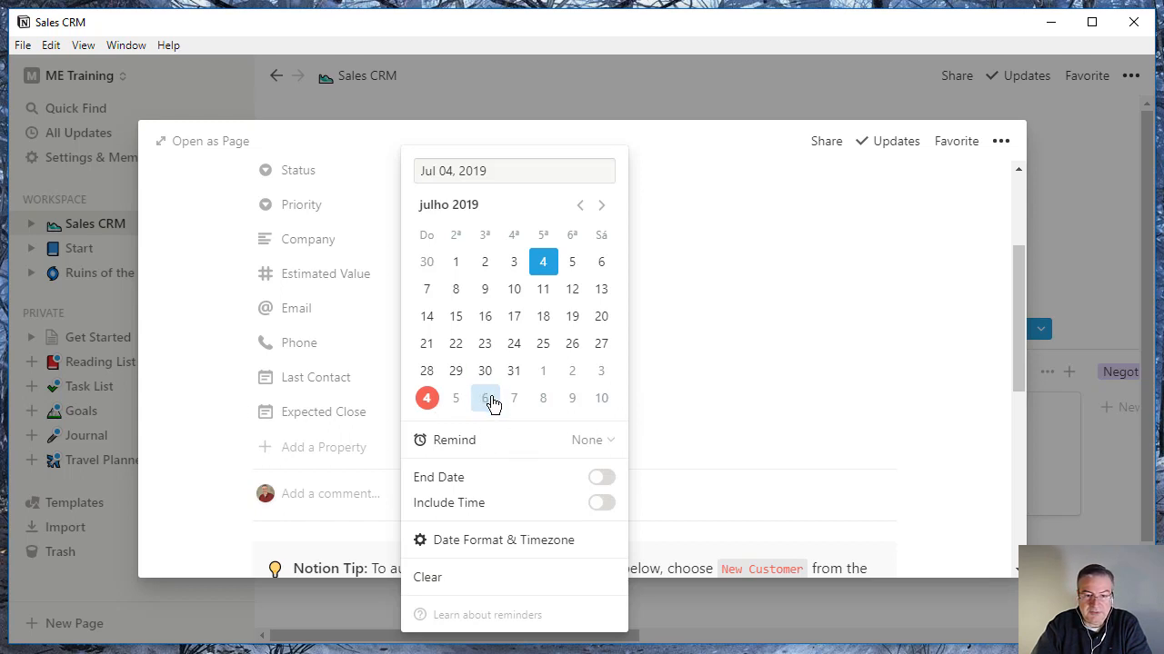
pyautogui.click(489, 400)
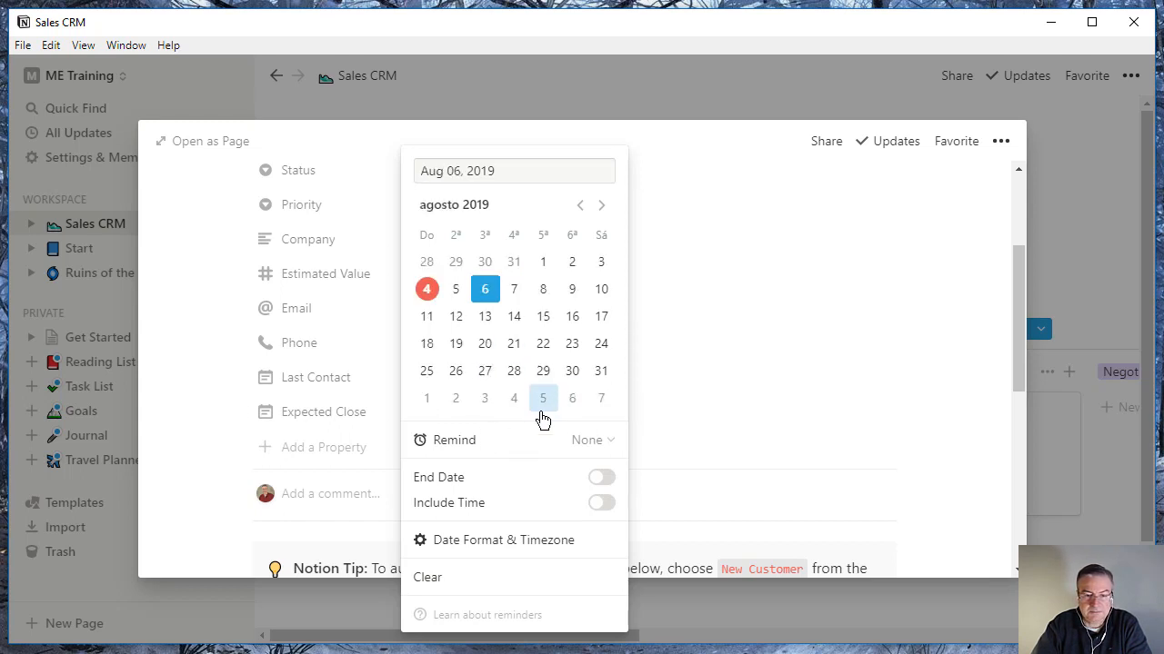
pyautogui.click(662, 334)
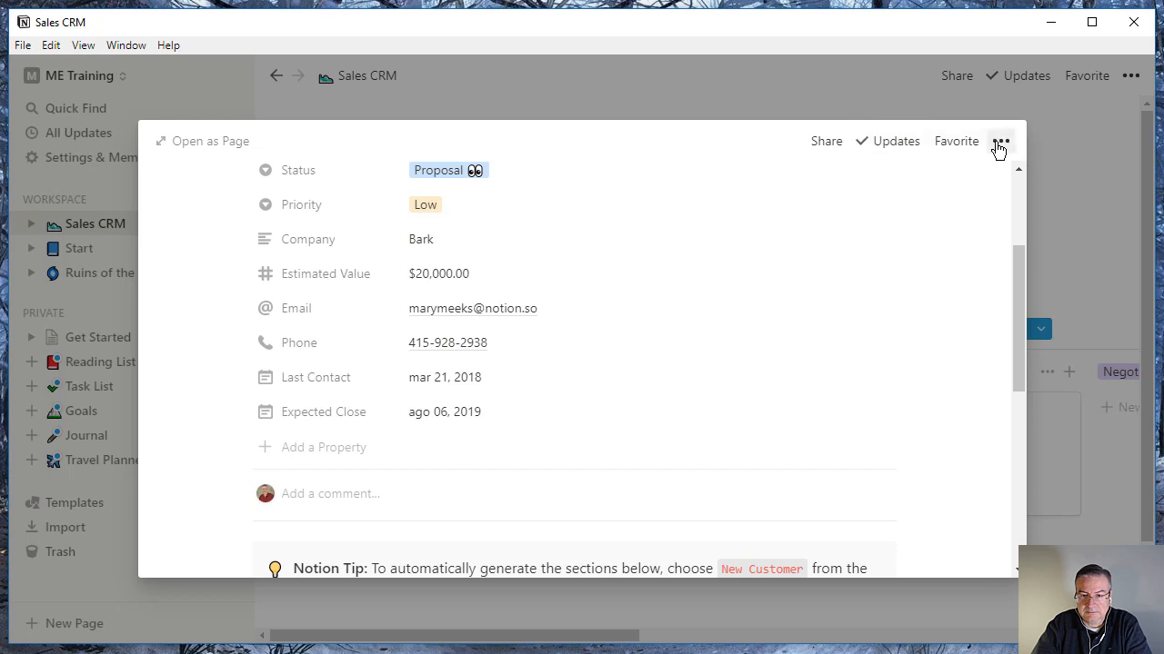
pyautogui.click(1040, 154)
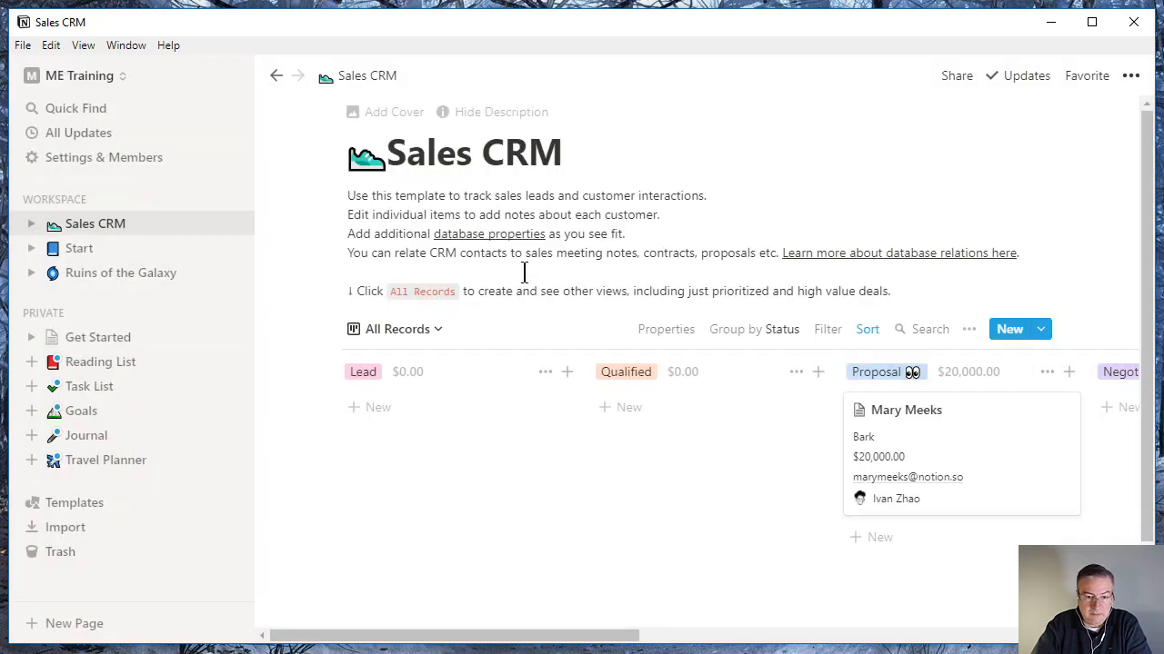
# - Switch to the Calendar view and examine the August 2019 entries by Expected Close
pyautogui.click(426, 330)
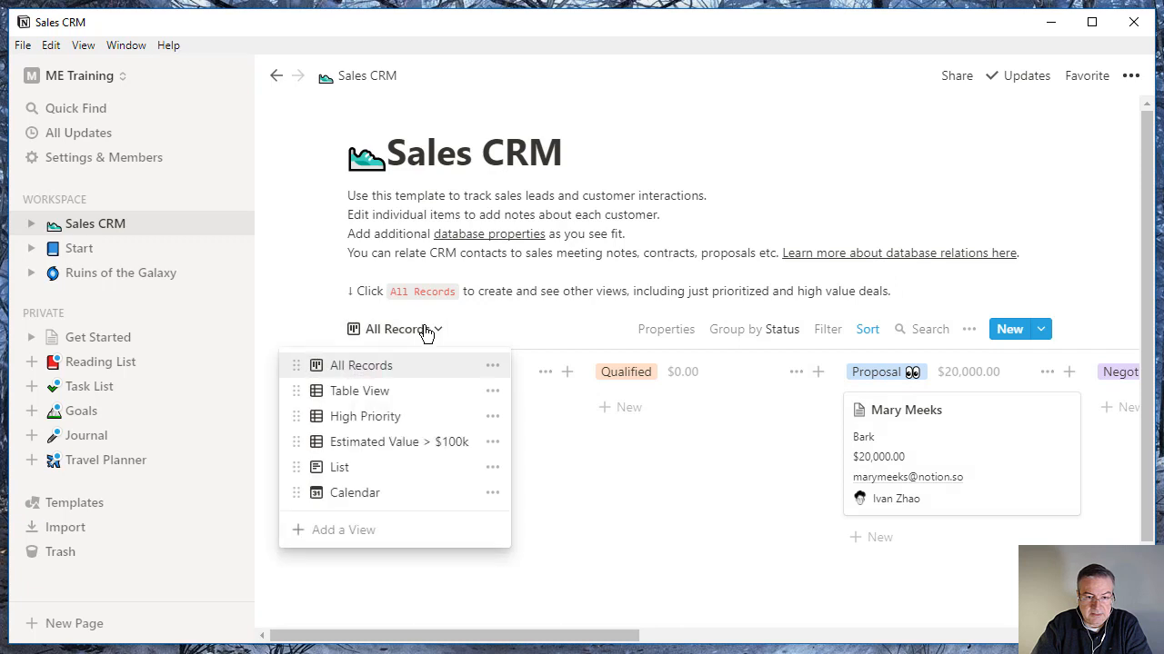
pyautogui.click(363, 498)
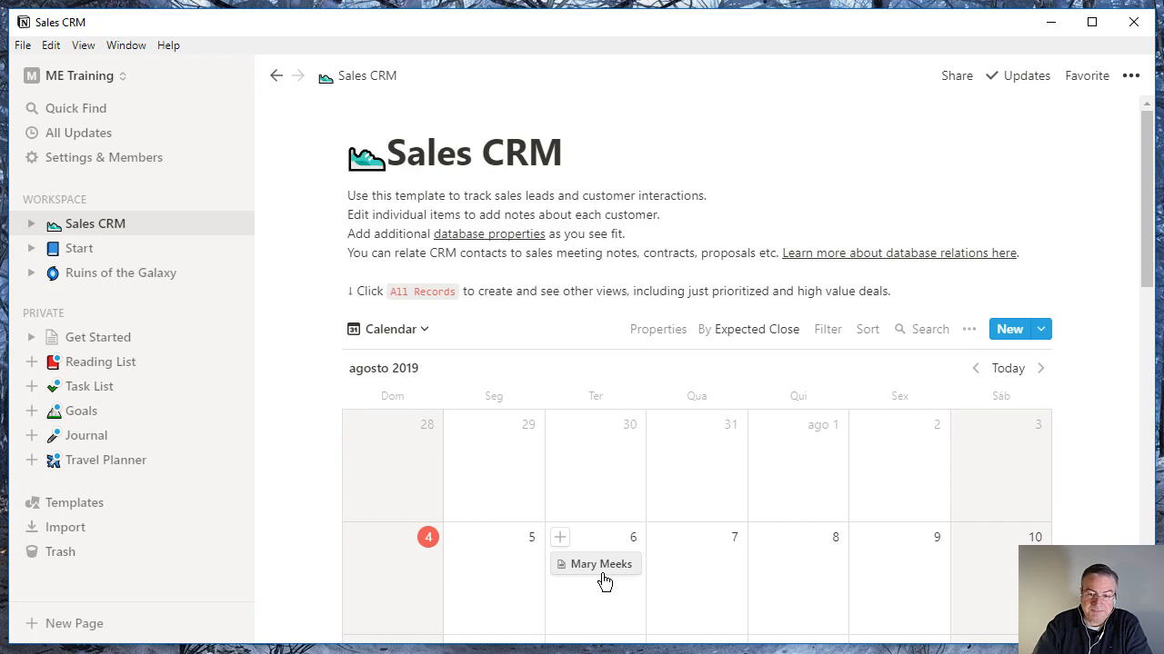
pyautogui.scroll(-4, 722, 436)
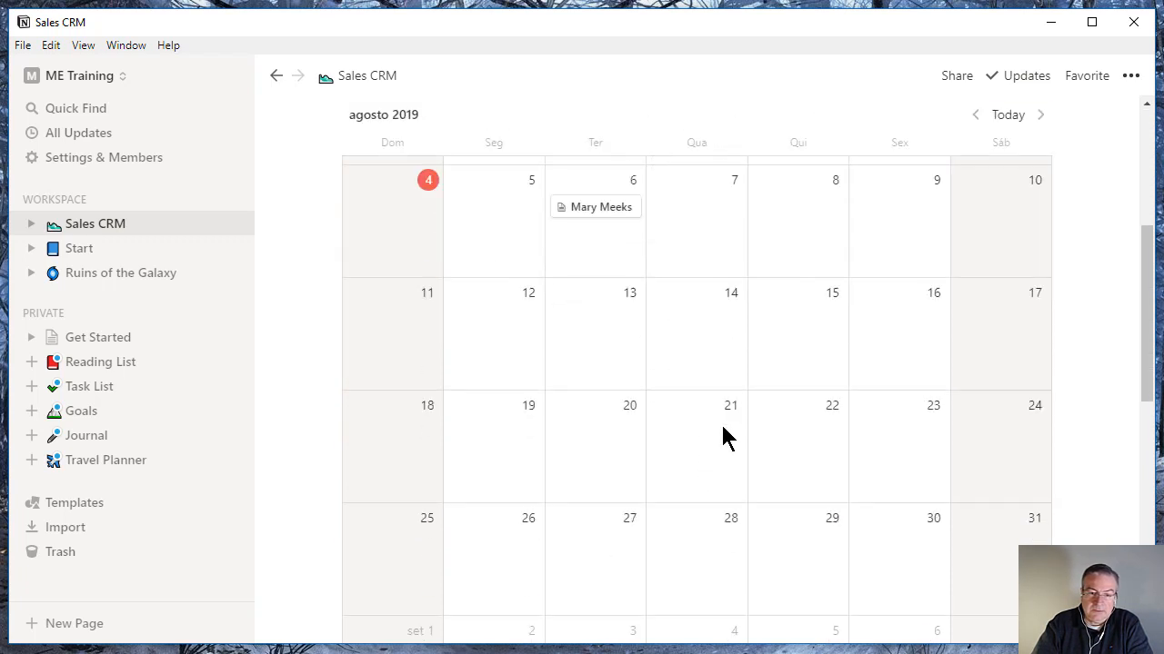
pyautogui.scroll(4, 724, 427)
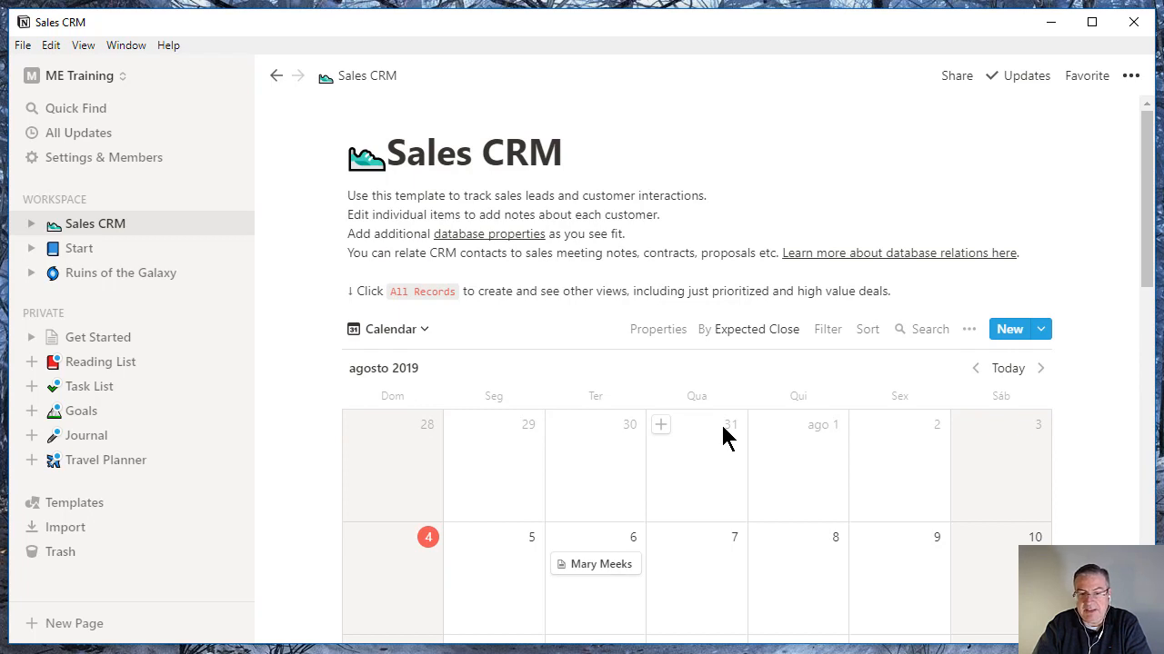
# - Return to the All Records board and examine the properties, background info and interaction history of the card under Proposal
pyautogui.click(403, 332)
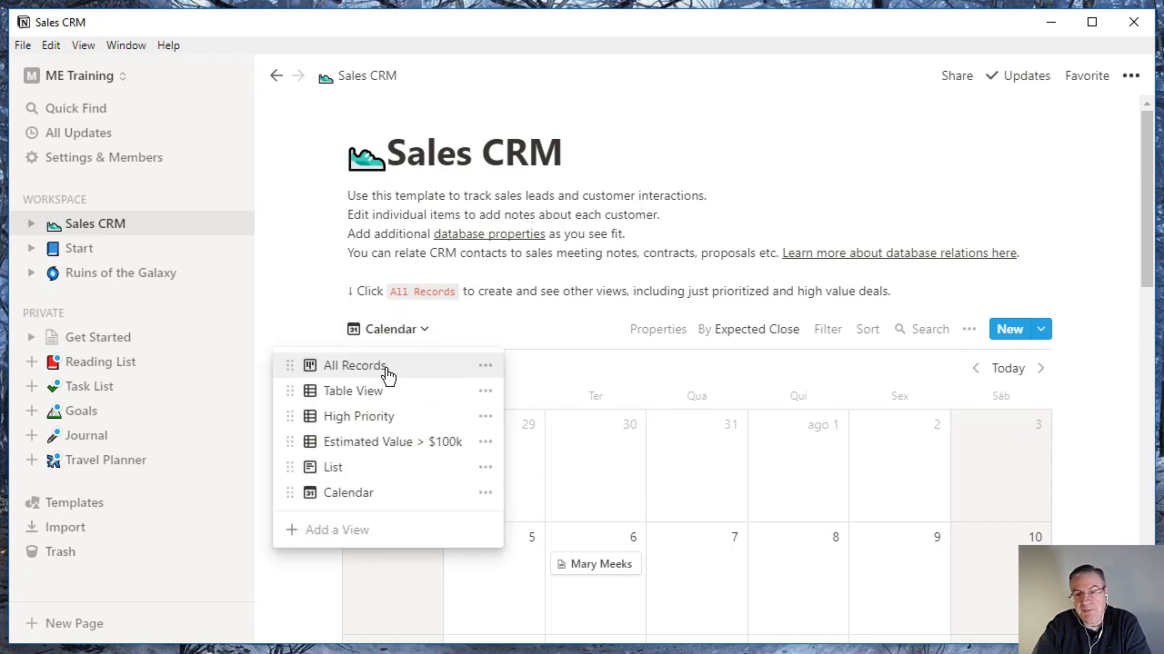
pyautogui.click(355, 365)
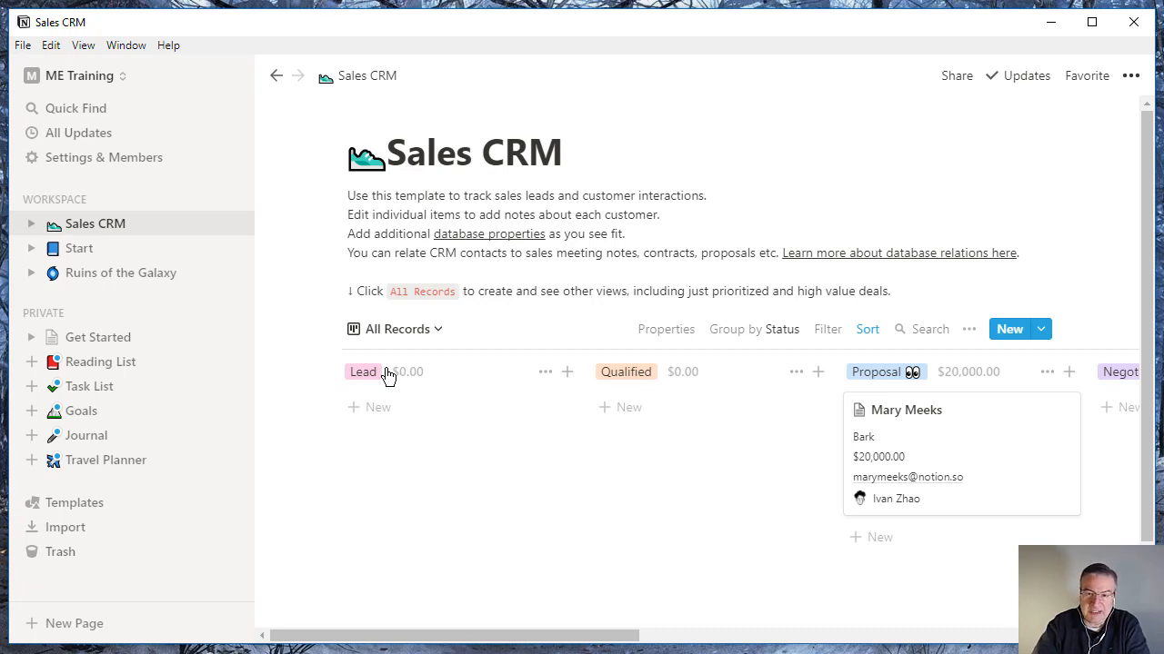
pyautogui.click(991, 463)
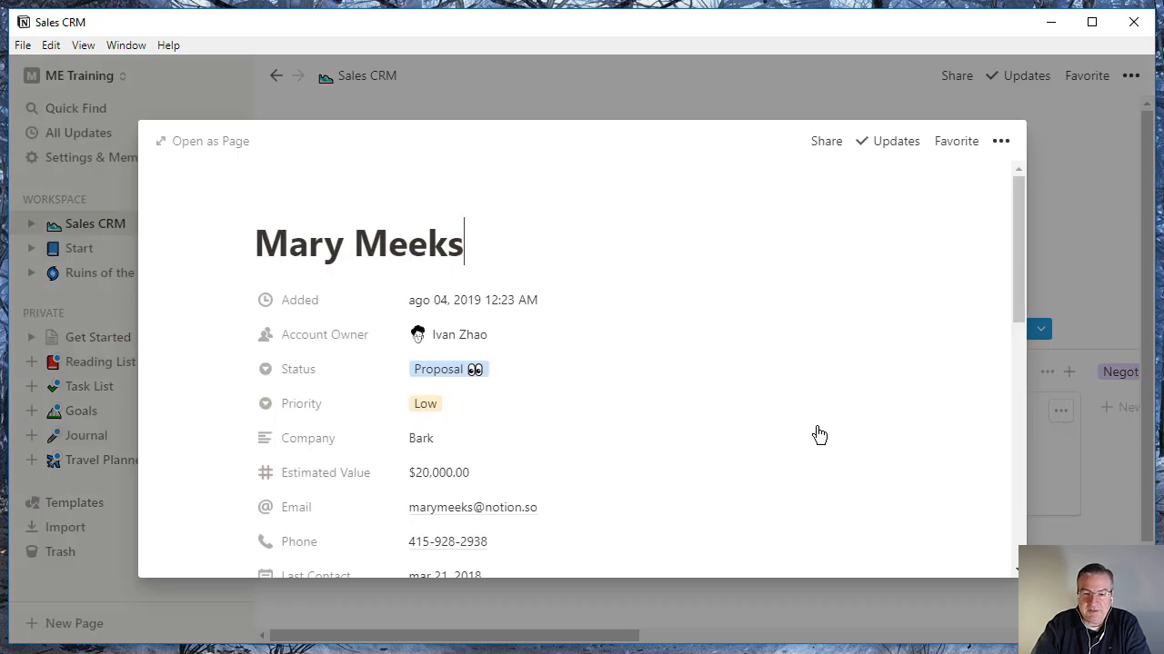
pyautogui.scroll(-2, 818, 418)
pyautogui.scroll(-5, 807, 401)
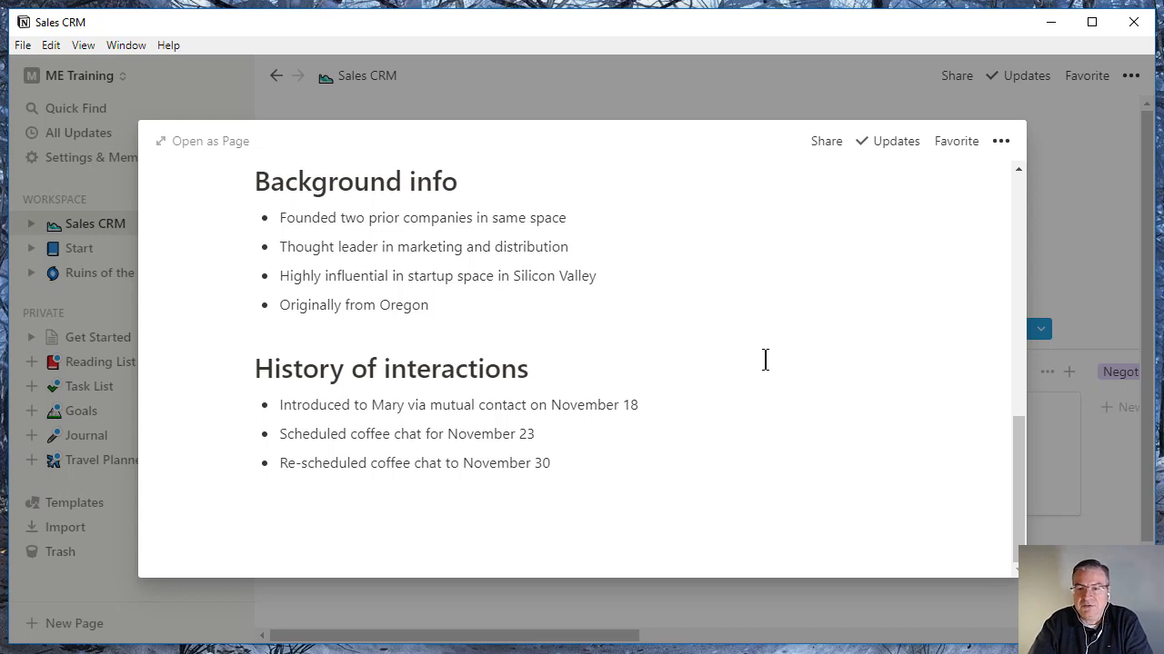
pyautogui.click(1102, 208)
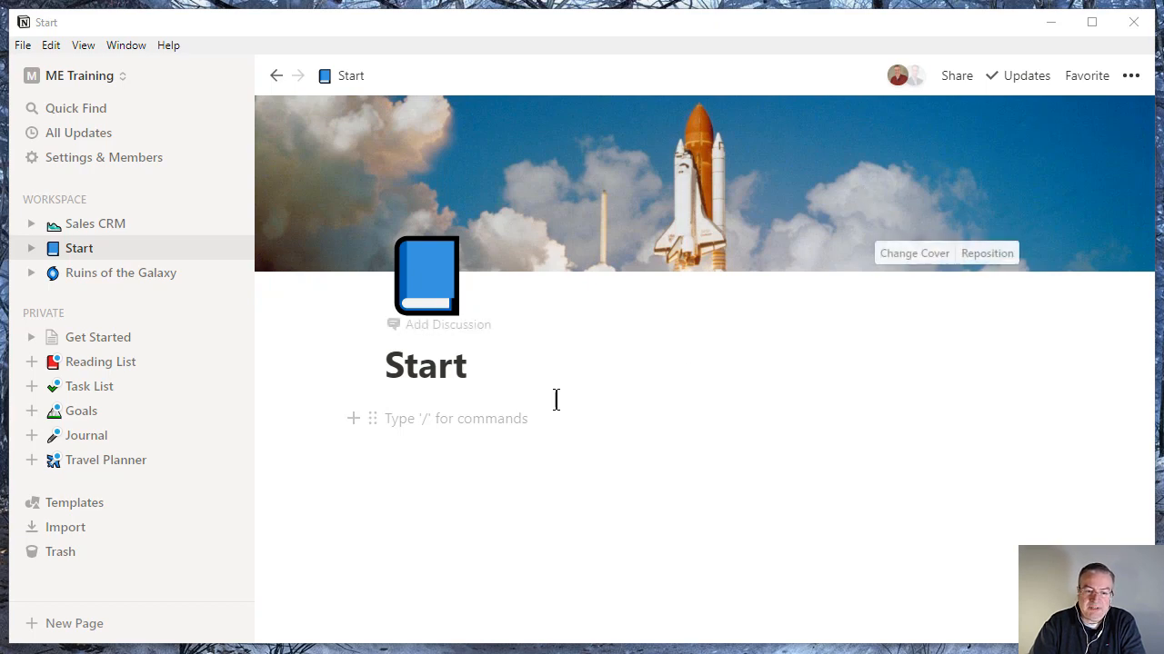
# - Insert an inline kanban board database in the empty body of the Start page
pyautogui.click(388, 421)
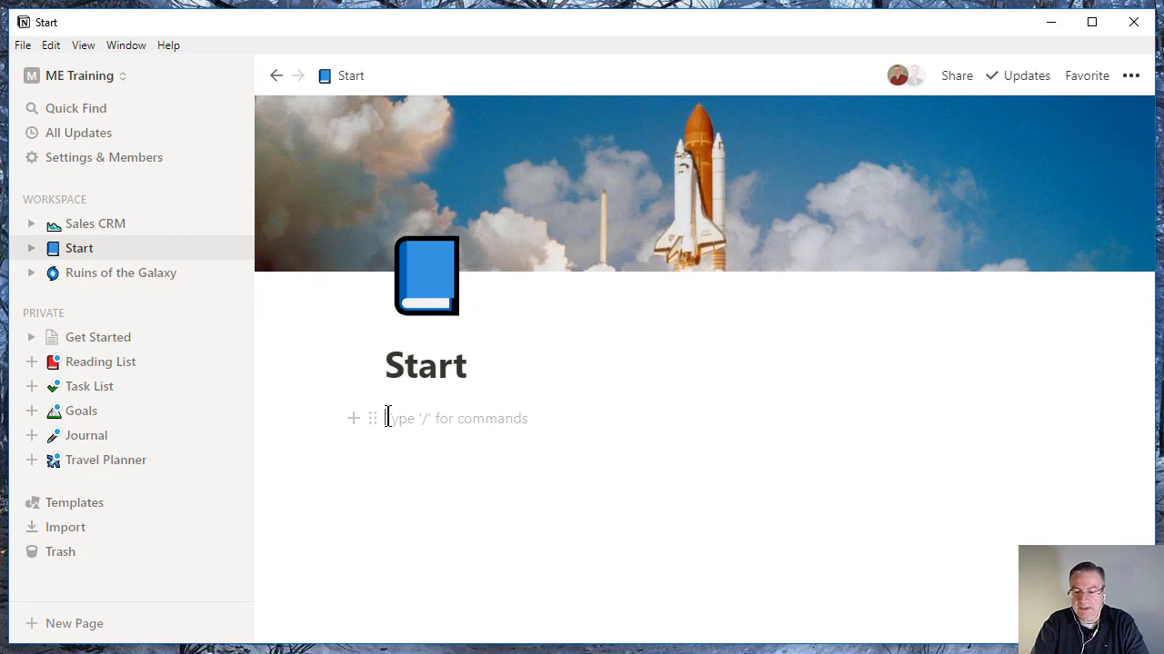
pyautogui.write('/')
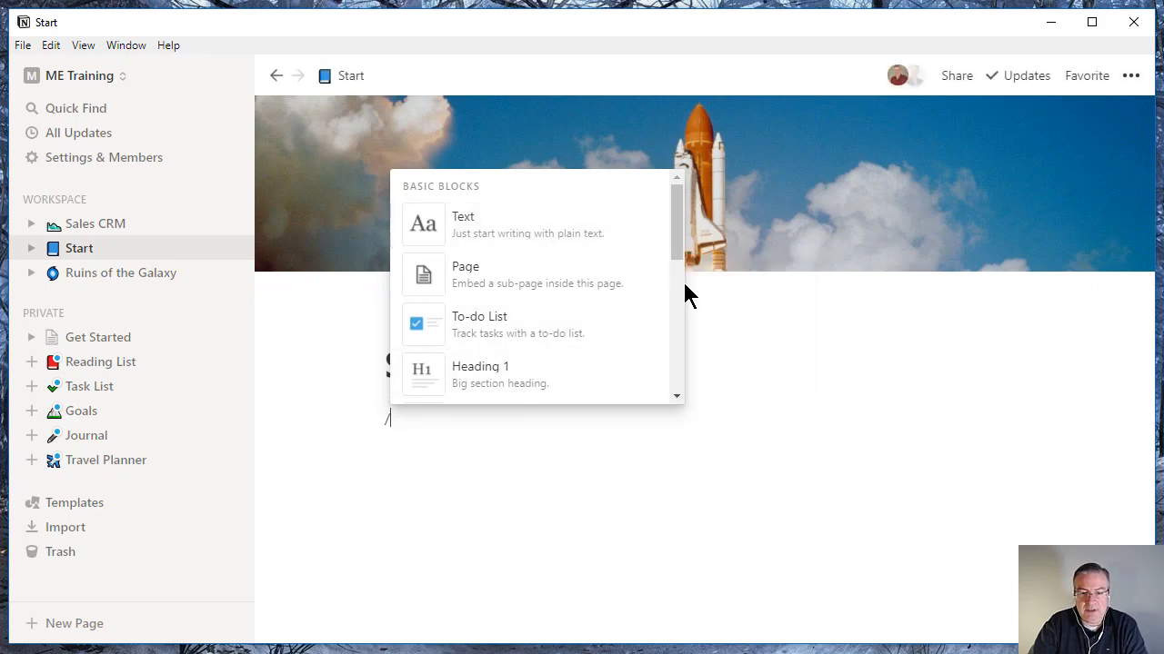
pyautogui.moveTo(677, 238); pyautogui.dragTo(672, 264)
pyautogui.scroll(-5, 670, 309)
pyautogui.scroll(-4, 670, 353)
pyautogui.scroll(-4, 673, 373)
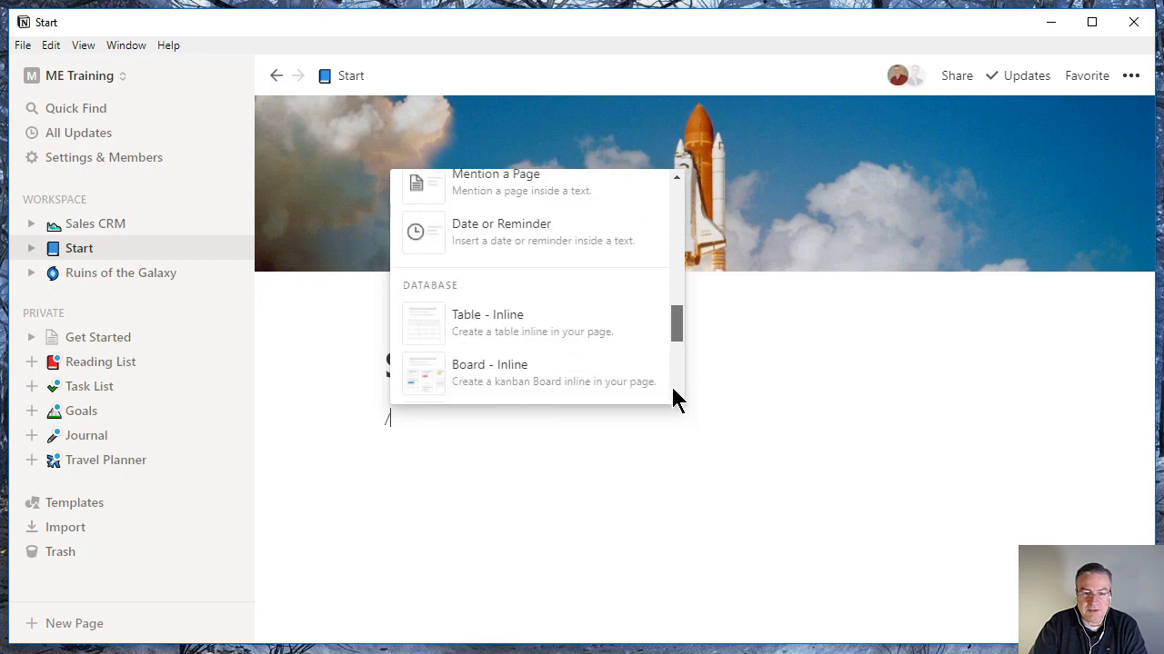
pyautogui.scroll(-1, 674, 400)
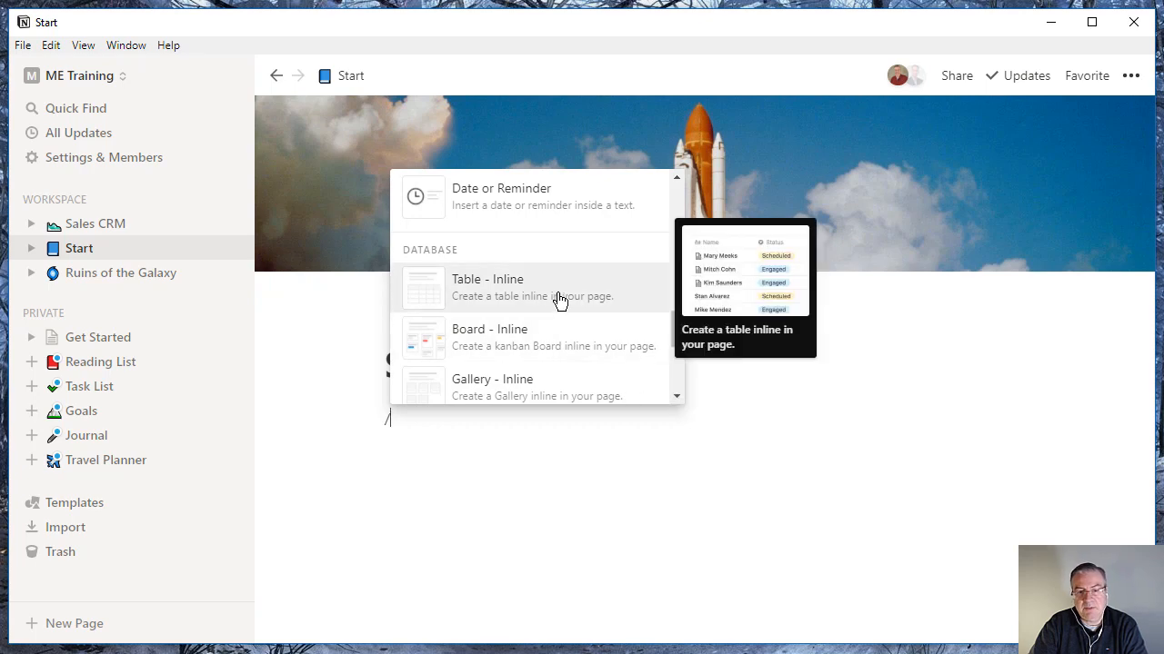
pyautogui.click(566, 341)
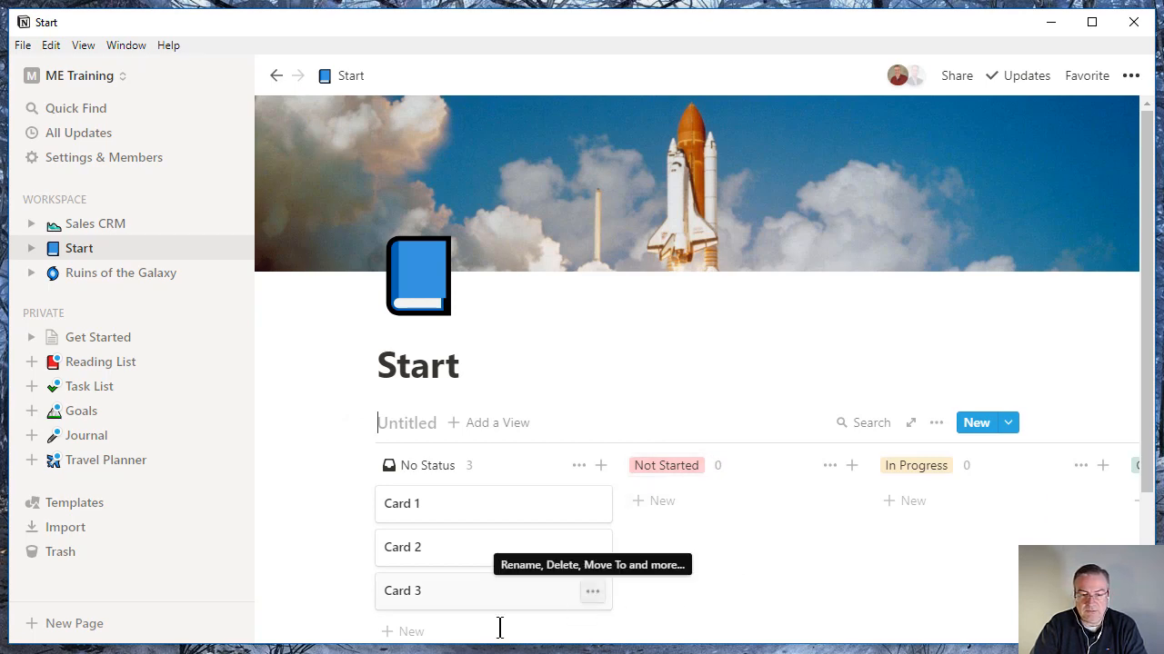
# - Rename the board's Not Started column to "Ideias"
pyautogui.scroll(-1, 745, 559)
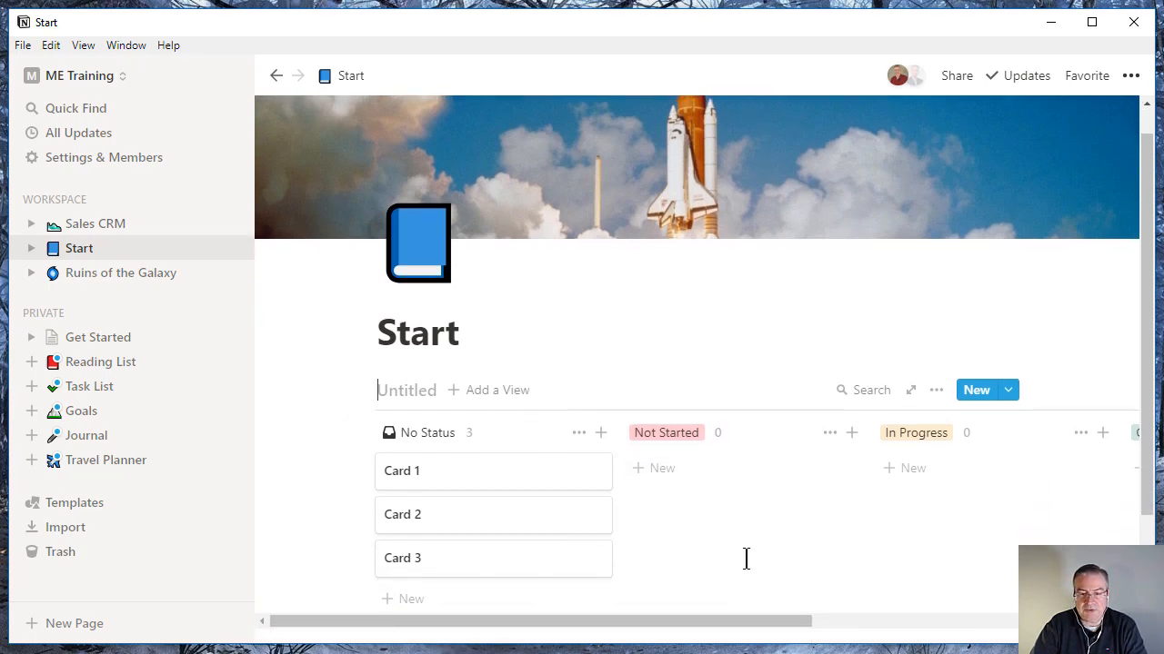
pyautogui.scroll(-2, 745, 558)
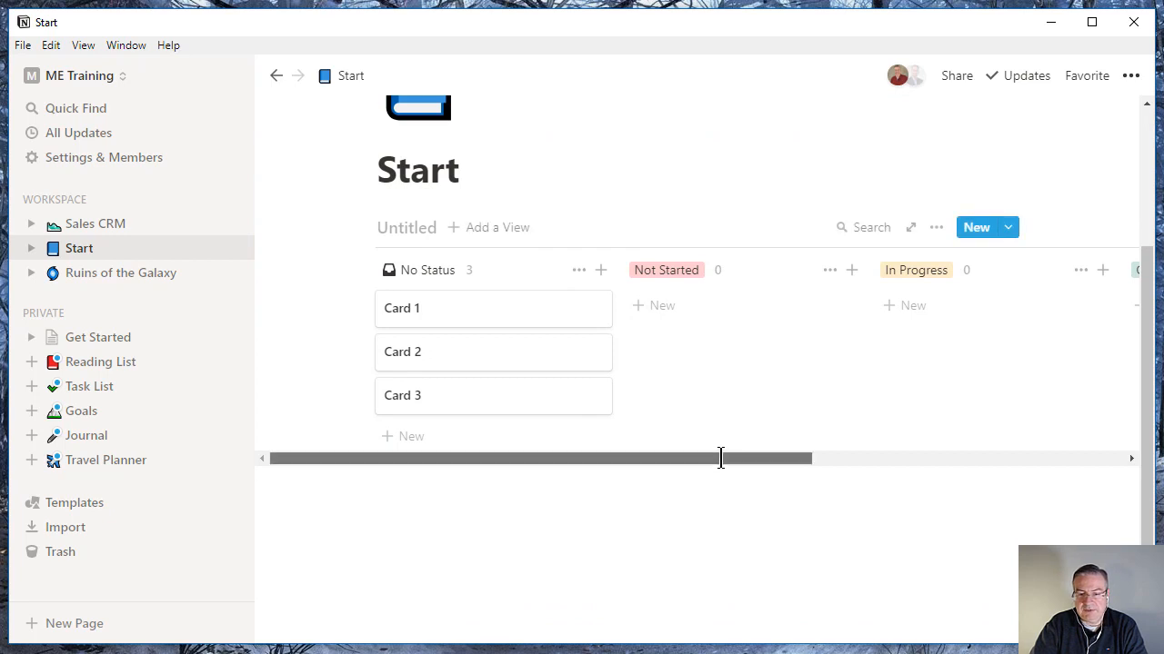
pyautogui.moveTo(753, 457)
pyautogui.mouseDown()
pyautogui.moveTo(931, 457)
pyautogui.moveTo(749, 469)
pyautogui.mouseUp()
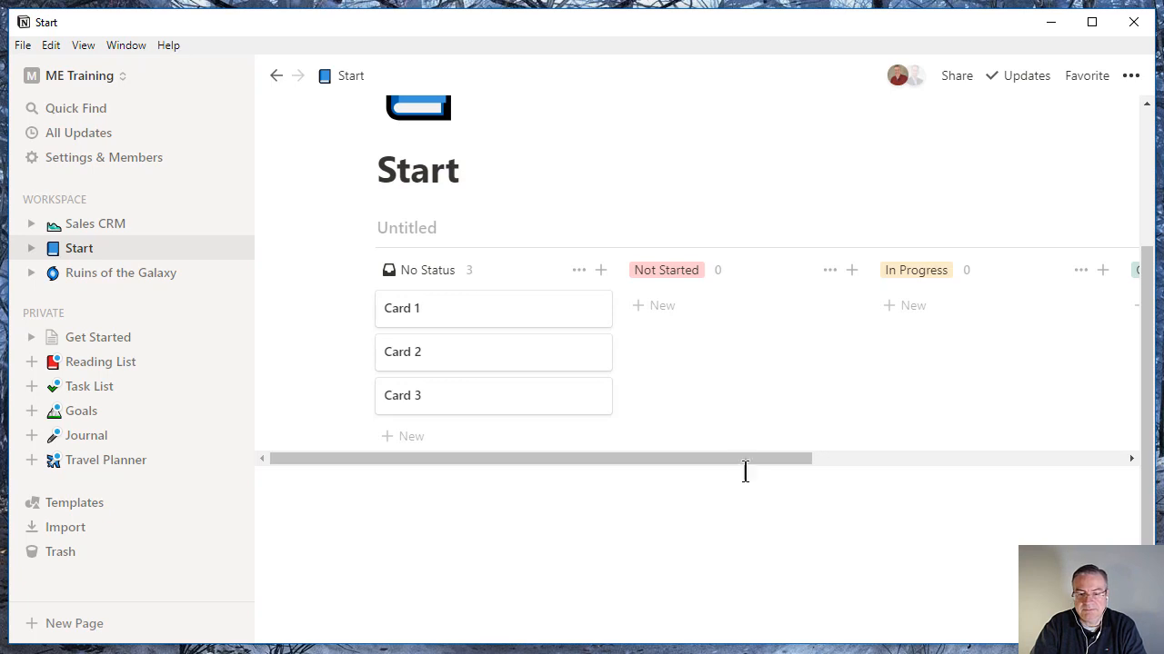
pyautogui.moveTo(722, 461); pyautogui.dragTo(751, 464)
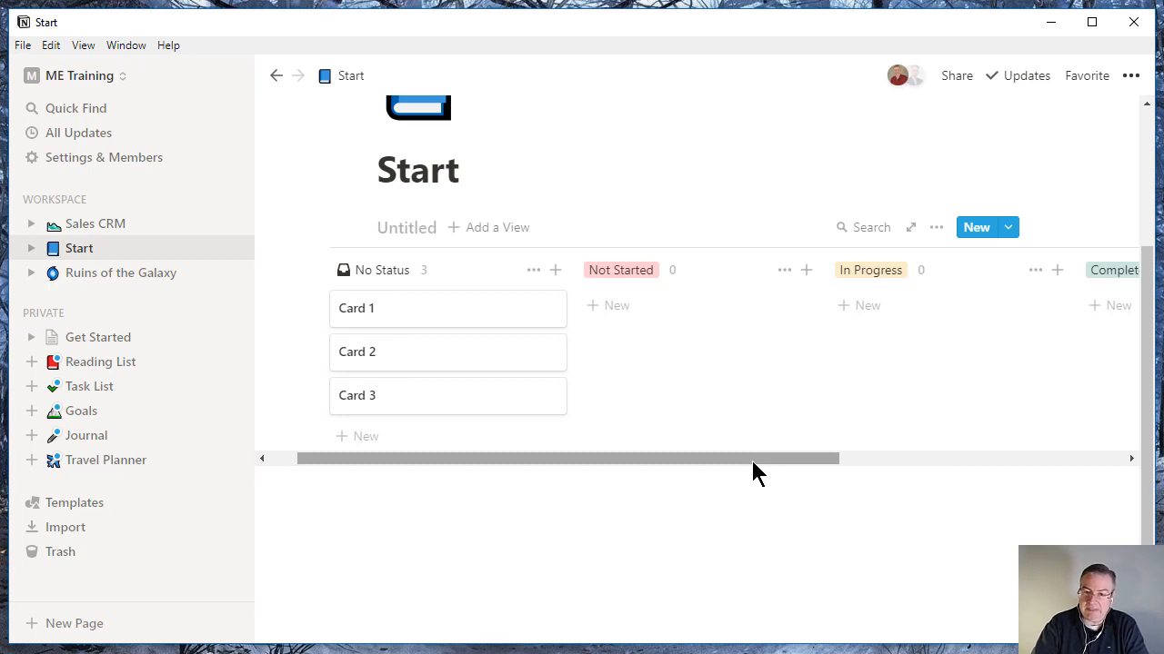
pyautogui.click(623, 272)
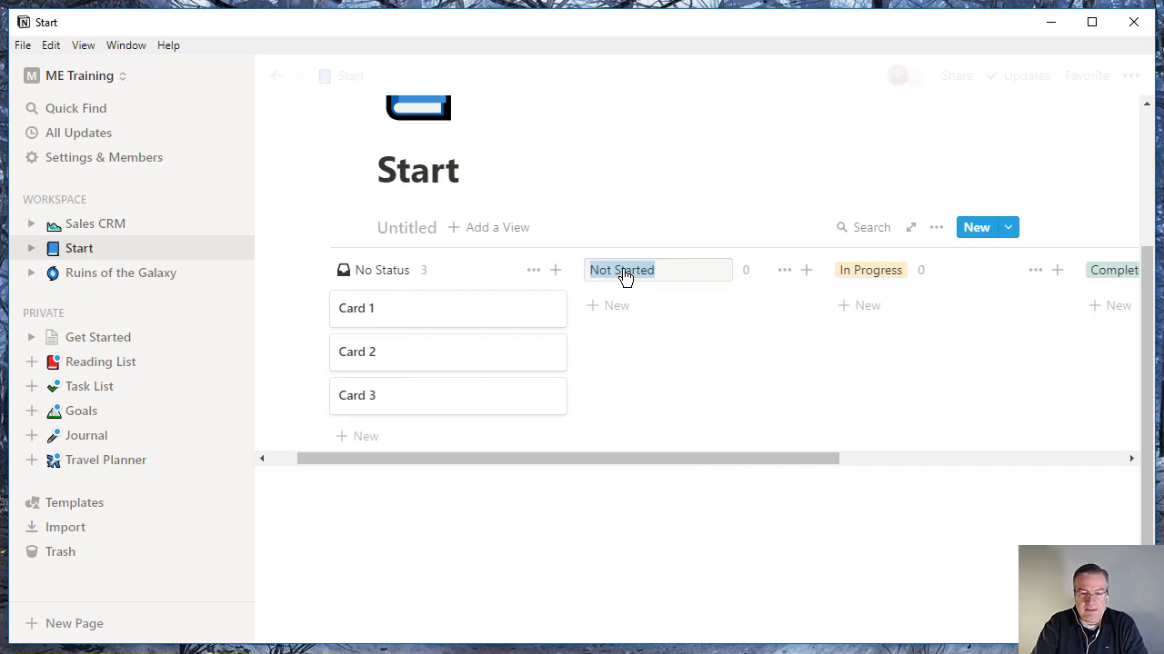
pyautogui.write('Ide')
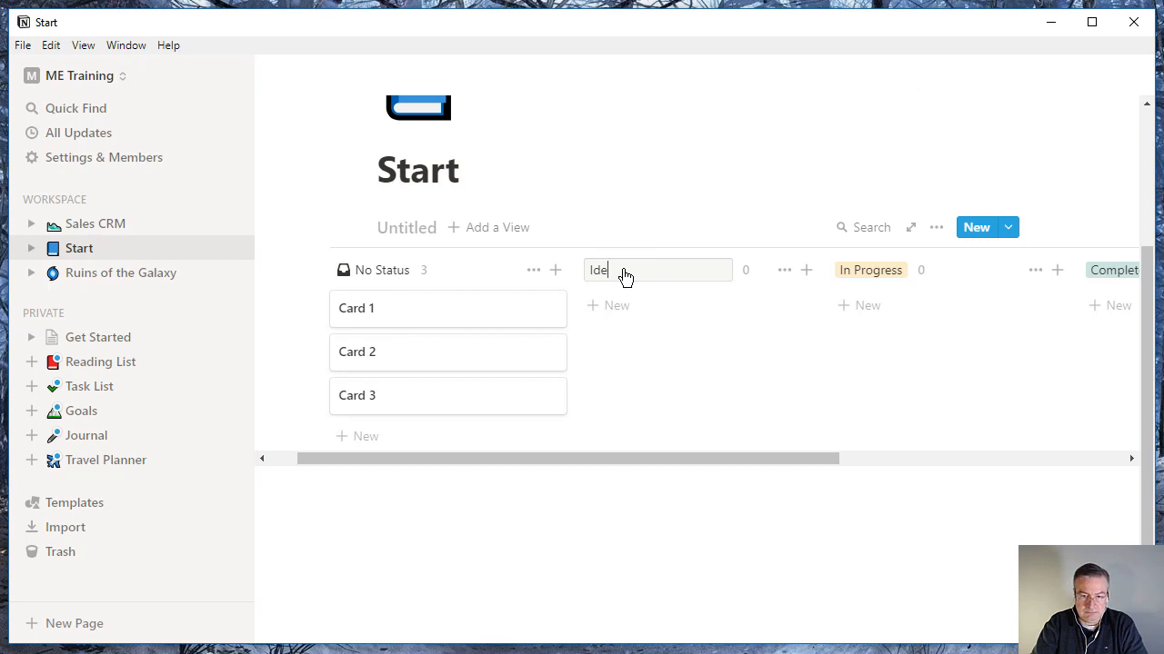
pyautogui.write('ias')
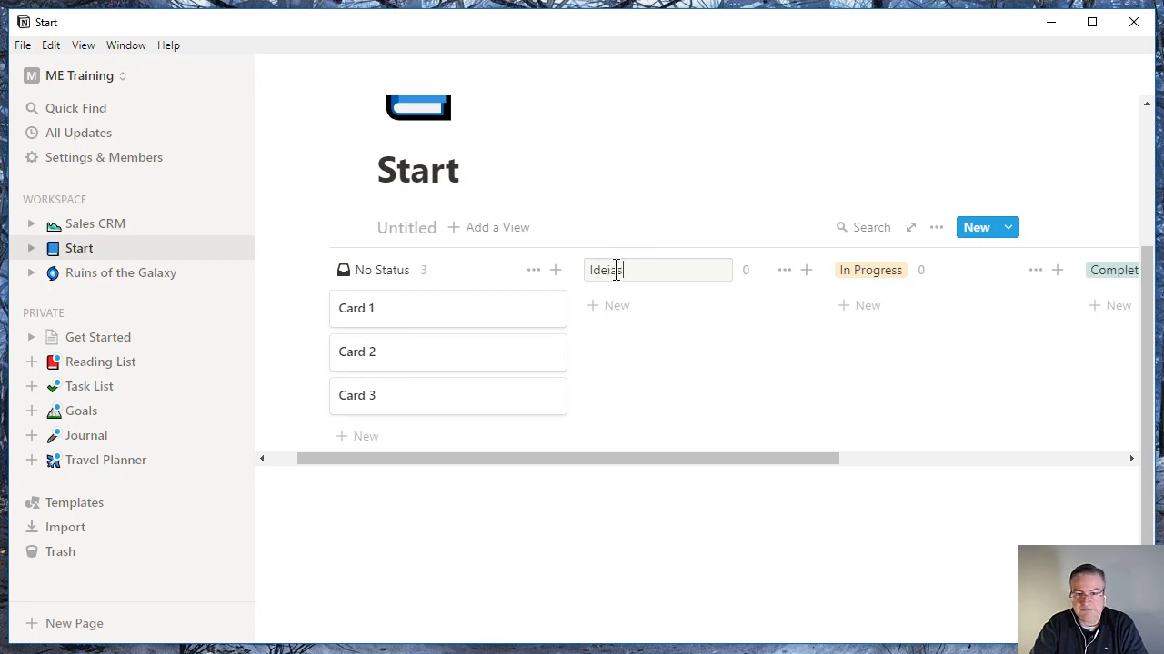
pyautogui.click(887, 278)
pyautogui.press('Return')
# - Rename the In Progress column to "A Gravar" and the Completed column to "Gravado"
pyautogui.click(886, 278)
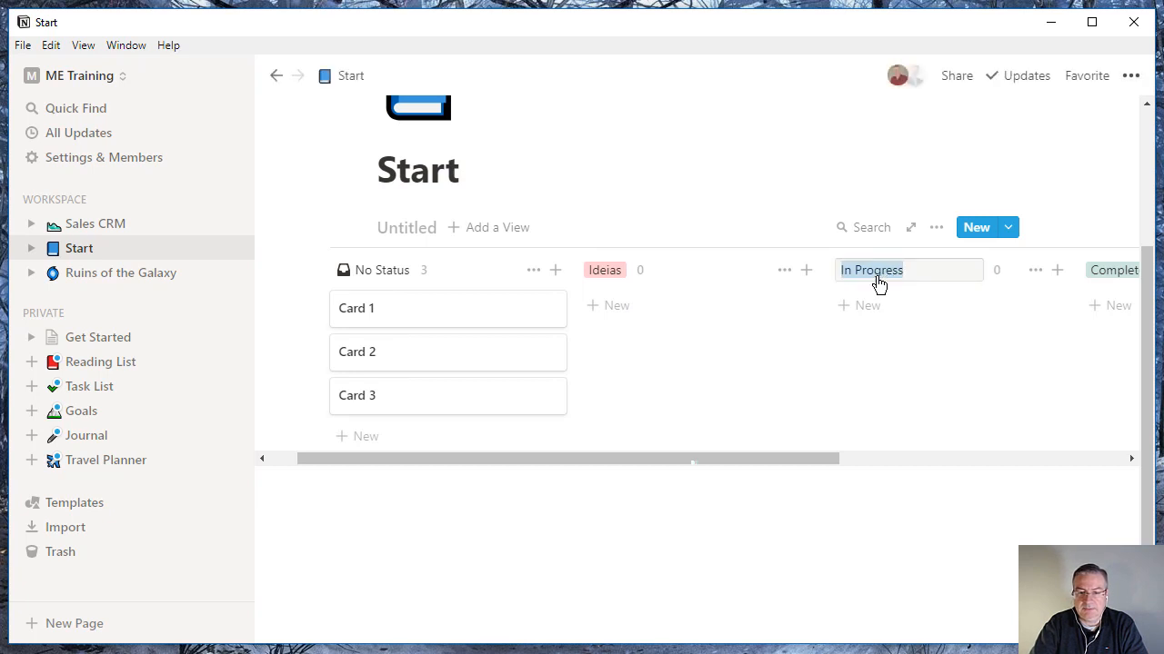
pyautogui.write('A Gravar')
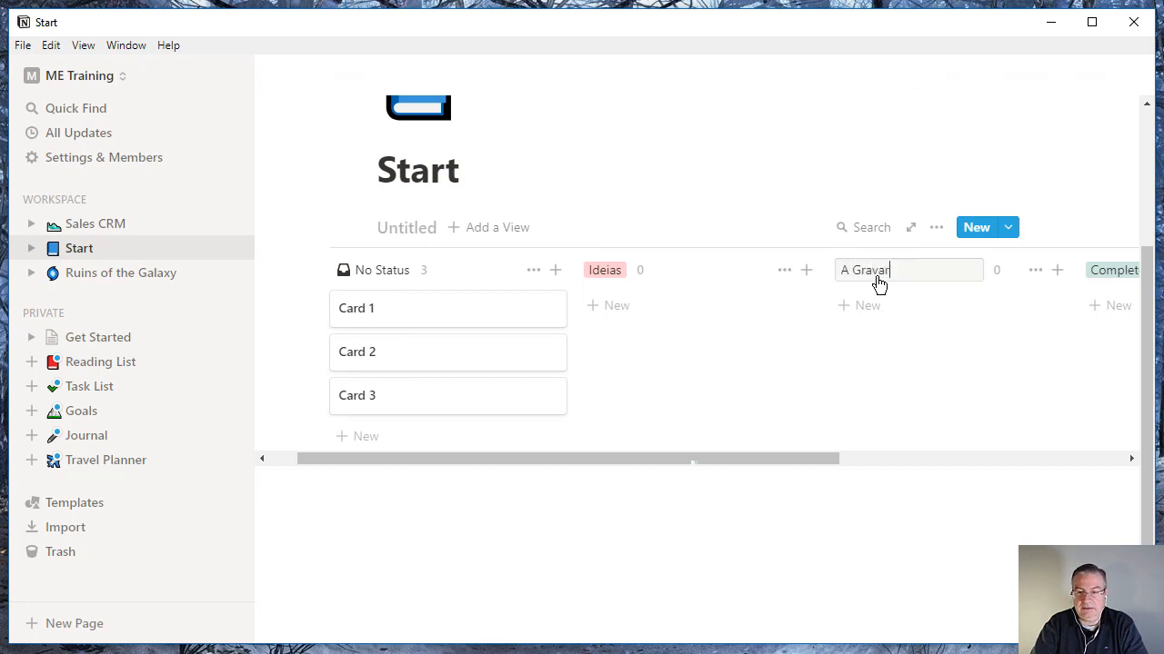
pyautogui.press('Return')
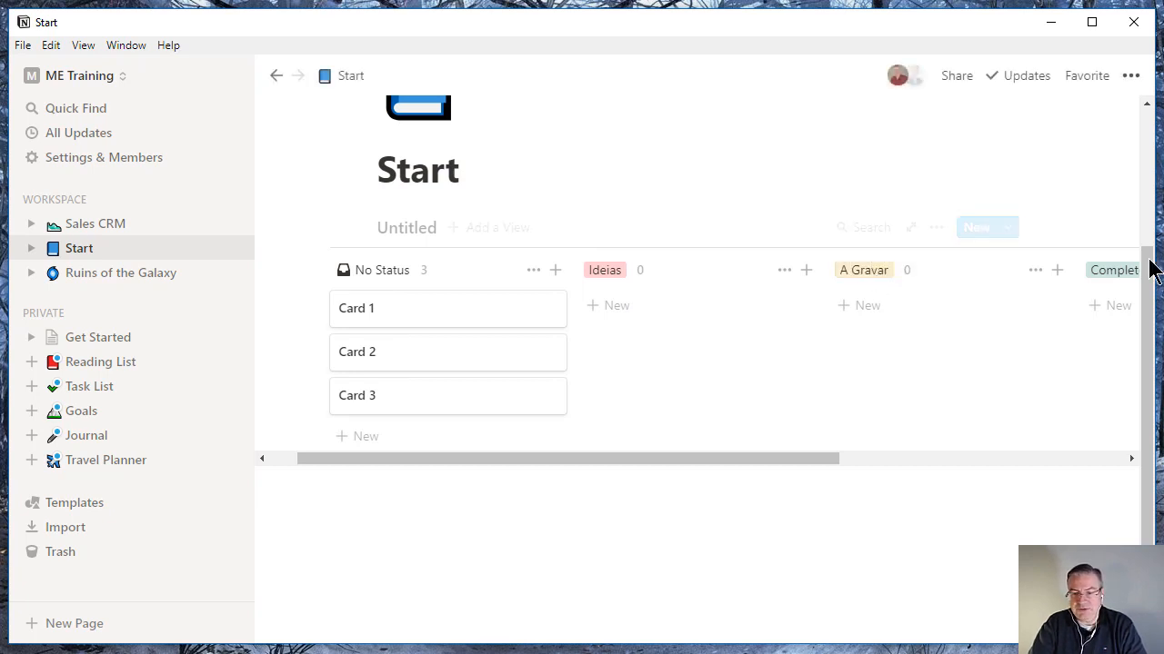
pyautogui.moveTo(777, 461); pyautogui.dragTo(866, 460)
pyautogui.click(990, 274)
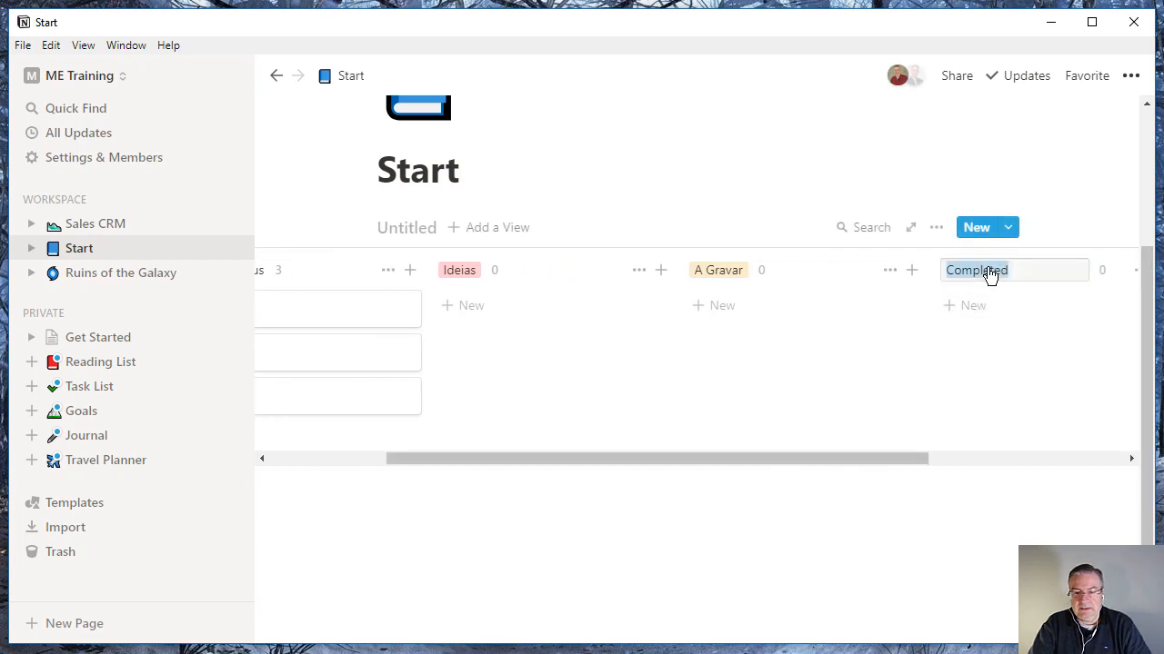
pyautogui.write('Gravado')
pyautogui.press('Return')
pyautogui.moveTo(553, 459); pyautogui.dragTo(403, 470)
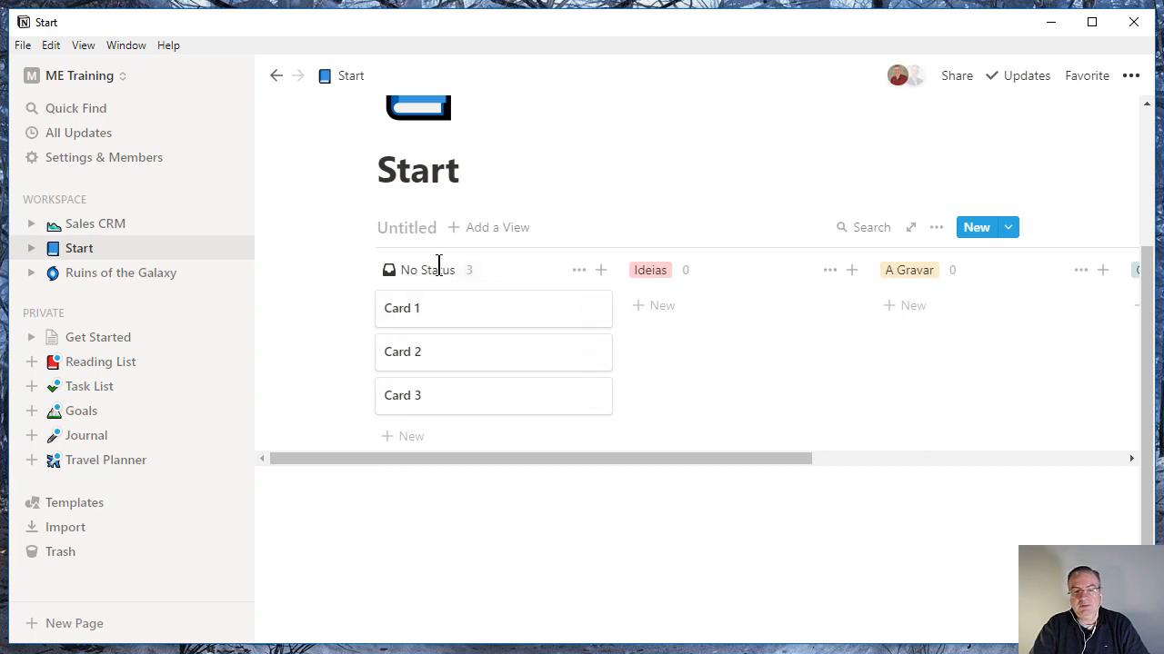
# - Retitle Card 1 as "Video #3 sobre Notion" and move it to the A Gravar column
pyautogui.moveTo(391, 270)
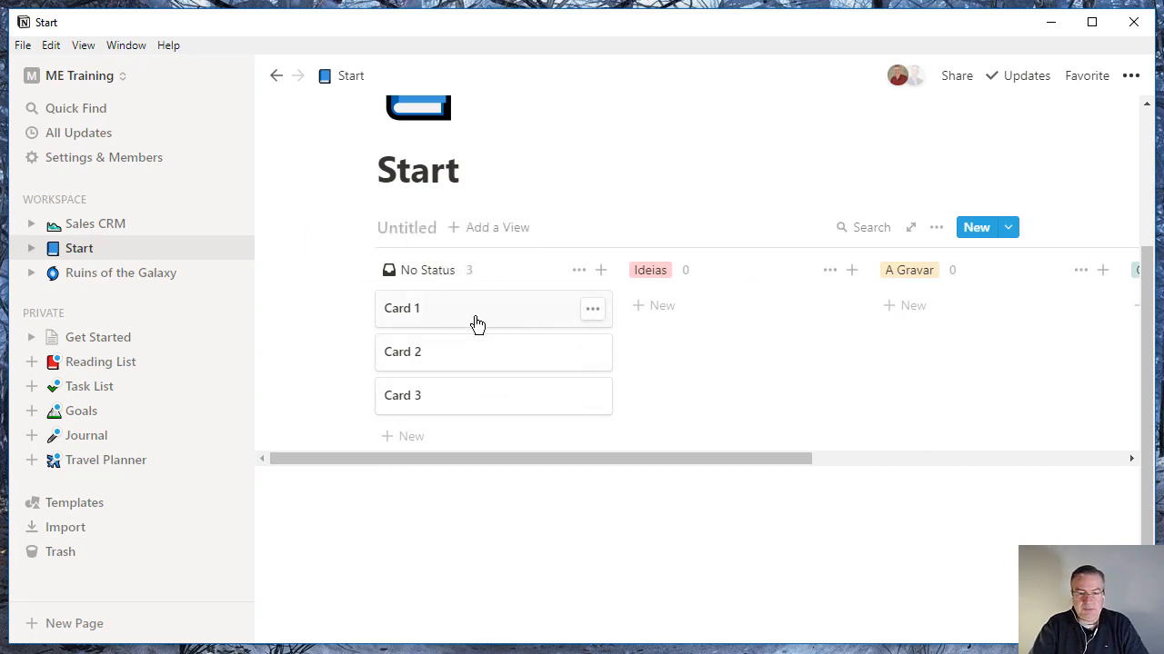
pyautogui.click(435, 320)
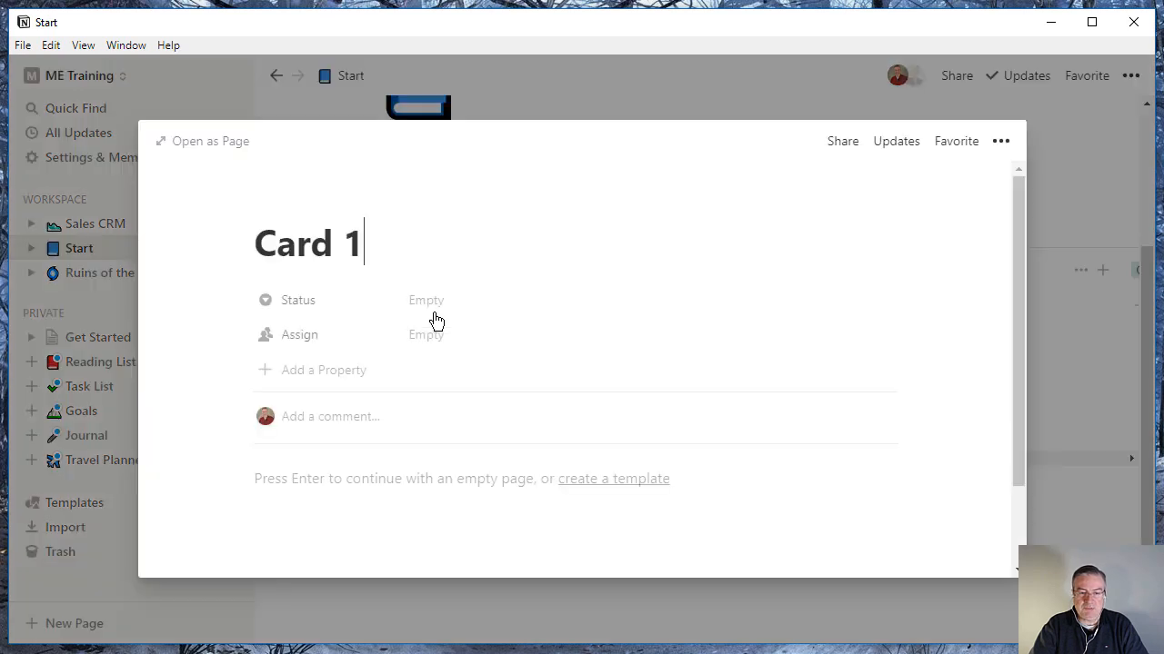
pyautogui.press('BackSpace')
pyautogui.press('BackSpace')
pyautogui.press('BackSpace')
pyautogui.press('BackSpace')
pyautogui.press('BackSpace')
pyautogui.press('BackSpace')
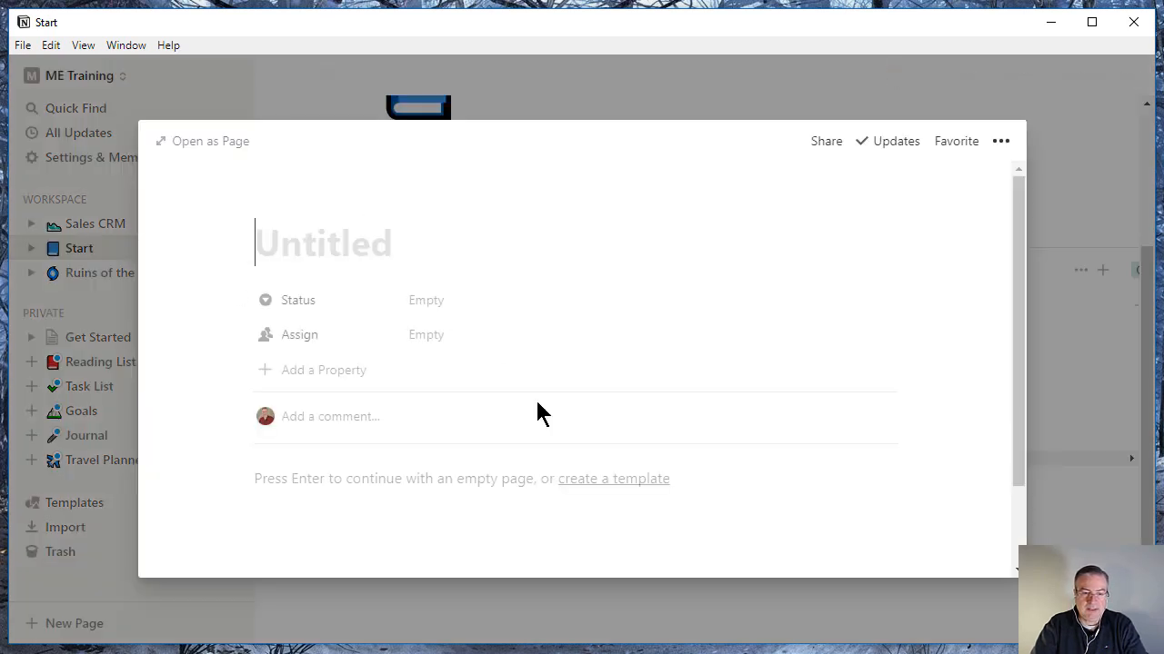
pyautogui.write('Video ')
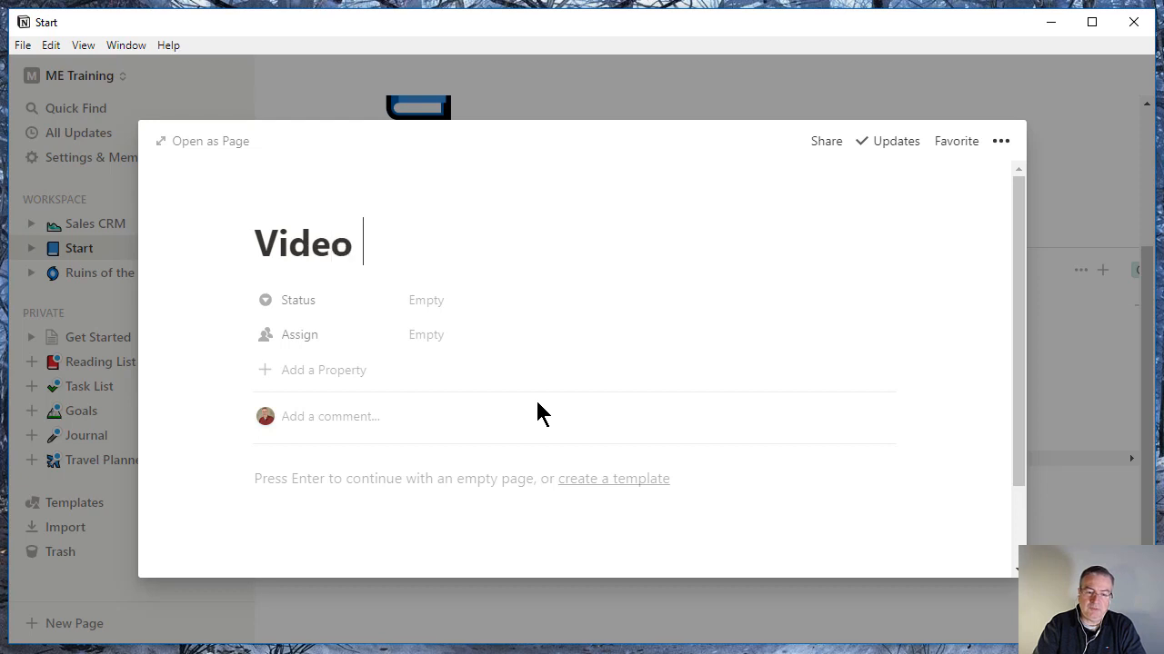
pyautogui.write('#3 ')
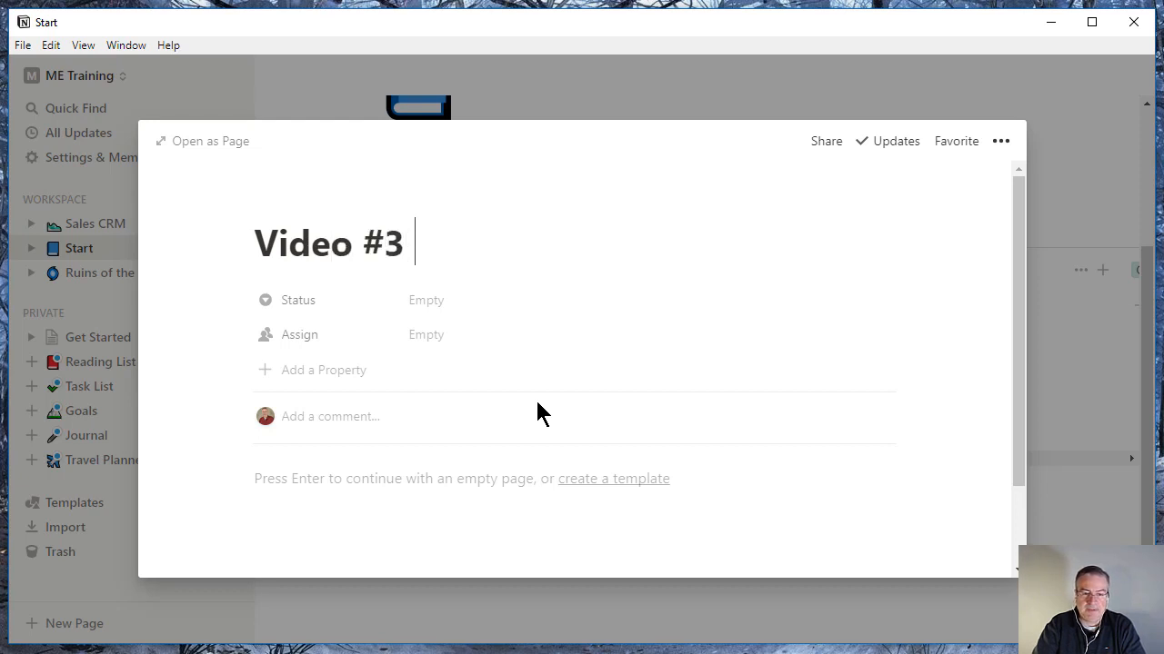
pyautogui.write('sobre Notion')
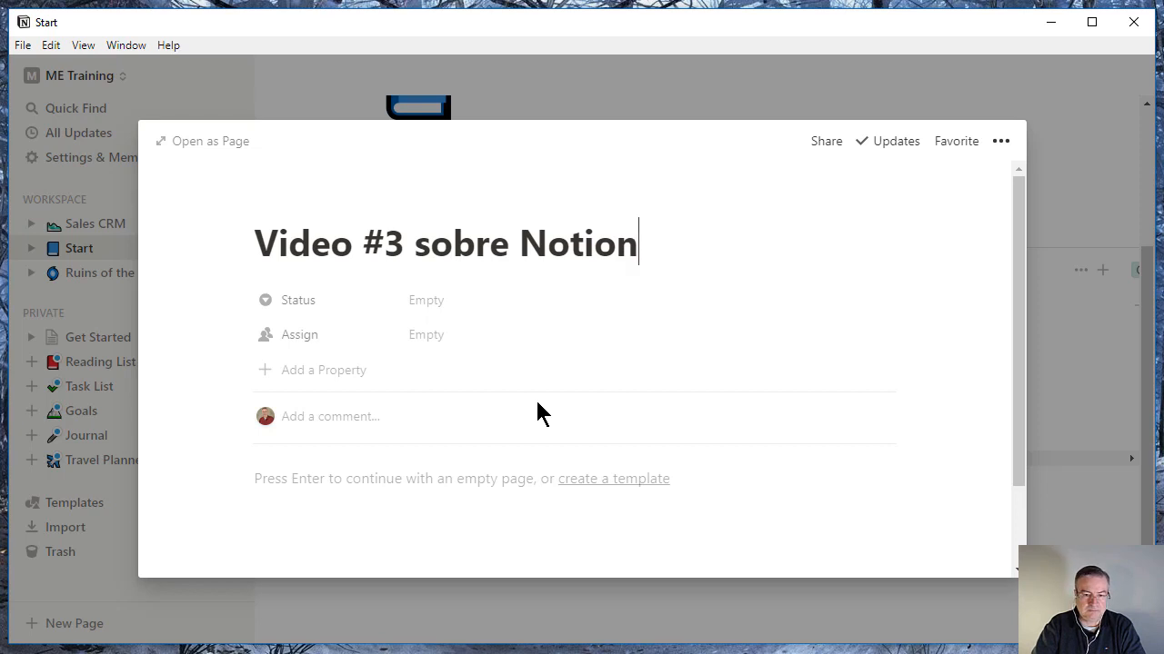
pyautogui.press('Return')
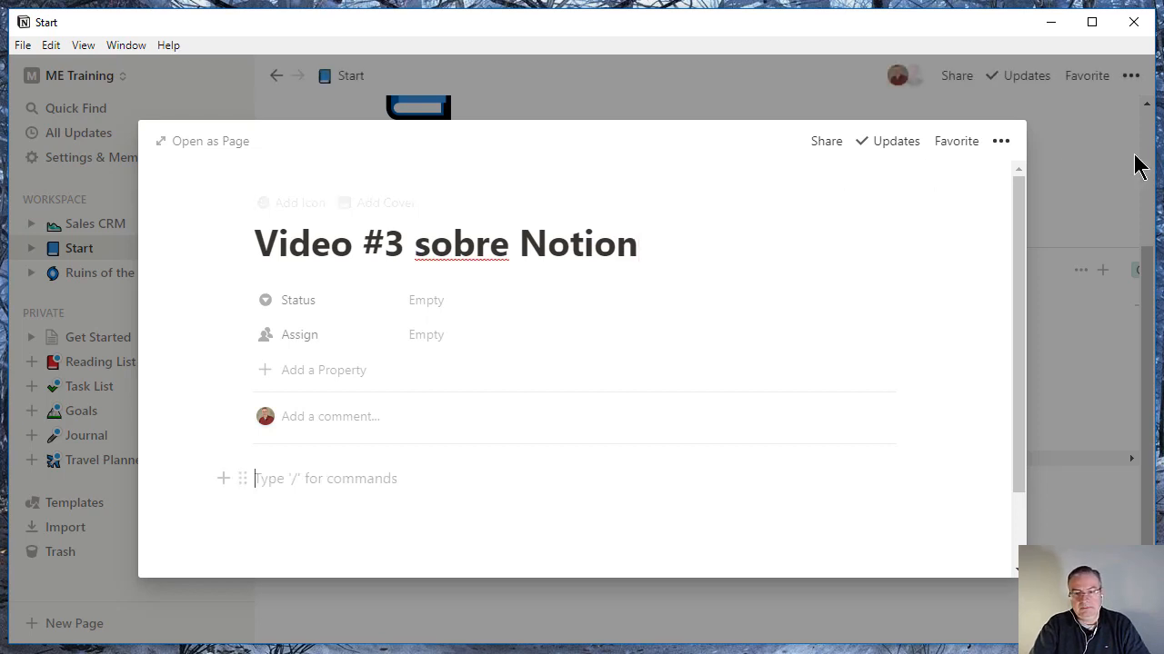
pyautogui.click(1080, 162)
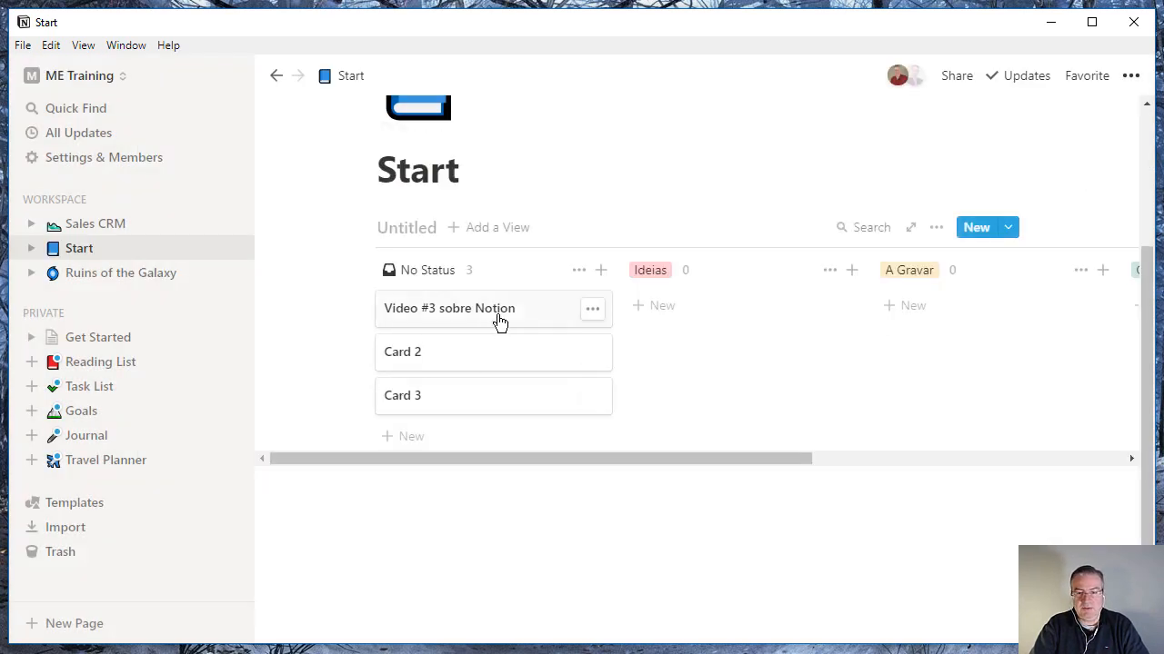
pyautogui.moveTo(499, 322); pyautogui.dragTo(952, 317)
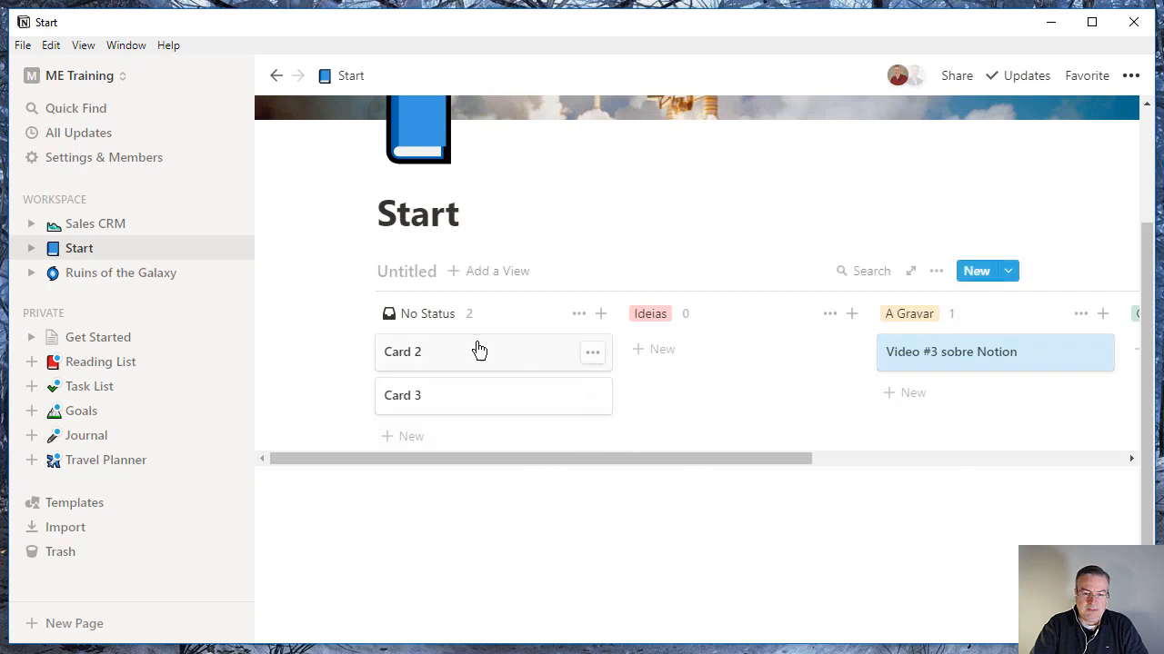
# - Retitle Card 2 as "Vídeo #2 - Introdução ao Airtable" and move it to the Gravado column
pyautogui.click(457, 362)
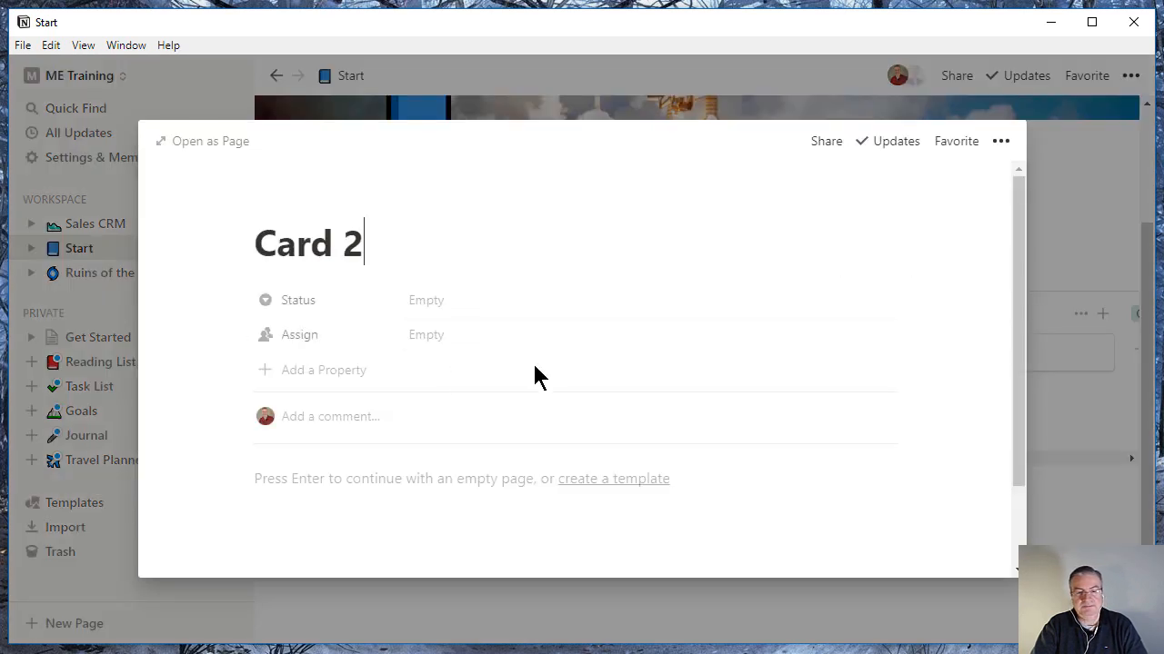
pyautogui.press('BackSpace')
pyautogui.press('BackSpace')
pyautogui.press('BackSpace')
pyautogui.press('BackSpace')
pyautogui.press('BackSpace')
pyautogui.press('BackSpace')
pyautogui.write('Video')
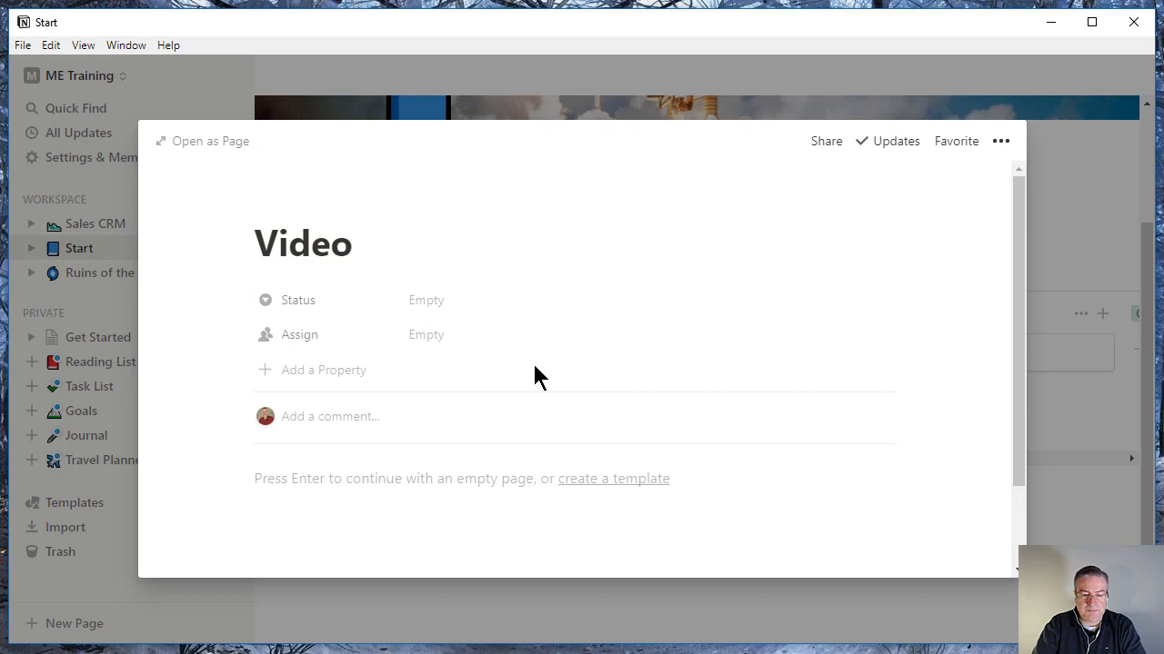
pyautogui.press('BackSpace')
pyautogui.press('BackSpace')
pyautogui.press('BackSpace')
pyautogui.press('BackSpace')
pyautogui.press('BackSpace')
pyautogui.write('ídeo #2 - Intro')
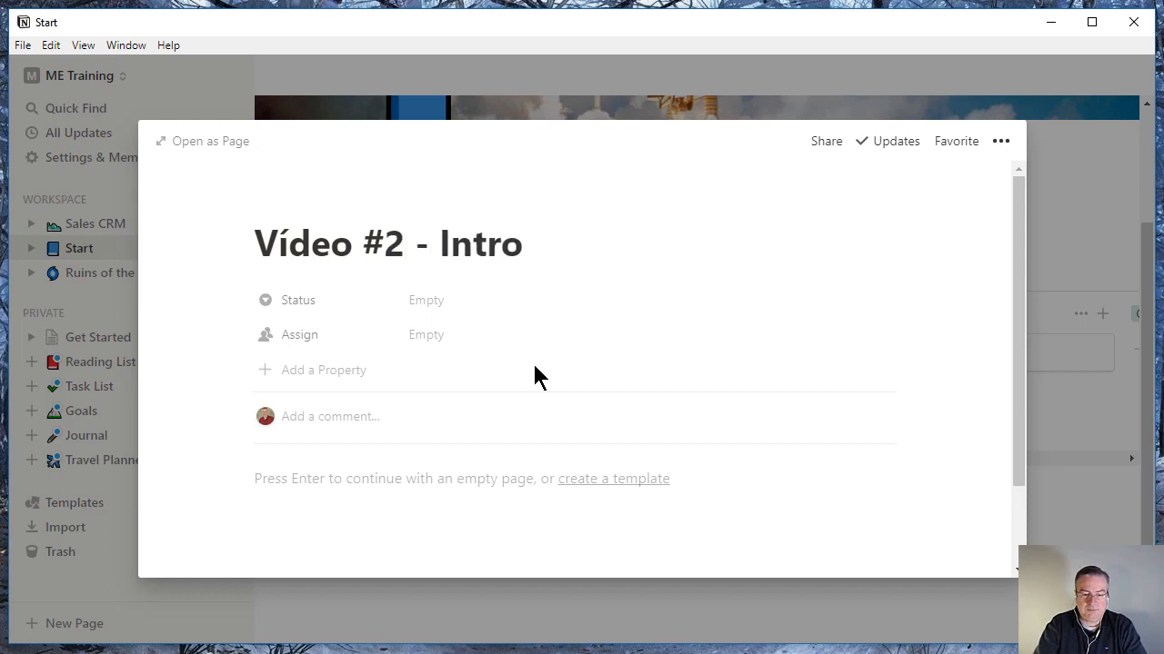
pyautogui.write('dução ao Airt')
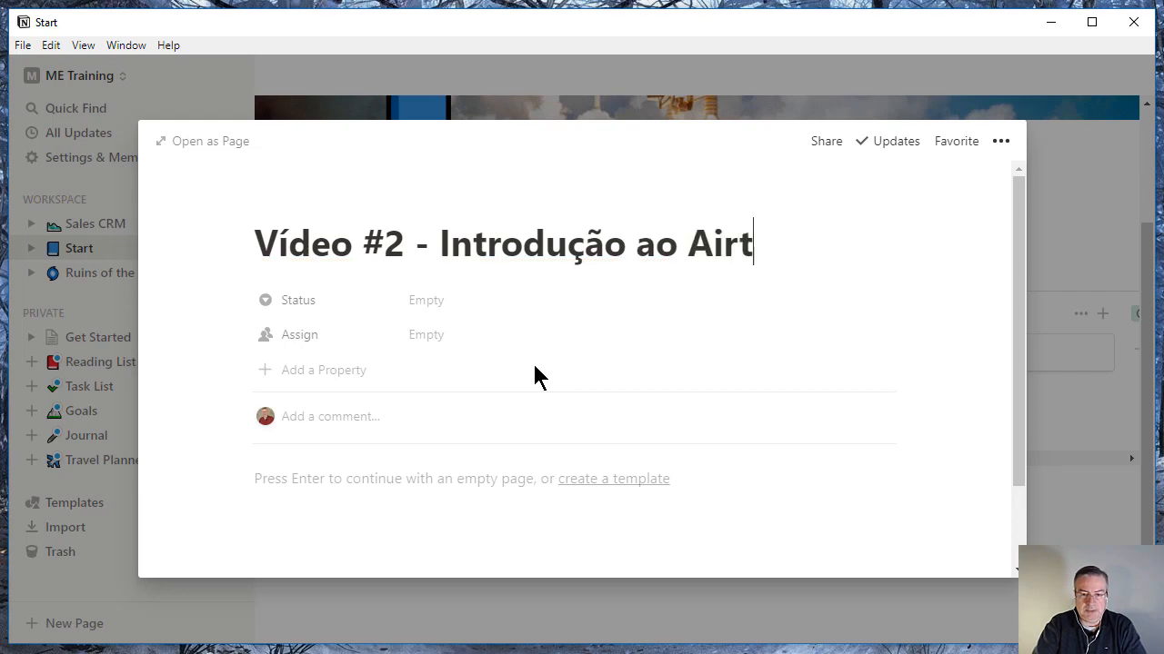
pyautogui.write('able')
pyautogui.press('Return')
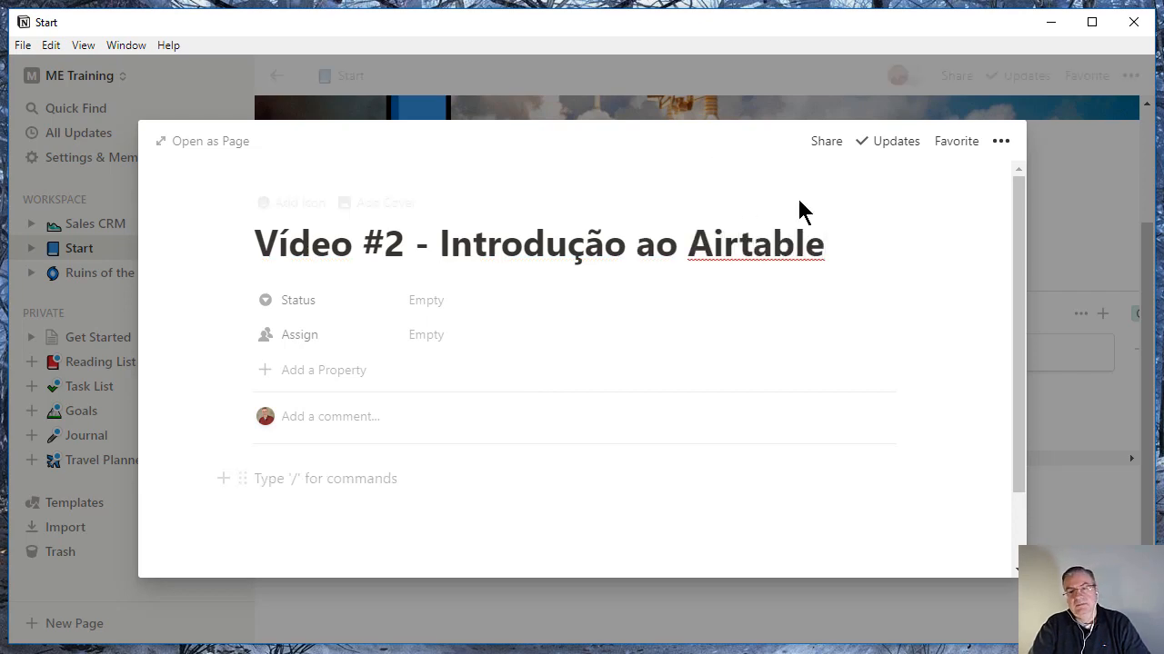
pyautogui.click(1091, 242)
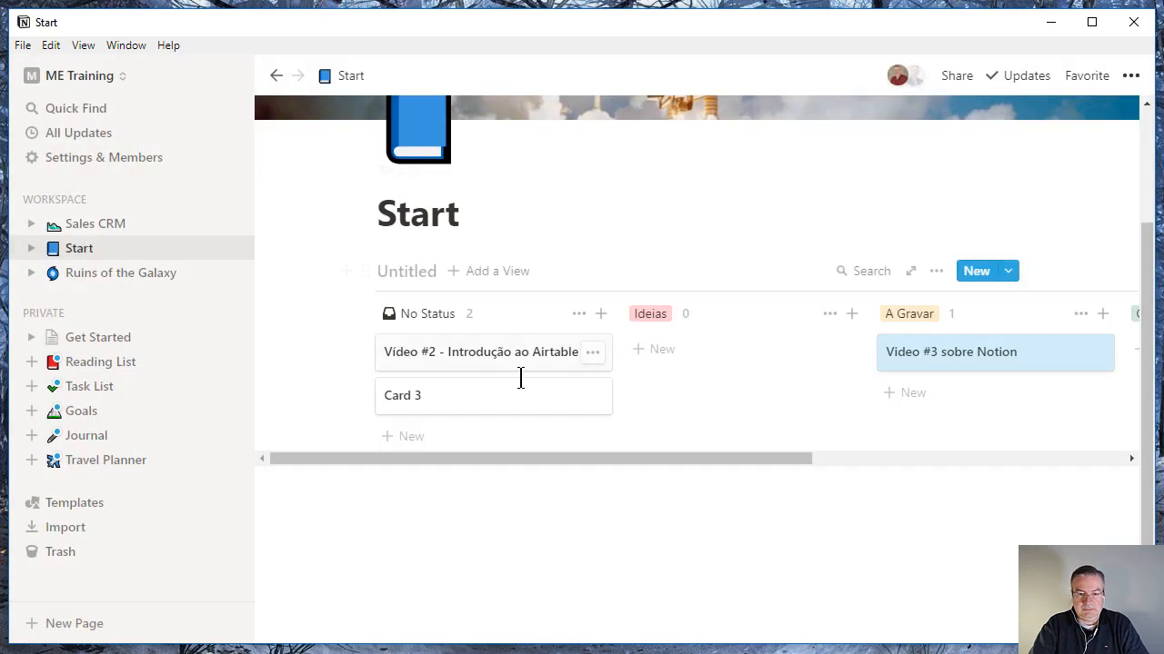
pyautogui.moveTo(504, 354); pyautogui.dragTo(730, 361)
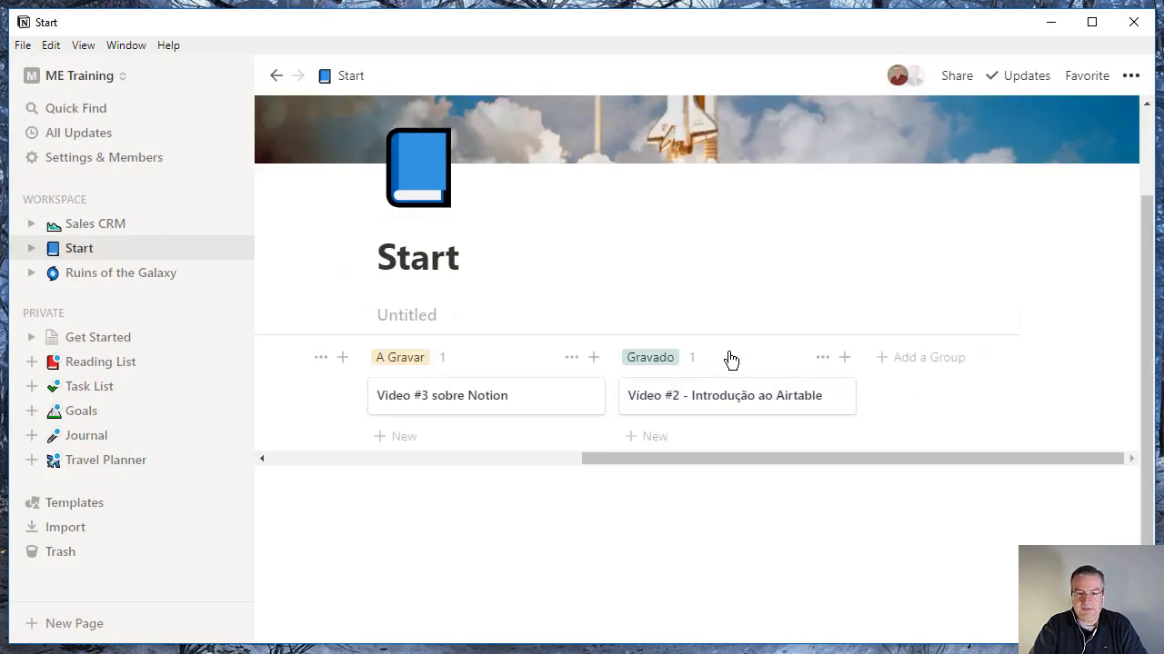
# - Retitle Card 3 as "Vídeo #1 - Introdução ao Notion" and move it to the Gravado column
pyautogui.moveTo(622, 457); pyautogui.dragTo(270, 488)
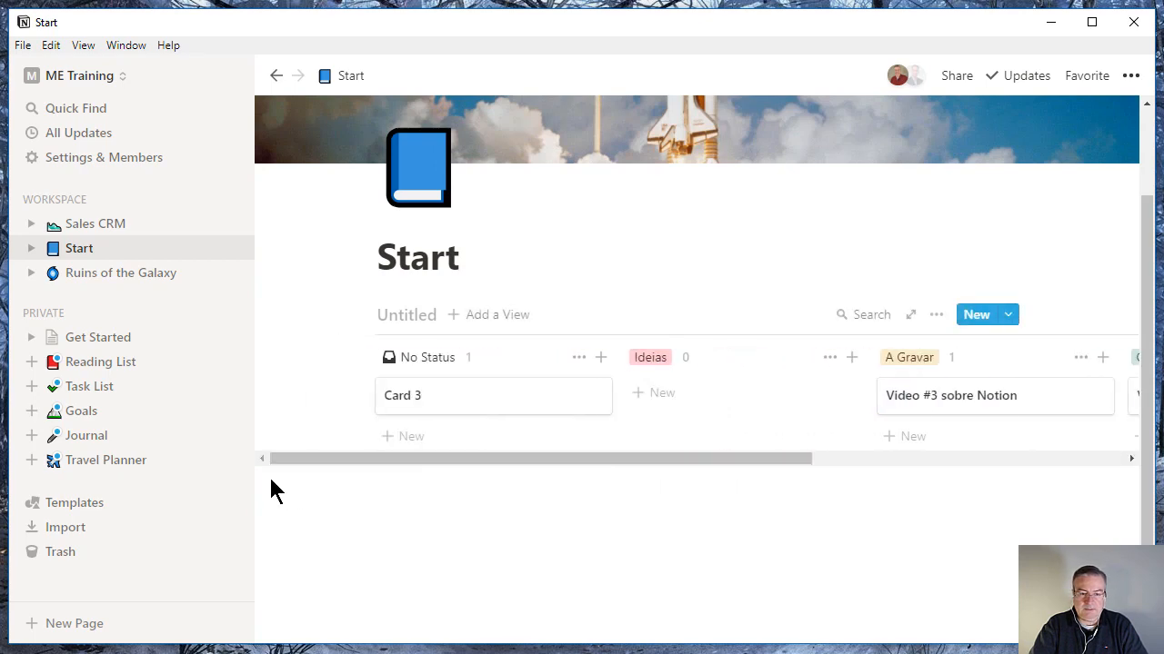
pyautogui.click(441, 410)
pyautogui.press('BackSpace')
pyautogui.press('BackSpace')
pyautogui.press('BackSpace')
pyautogui.press('BackSpace')
pyautogui.press('BackSpace')
pyautogui.press('BackSpace')
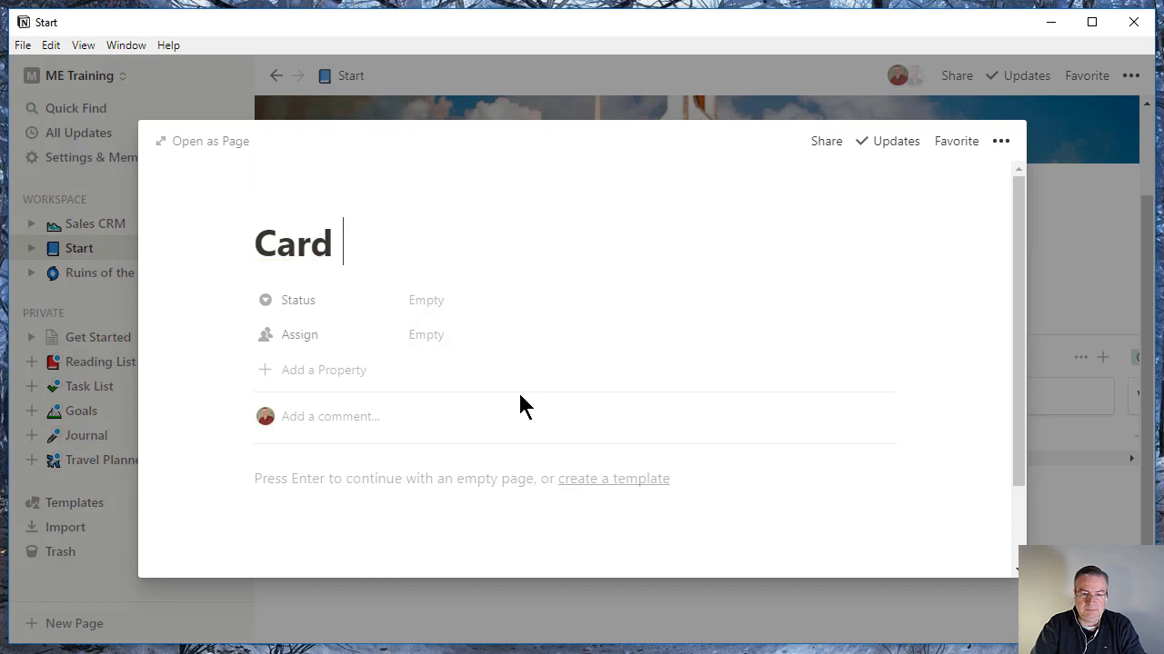
pyautogui.write('Víde')
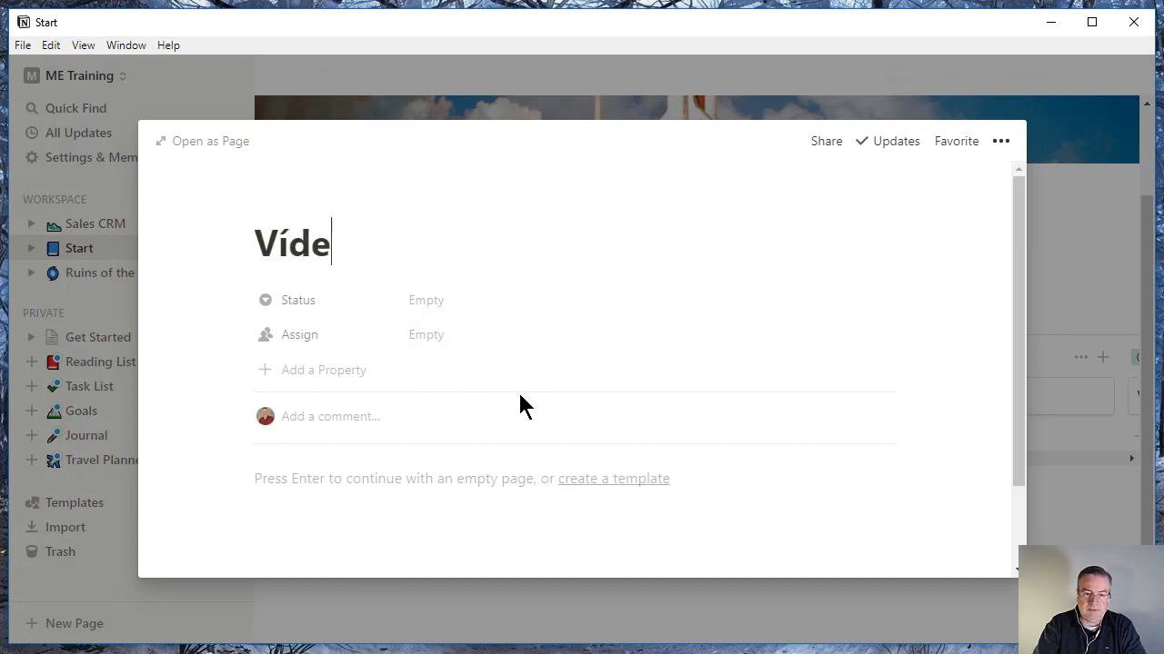
pyautogui.write('o #1 ')
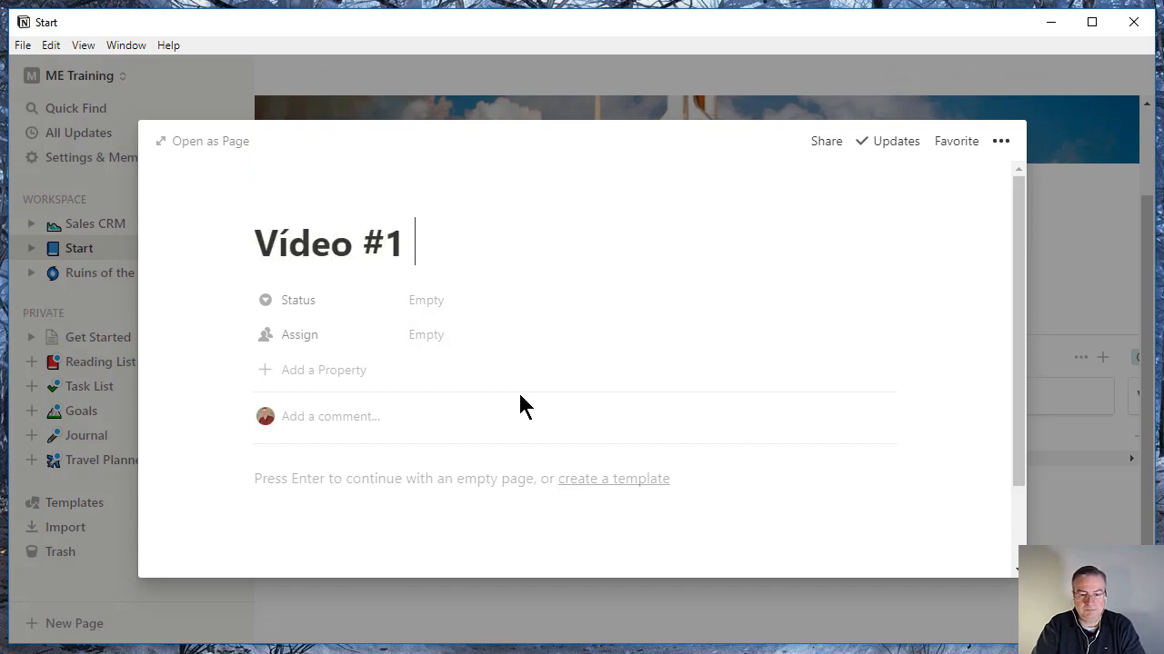
pyautogui.write('- Intr')
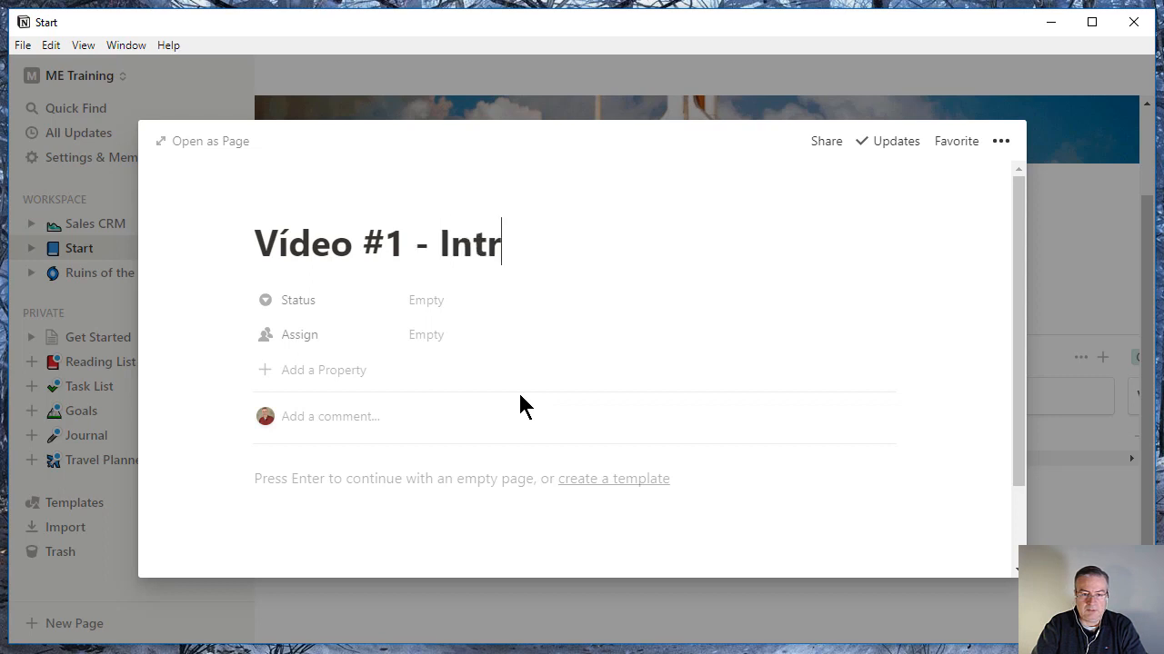
pyautogui.write('odução ao ')
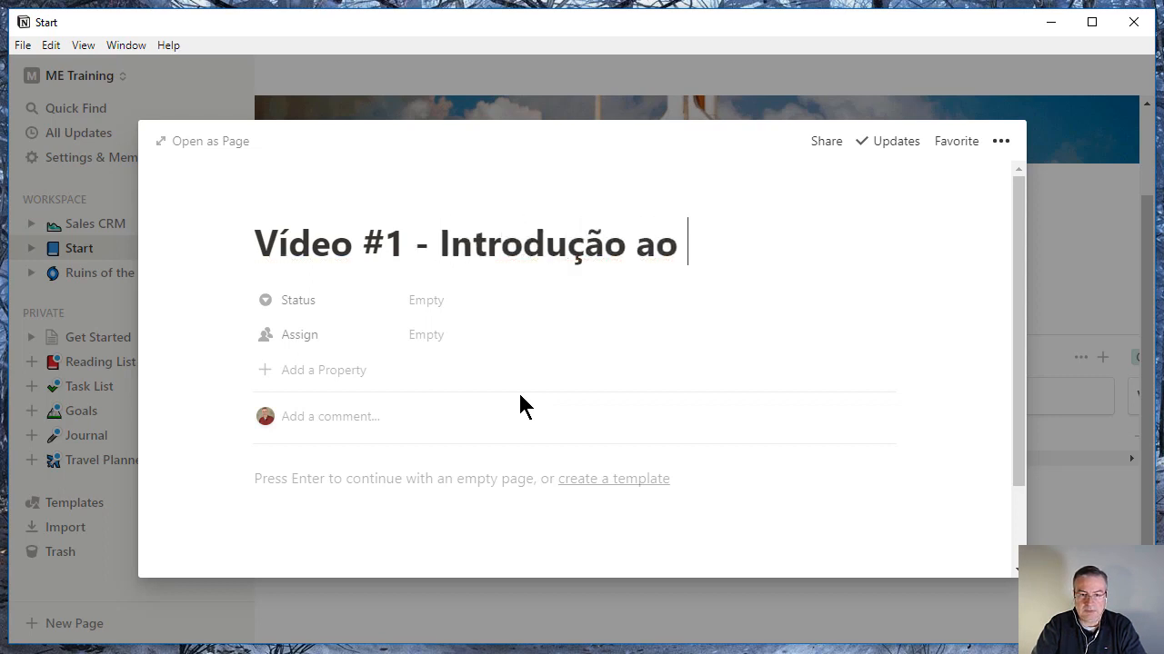
pyautogui.write('Notion')
pyautogui.press('Return')
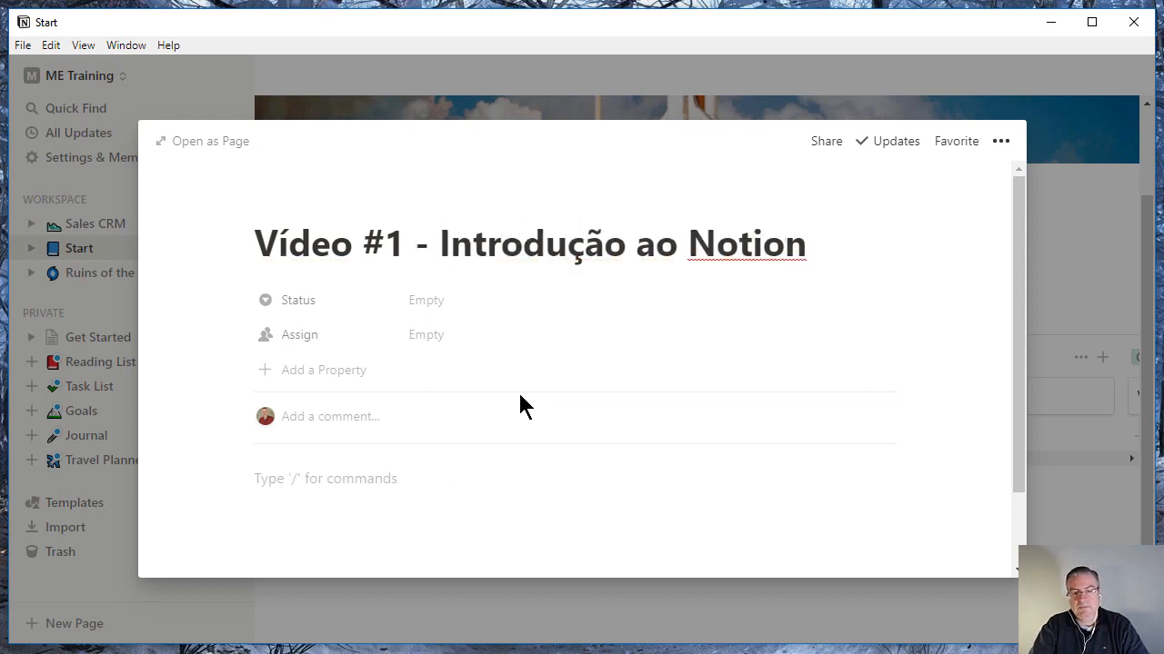
pyautogui.click(1056, 239)
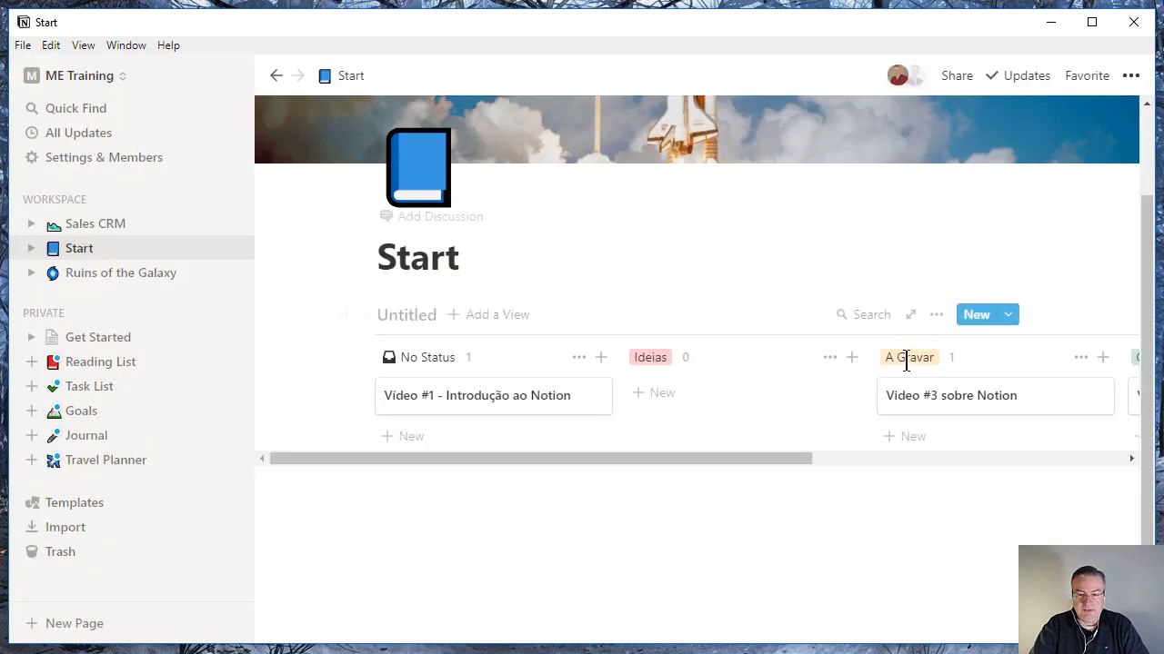
pyautogui.moveTo(554, 398); pyautogui.dragTo(765, 426)
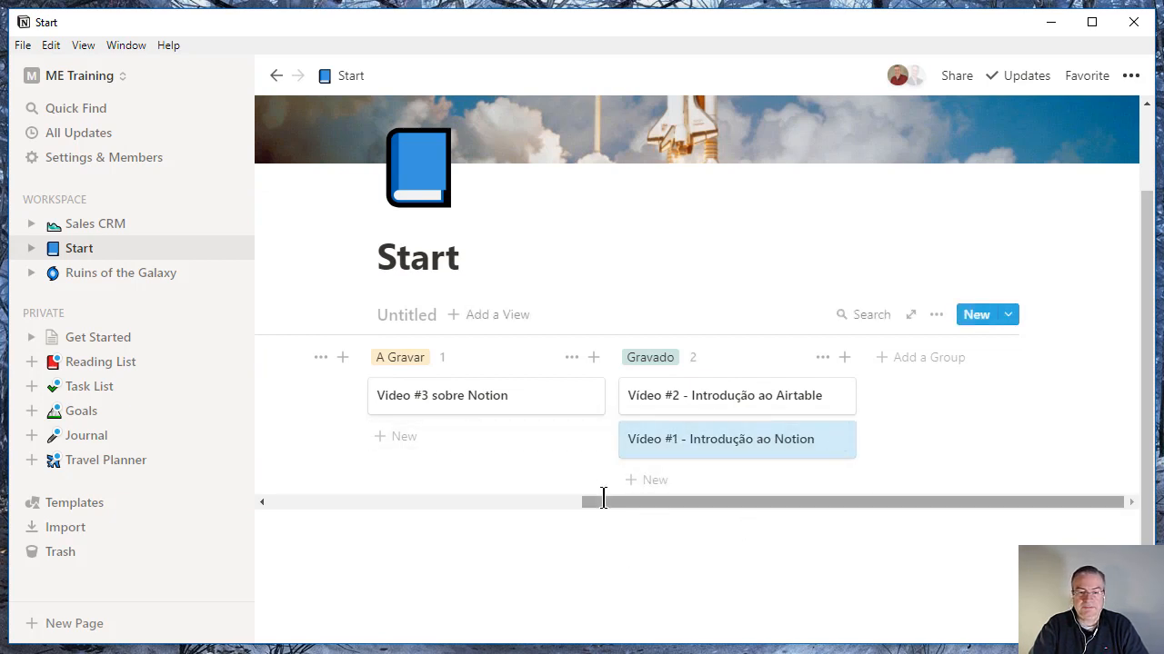
# - Name the untitled kanban database "Board Geral"
pyautogui.moveTo(621, 499); pyautogui.dragTo(309, 494)
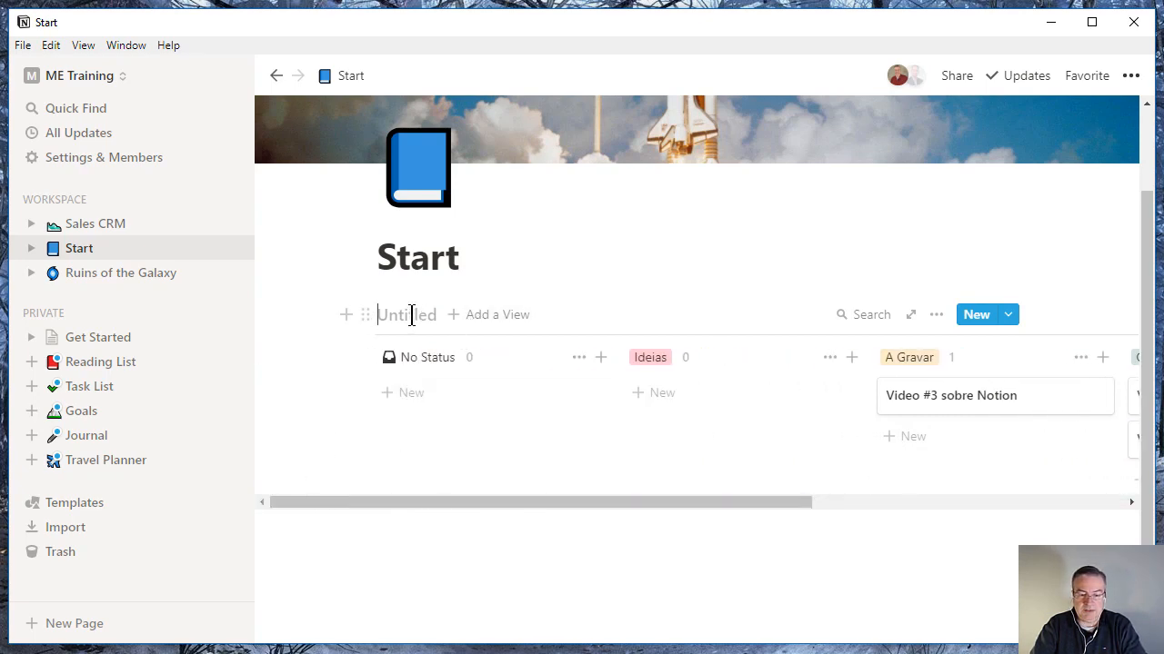
pyautogui.write('Bo')
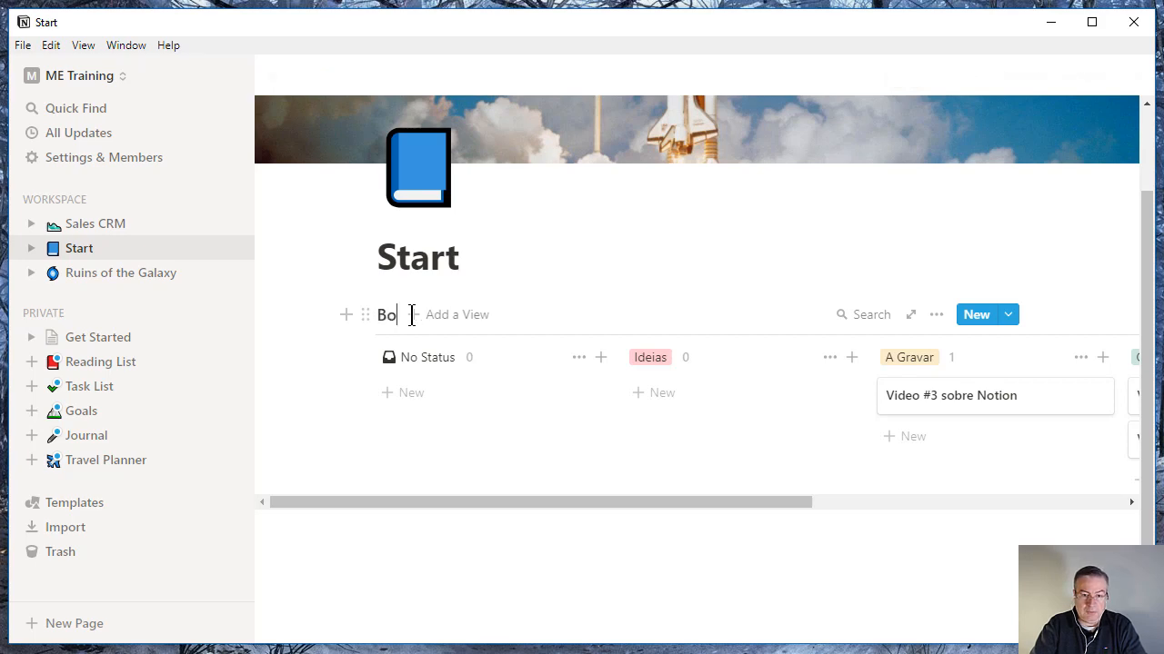
pyautogui.write('ard Geral')
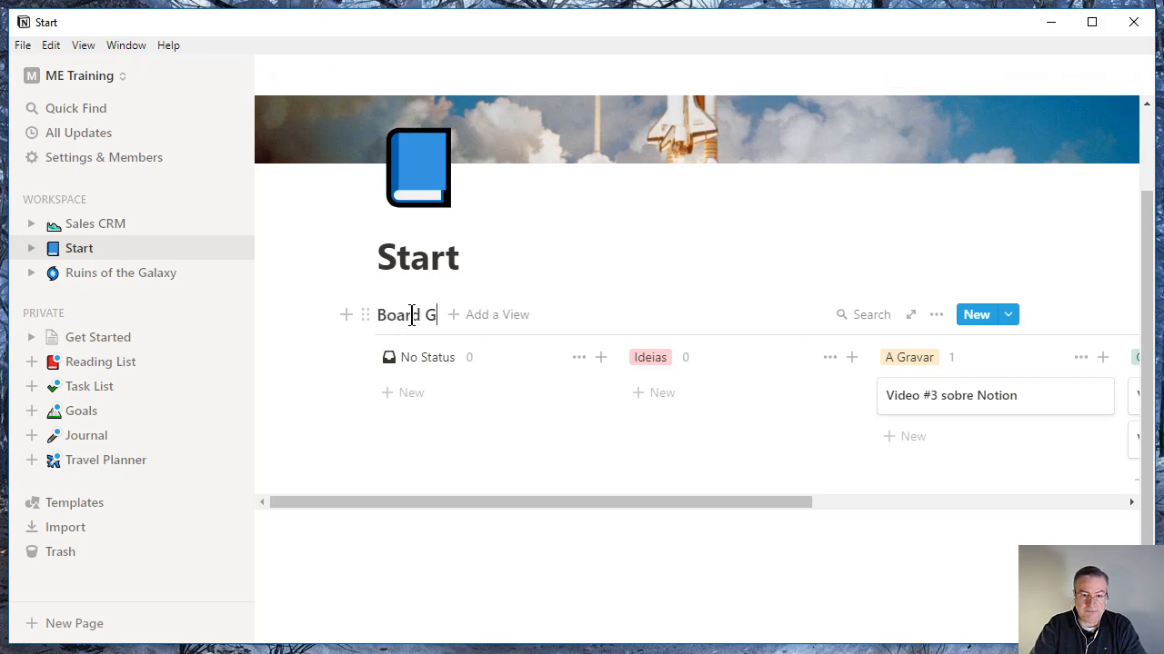
# - Add a Table view named "Tabela Geral" to the database
pyautogui.click(520, 320)
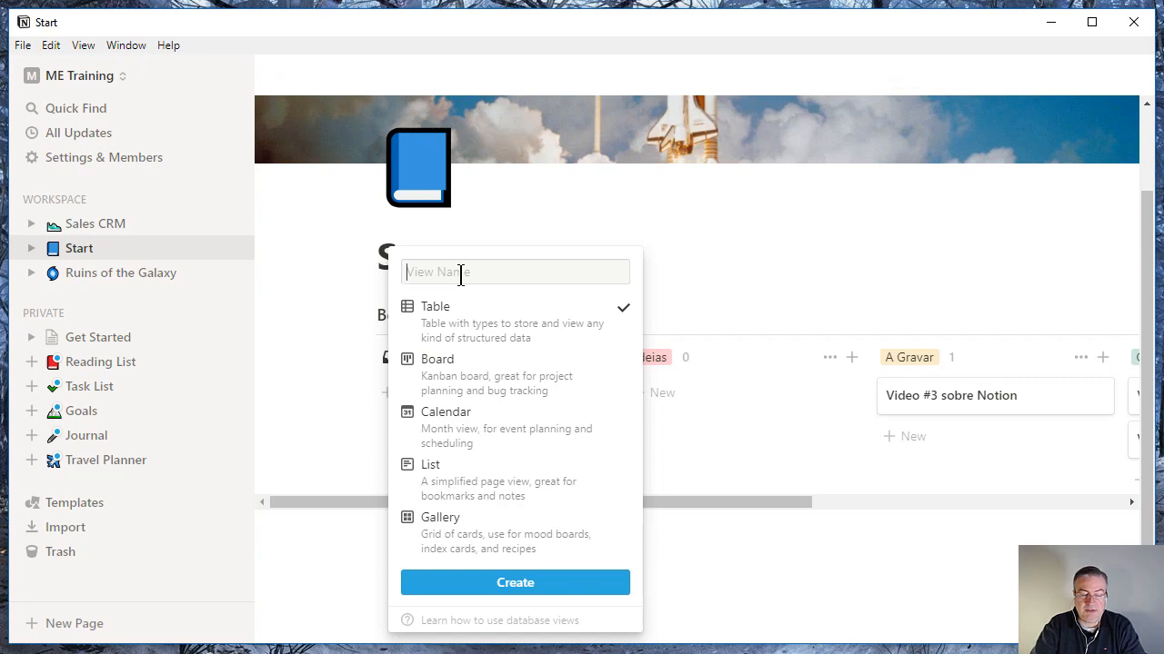
pyautogui.write('Tab')
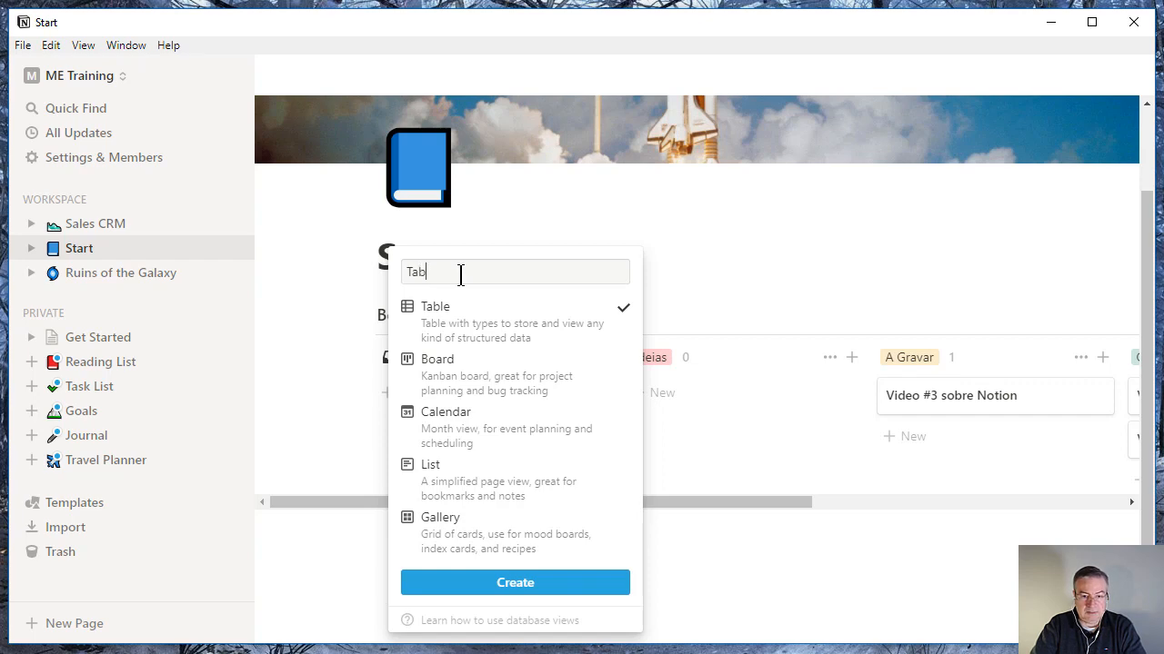
pyautogui.write('ale')
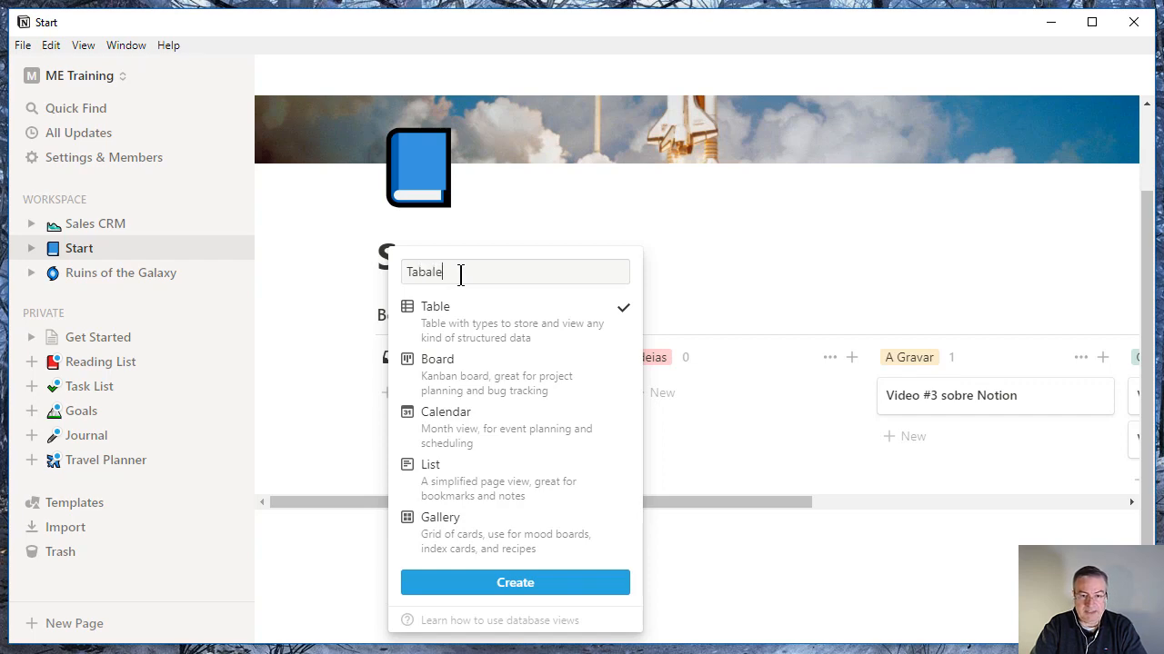
pyautogui.press('BackSpace')
pyautogui.press('BackSpace')
pyautogui.press('BackSpace')
pyautogui.write('ela')
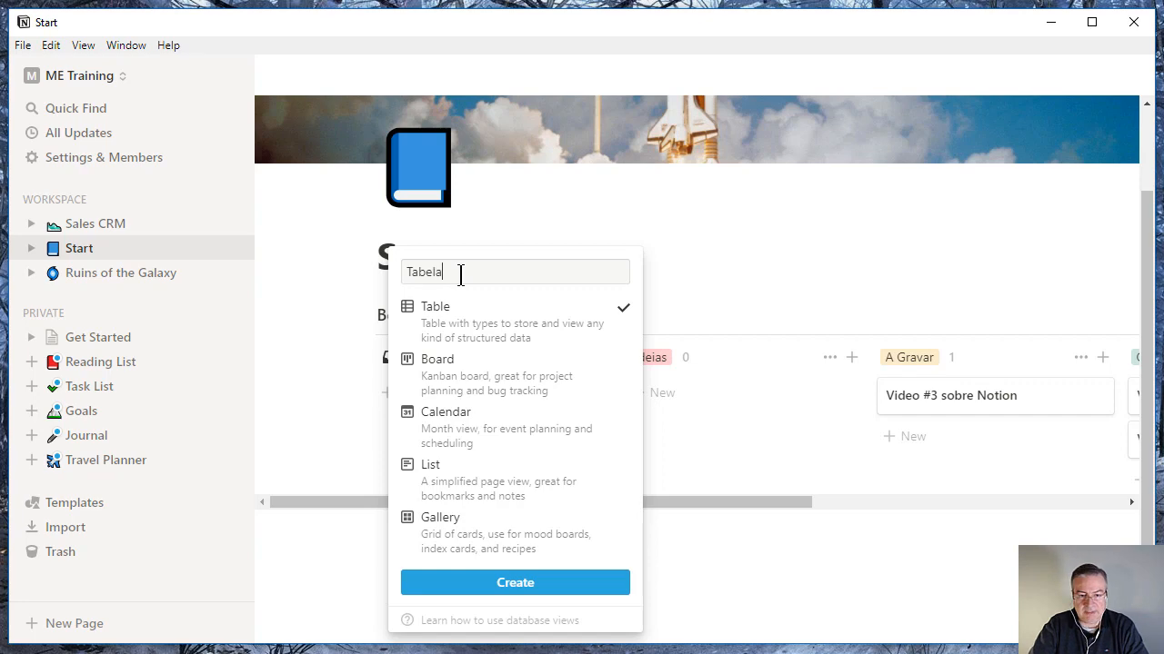
pyautogui.write(' Geral')
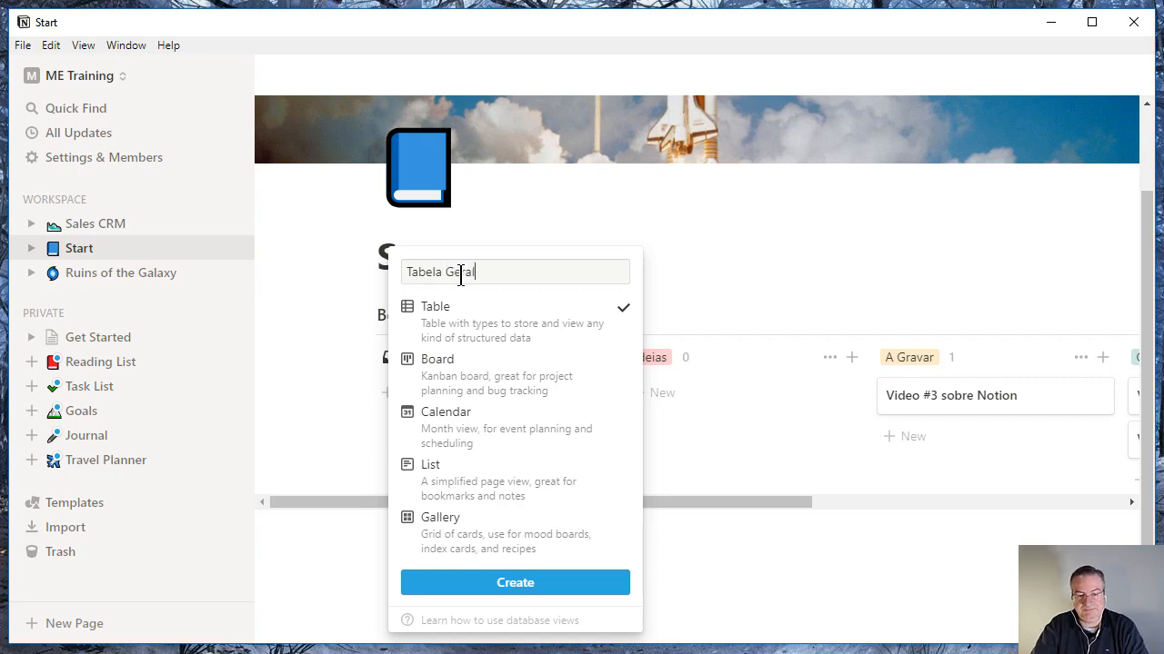
pyautogui.click(533, 582)
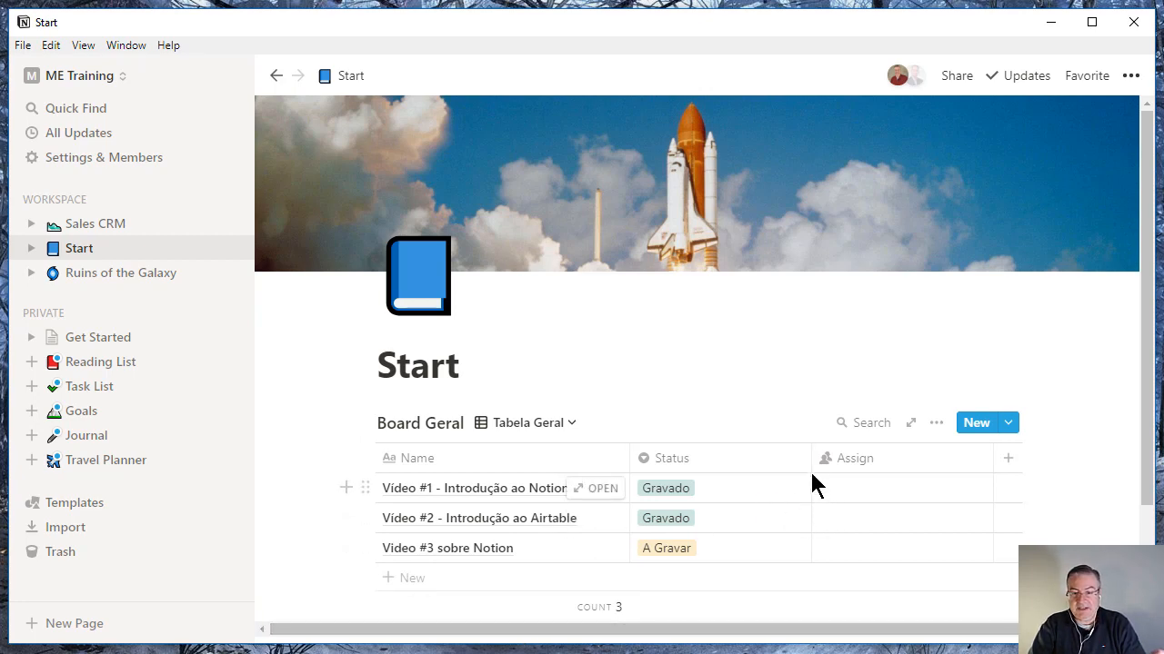
# - Add a Select property named "Assunto" to the table and place its column between Status and Assign
pyautogui.click(1013, 463)
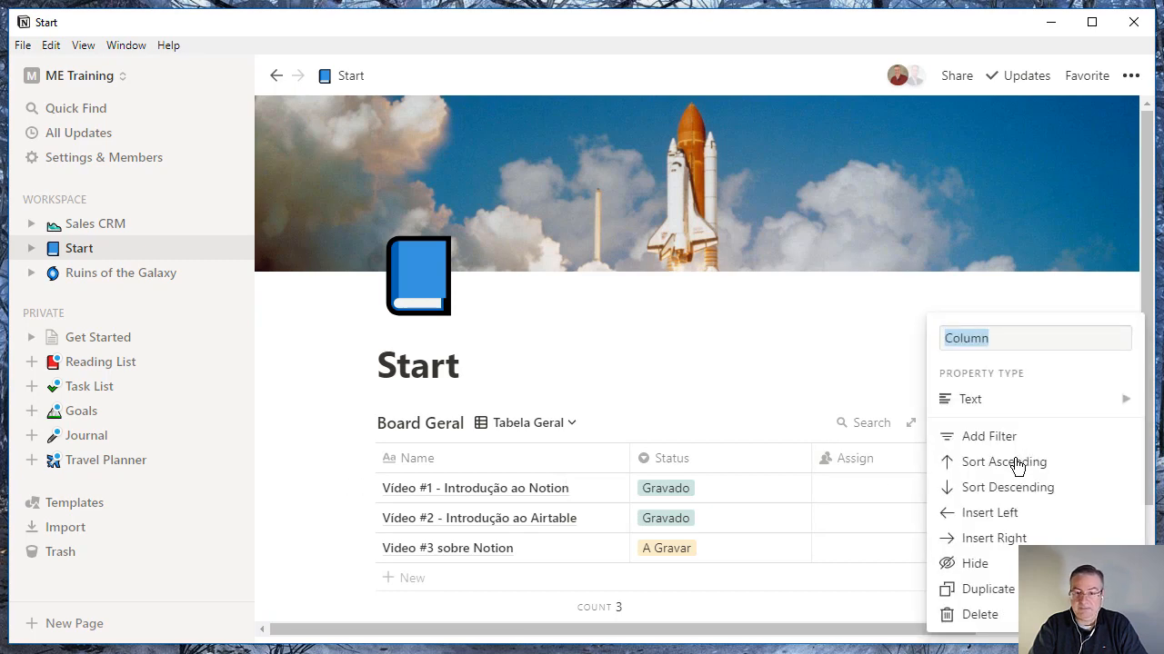
pyautogui.moveTo(1062, 409)
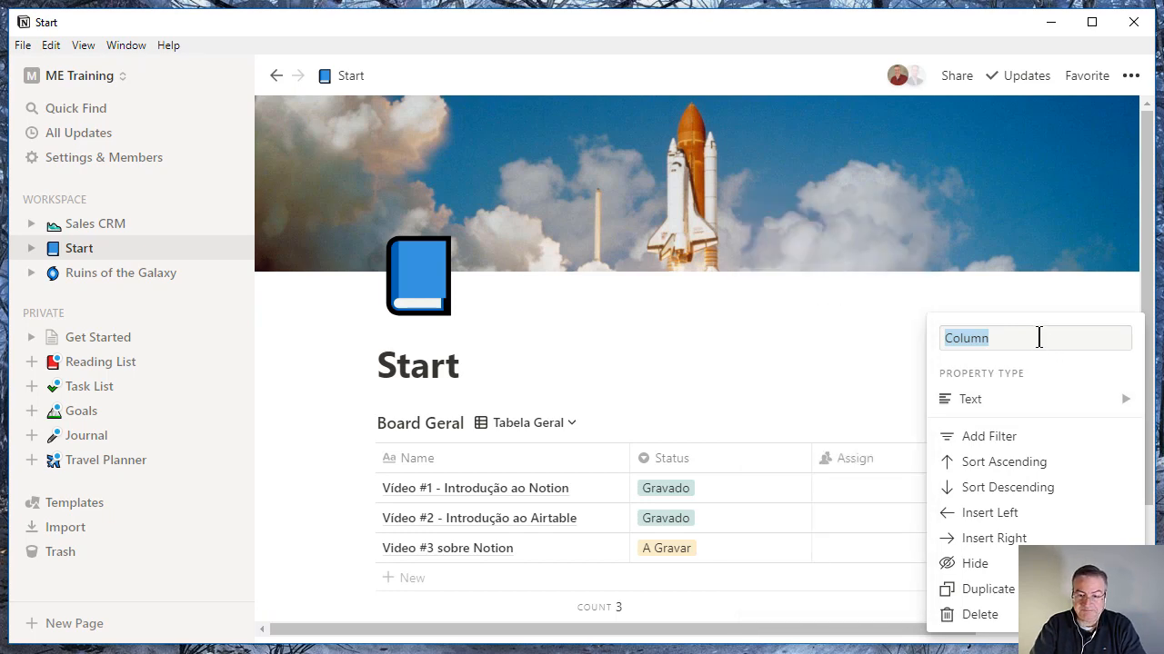
pyautogui.write('A')
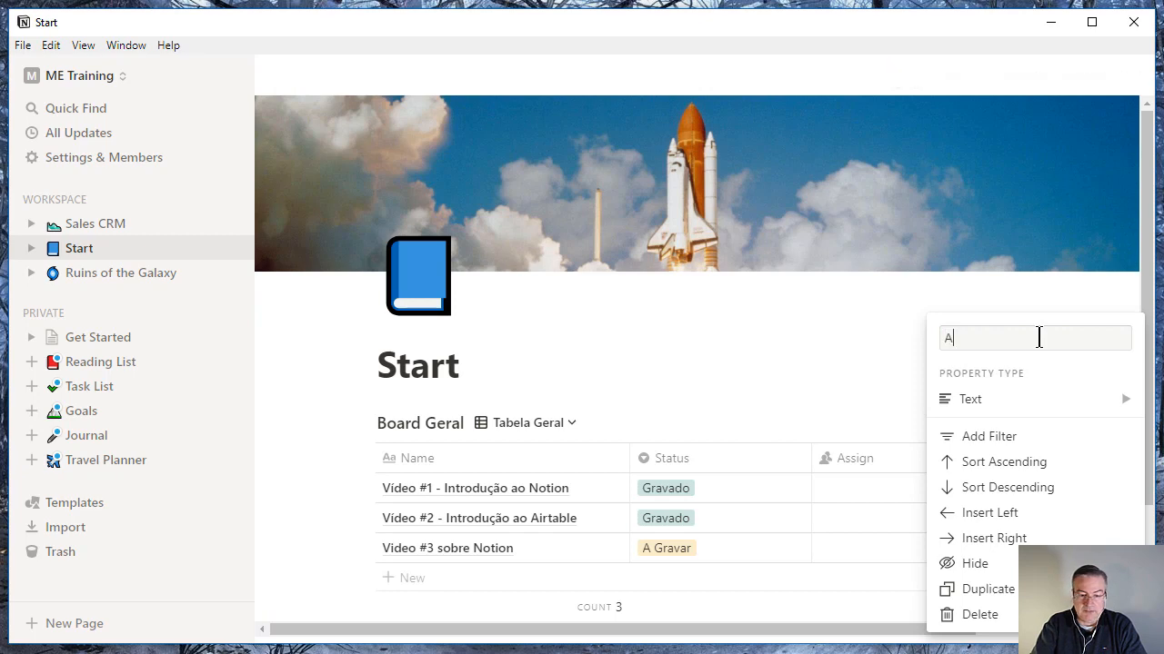
pyautogui.write('ssunto')
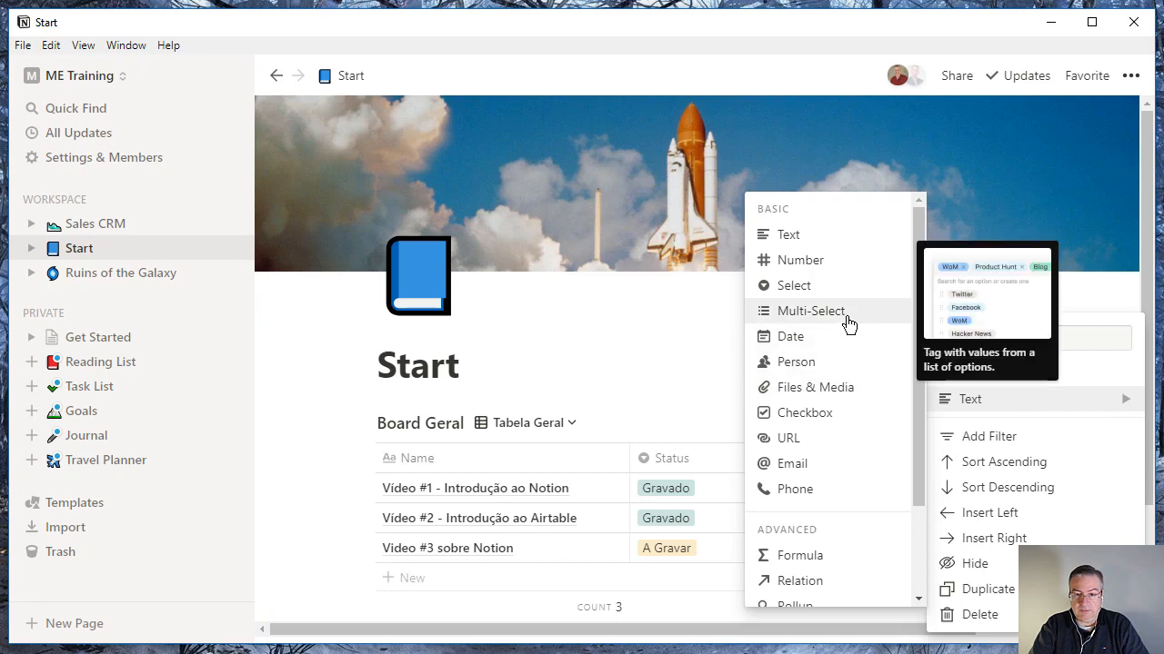
pyautogui.click(836, 289)
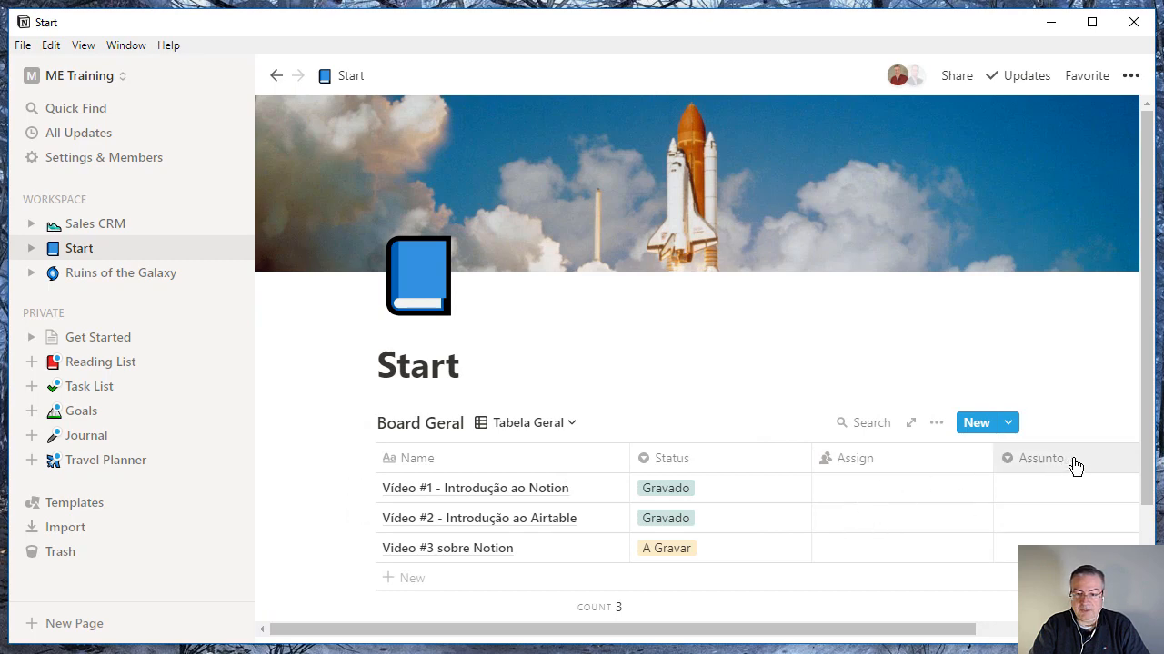
pyautogui.moveTo(1067, 467); pyautogui.dragTo(896, 475)
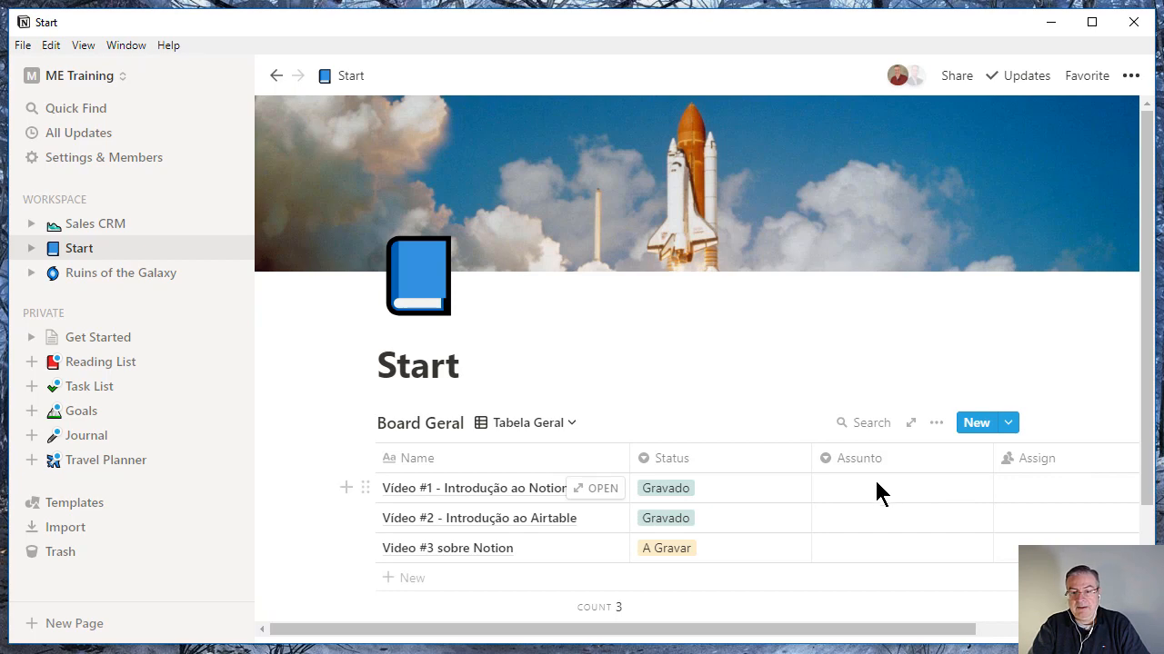
# - Create the option "Notion" as the Assunto of the Vídeo #1 row
pyautogui.click(876, 485)
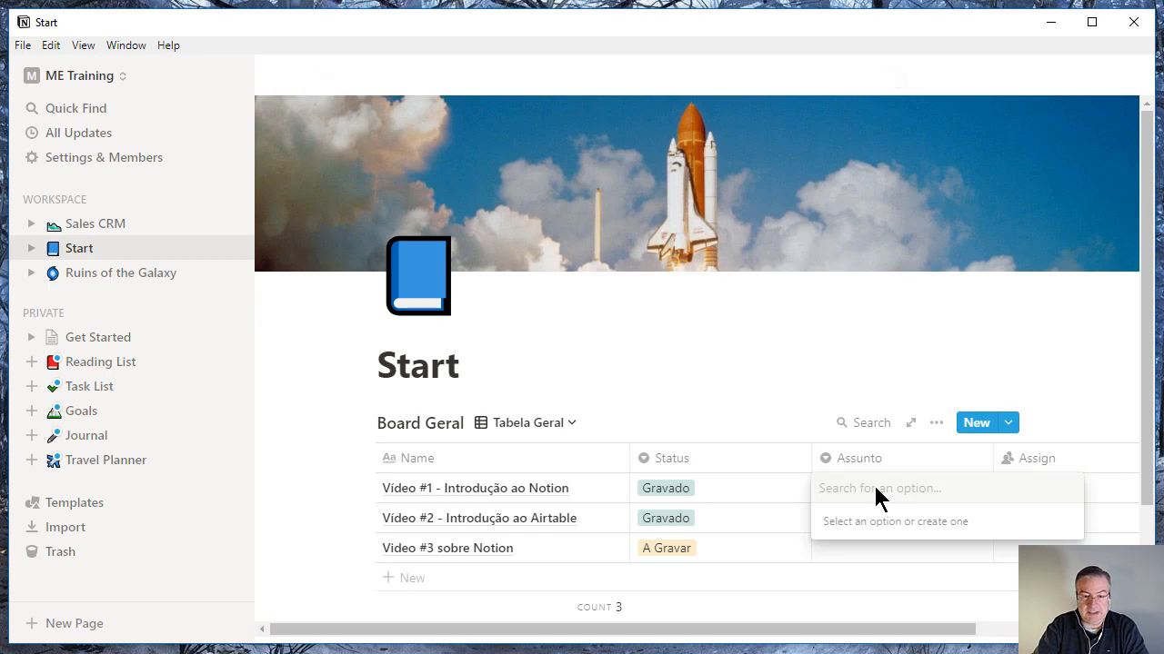
pyautogui.write('Notion')
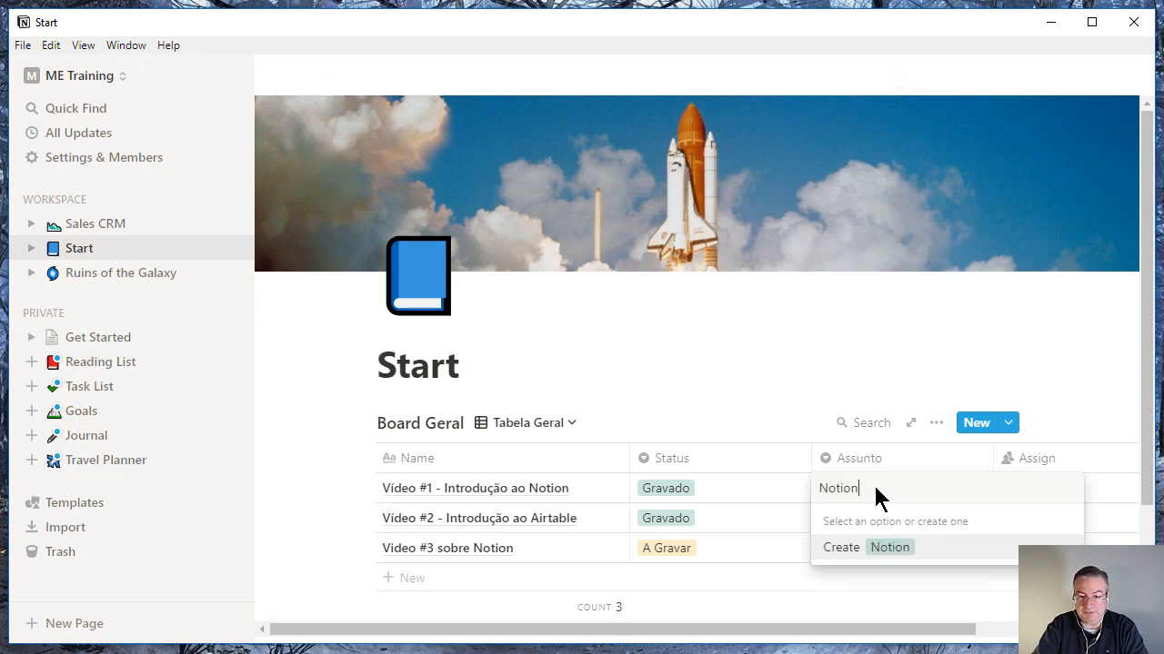
pyautogui.click(846, 556)
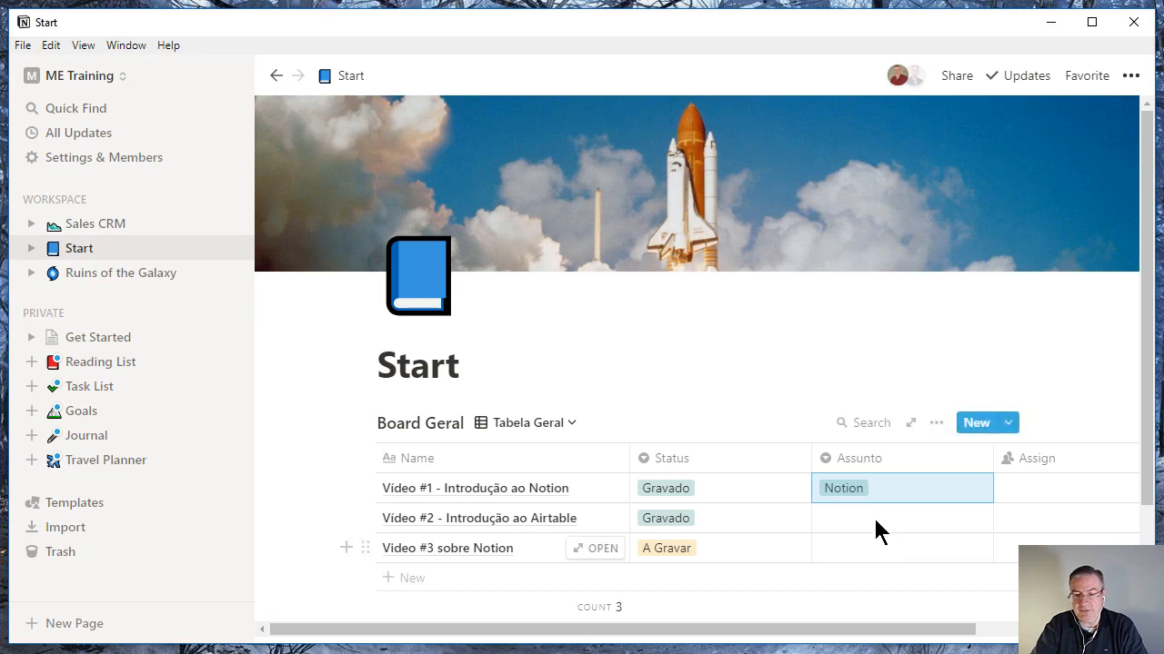
# - Create the option "Airtable" as the Assunto of the Vídeo #2 row and set the Video #3 row's Assunto to Notion
pyautogui.click(854, 523)
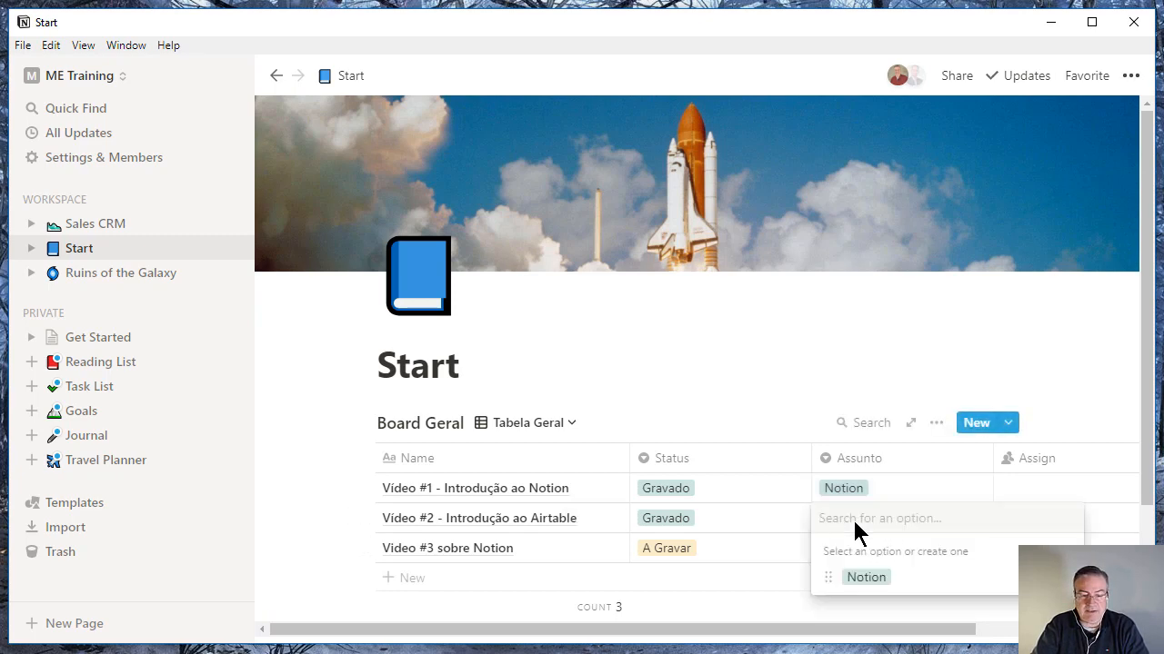
pyautogui.write('Airtable')
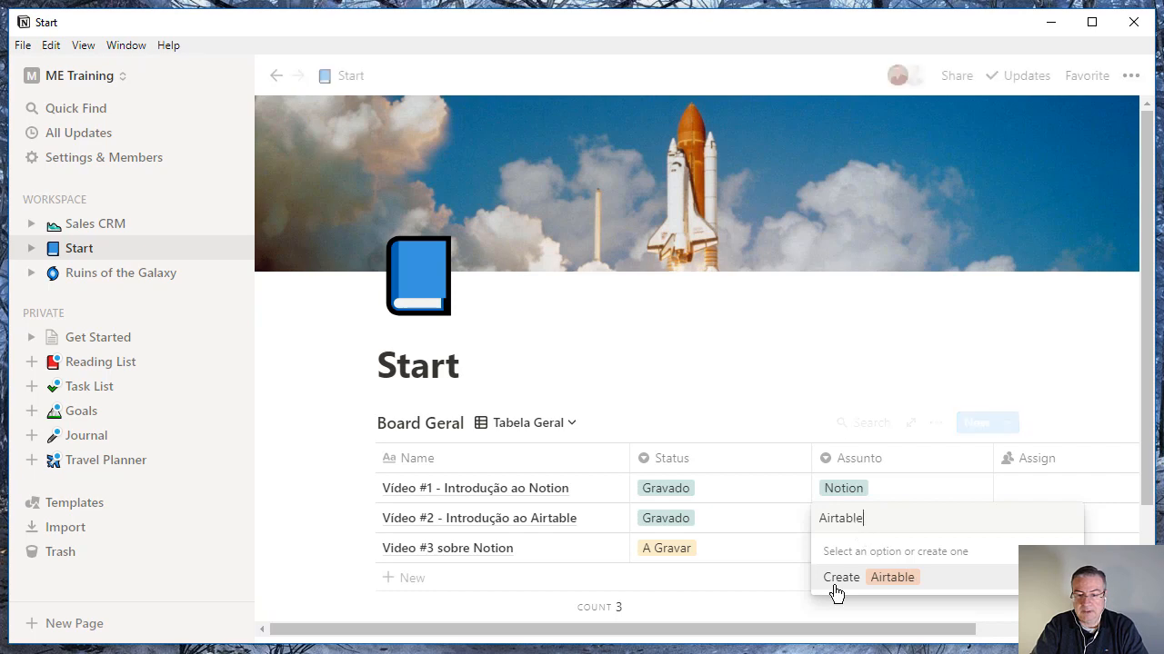
pyautogui.click(836, 587)
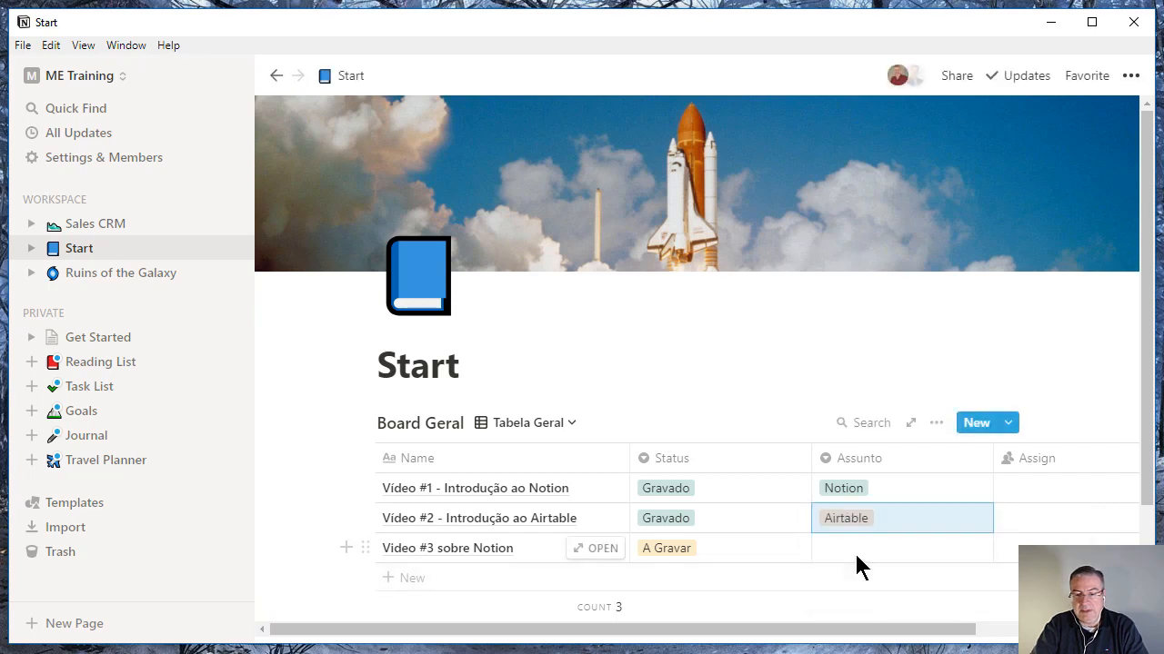
pyautogui.click(856, 556)
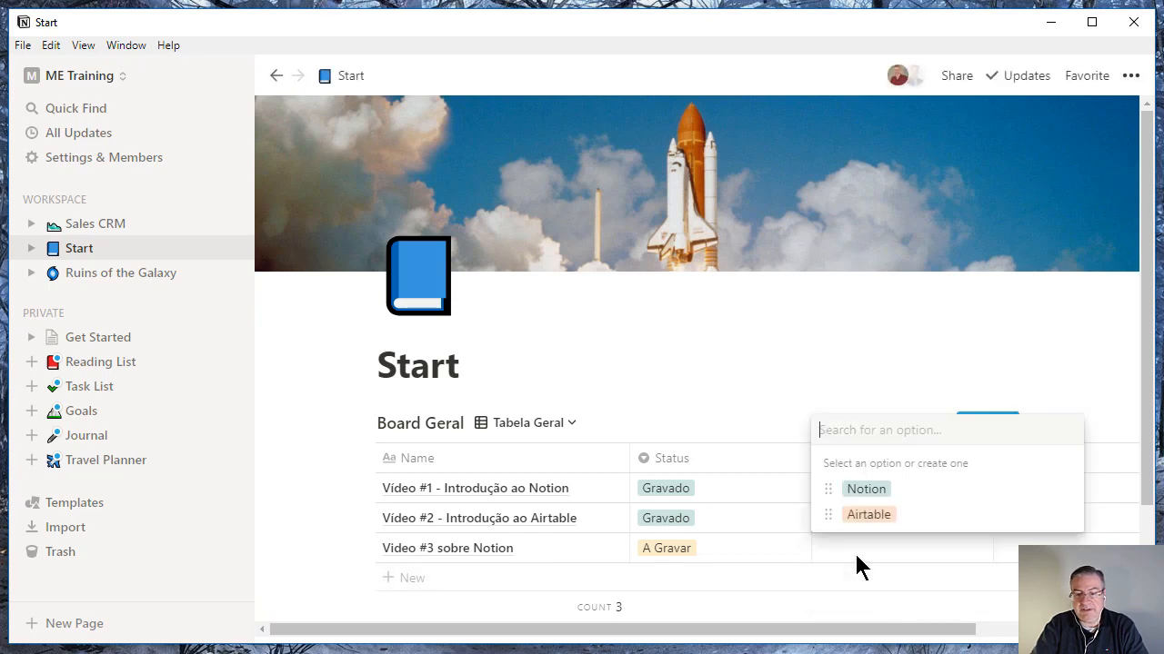
pyautogui.click(870, 497)
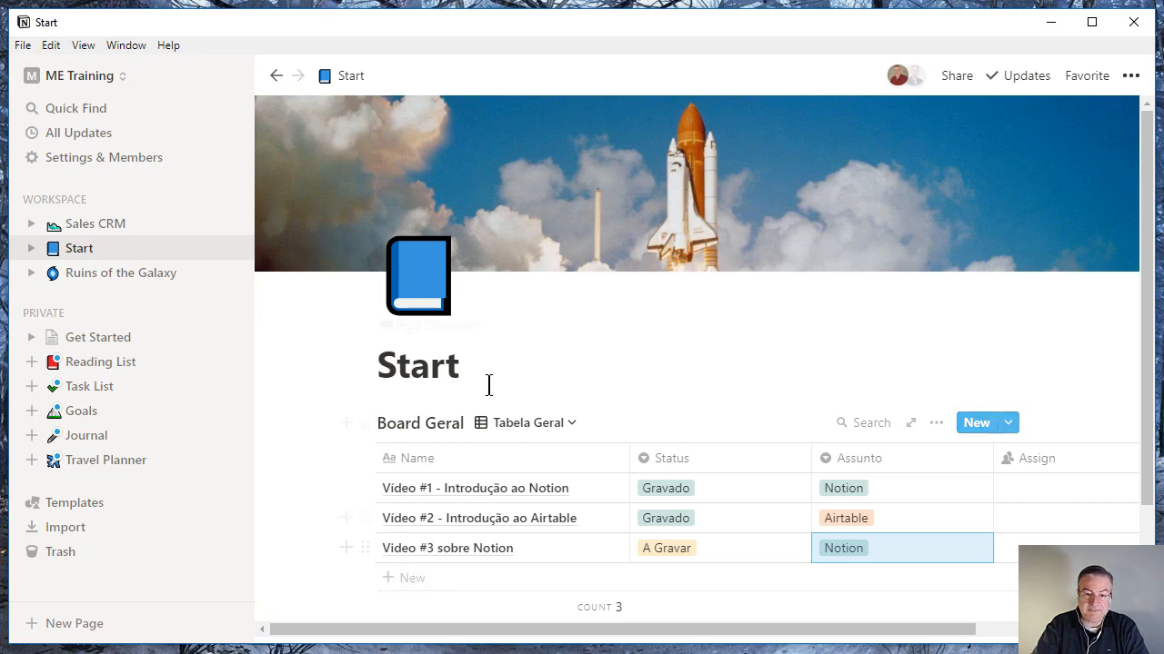
# - Switch the Board Geral database to Board View to look at the kanban columns
pyautogui.click(509, 426)
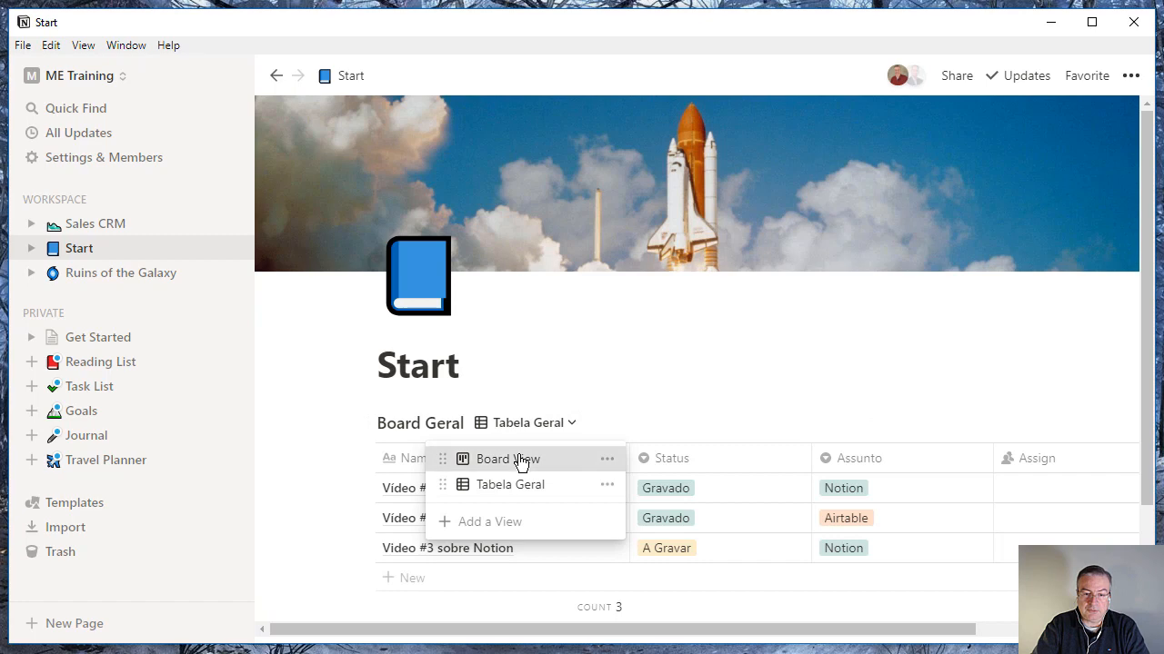
pyautogui.click(519, 460)
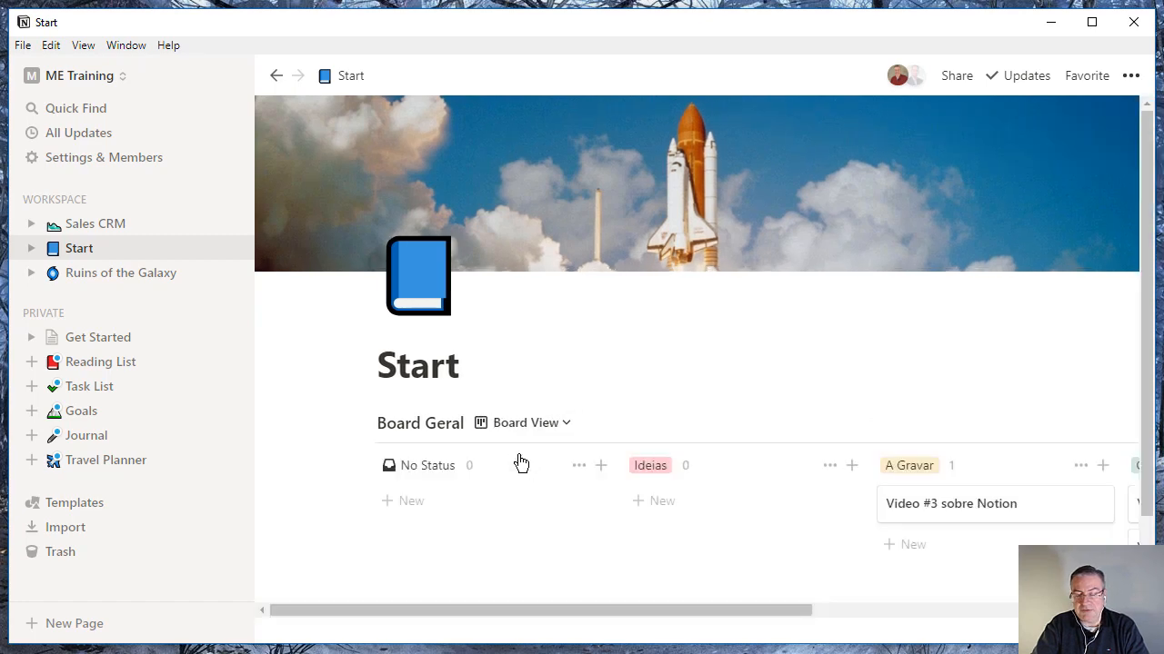
pyautogui.moveTo(585, 609)
pyautogui.mouseDown()
pyautogui.moveTo(769, 631)
pyautogui.moveTo(589, 627)
pyautogui.mouseUp()
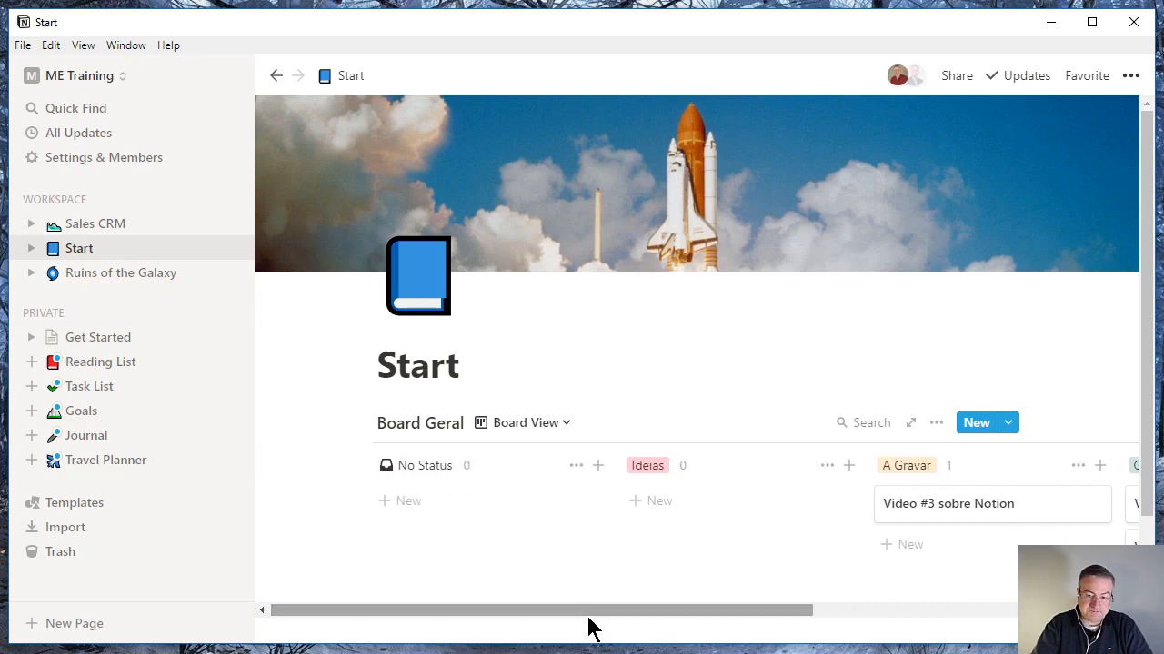
# - Duplicate the Tabela Geral view of the Board Geral database
pyautogui.click(560, 429)
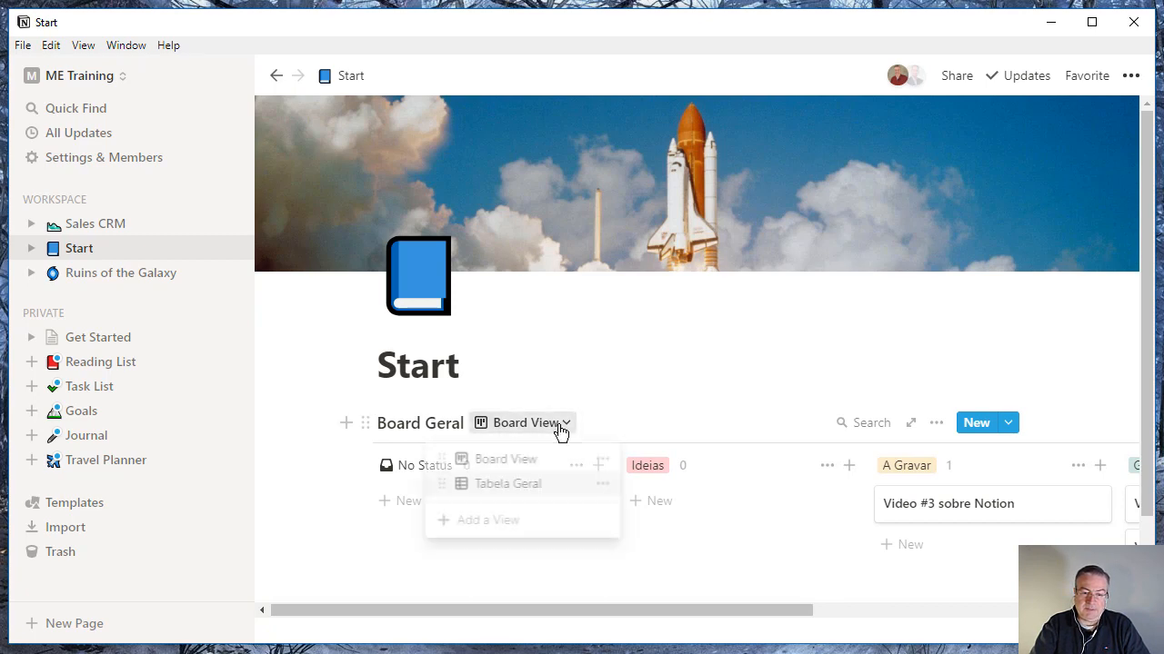
pyautogui.click(606, 489)
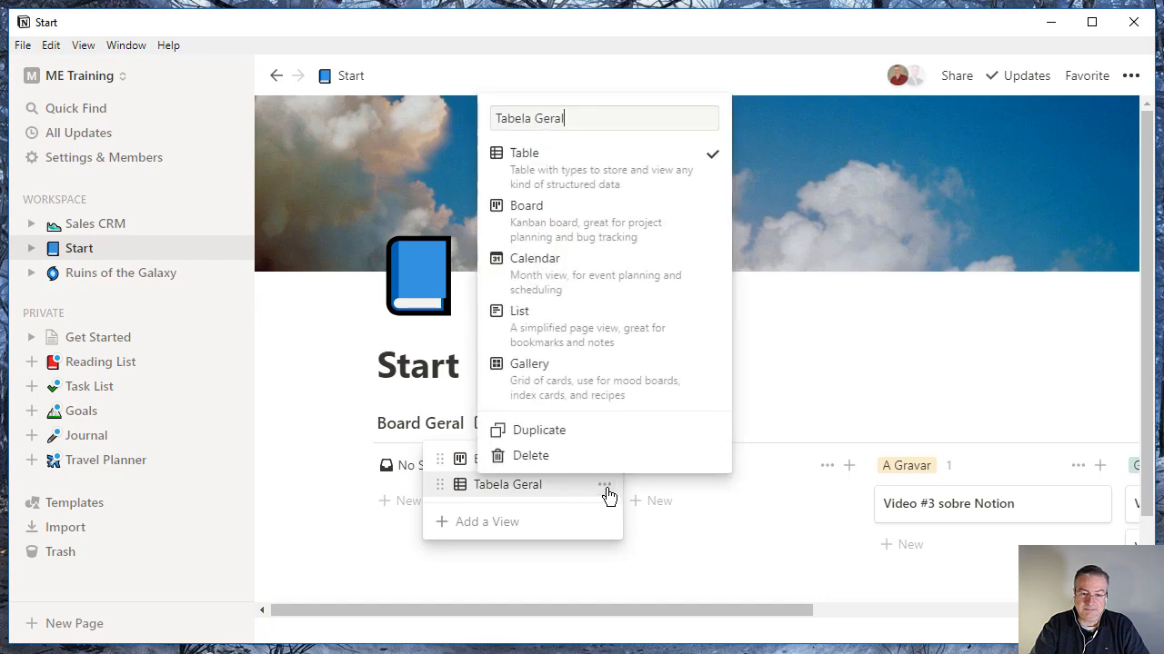
pyautogui.click(572, 440)
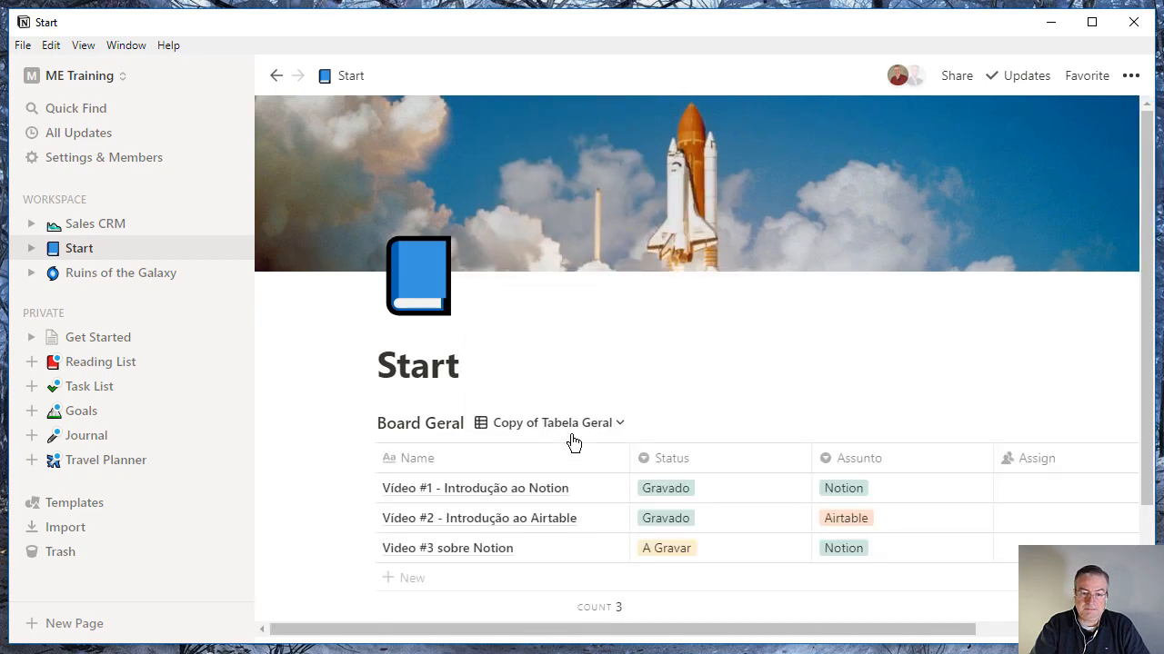
# - Rename the duplicated table view as "Notion"
pyautogui.click(619, 428)
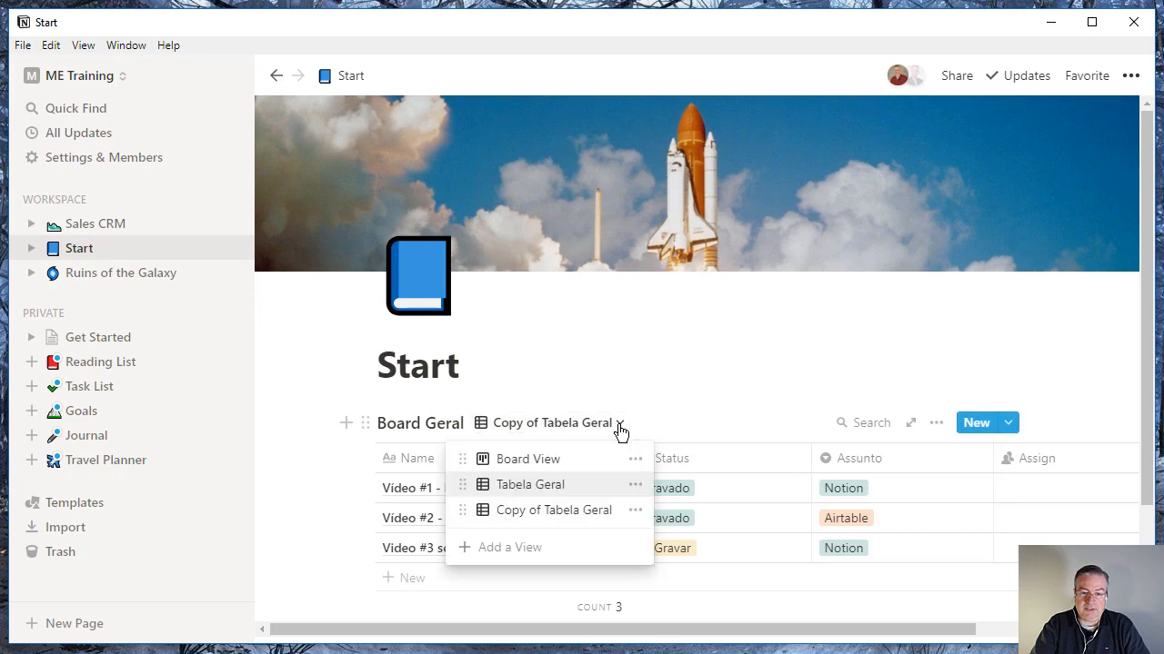
pyautogui.click(636, 510)
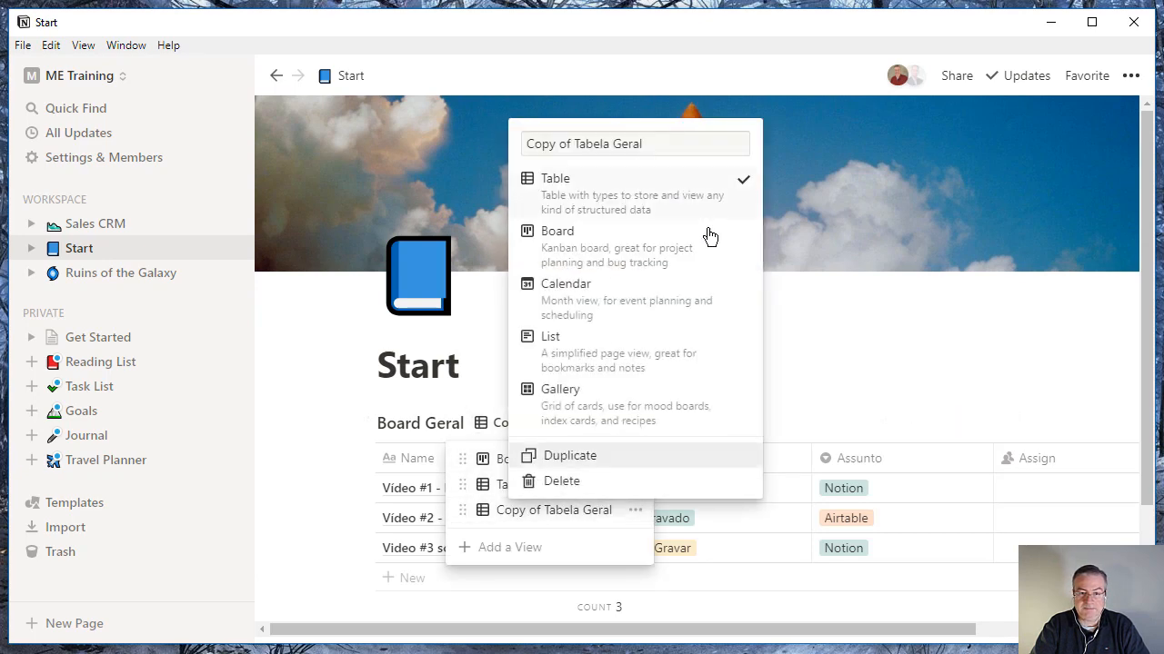
pyautogui.moveTo(573, 143); pyautogui.dragTo(486, 167)
pyautogui.press('BackSpace')
pyautogui.press('End')
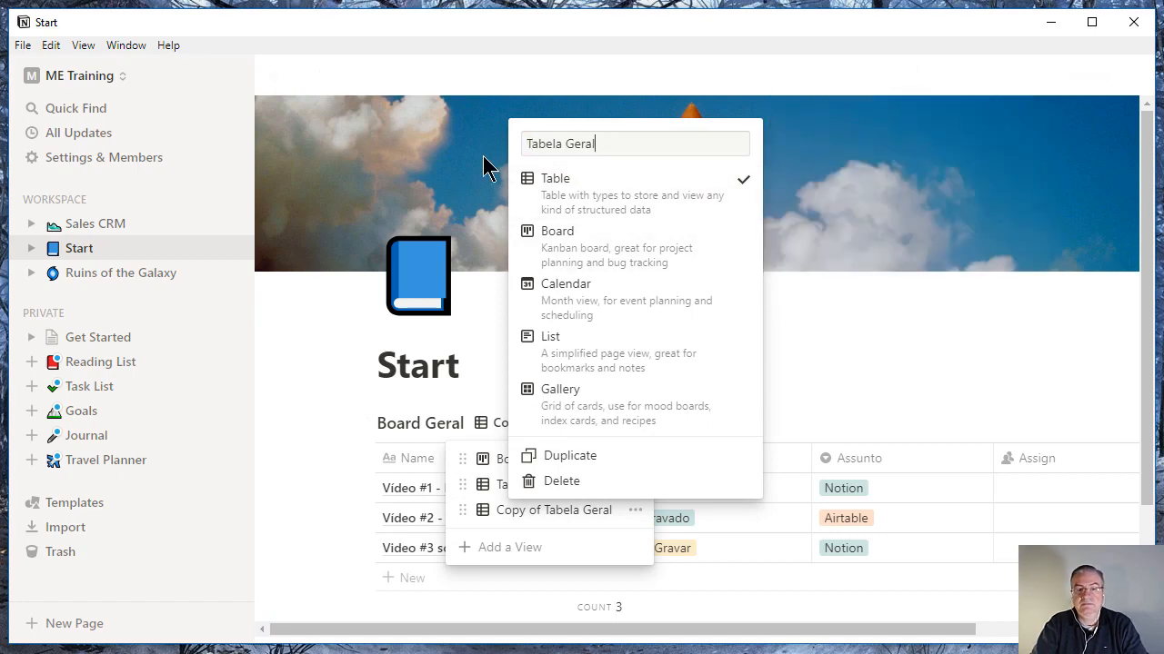
pyautogui.press('BackSpace')
pyautogui.press('BackSpace')
pyautogui.write('com')
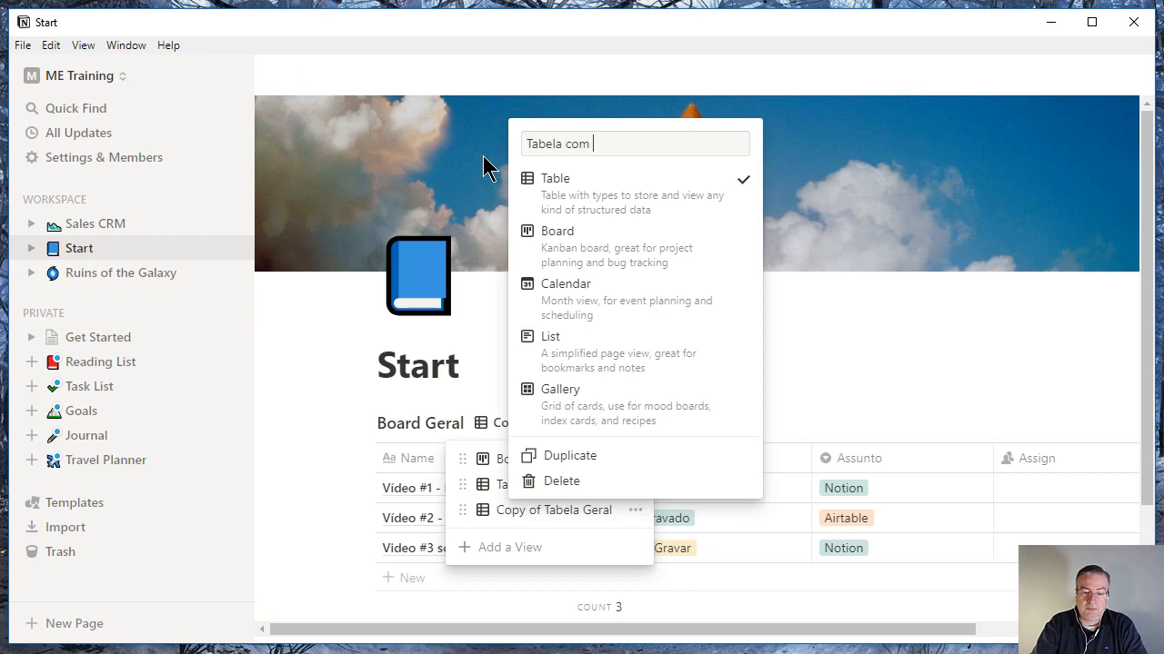
pyautogui.write(' video')
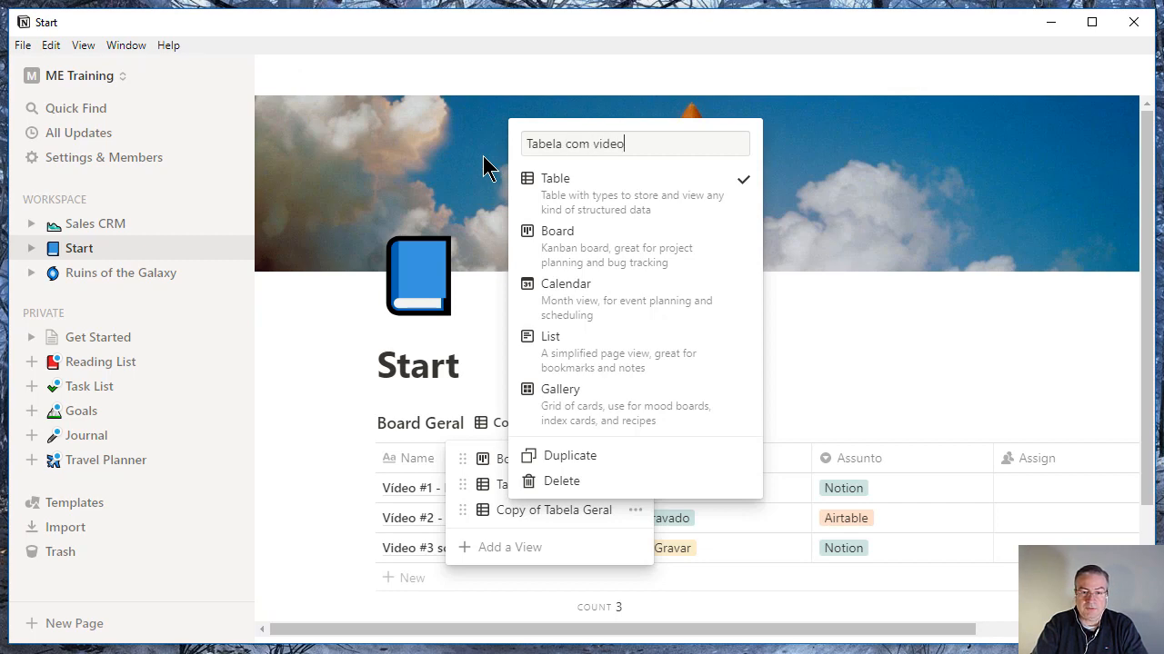
pyautogui.write('s so')
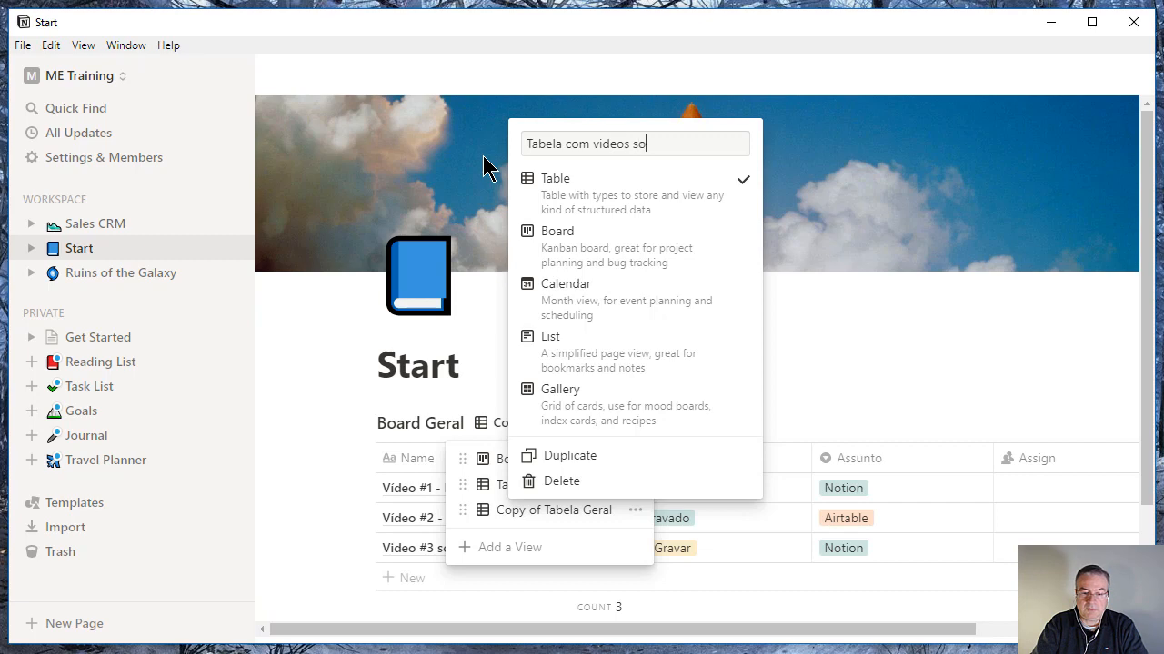
pyautogui.press('BackSpace')
pyautogui.press('BackSpace')
pyautogui.press('BackSpace')
pyautogui.press('BackSpace')
pyautogui.press('BackSpace')
pyautogui.press('BackSpace')
pyautogui.press('BackSpace')
pyautogui.press('BackSpace')
pyautogui.press('BackSpace')
pyautogui.press('BackSpace')
pyautogui.press('BackSpace')
pyautogui.press('BackSpace')
pyautogui.press('BackSpace')
pyautogui.press('BackSpace')
pyautogui.press('BackSpace')
pyautogui.press('BackSpace')
pyautogui.press('BackSpace')
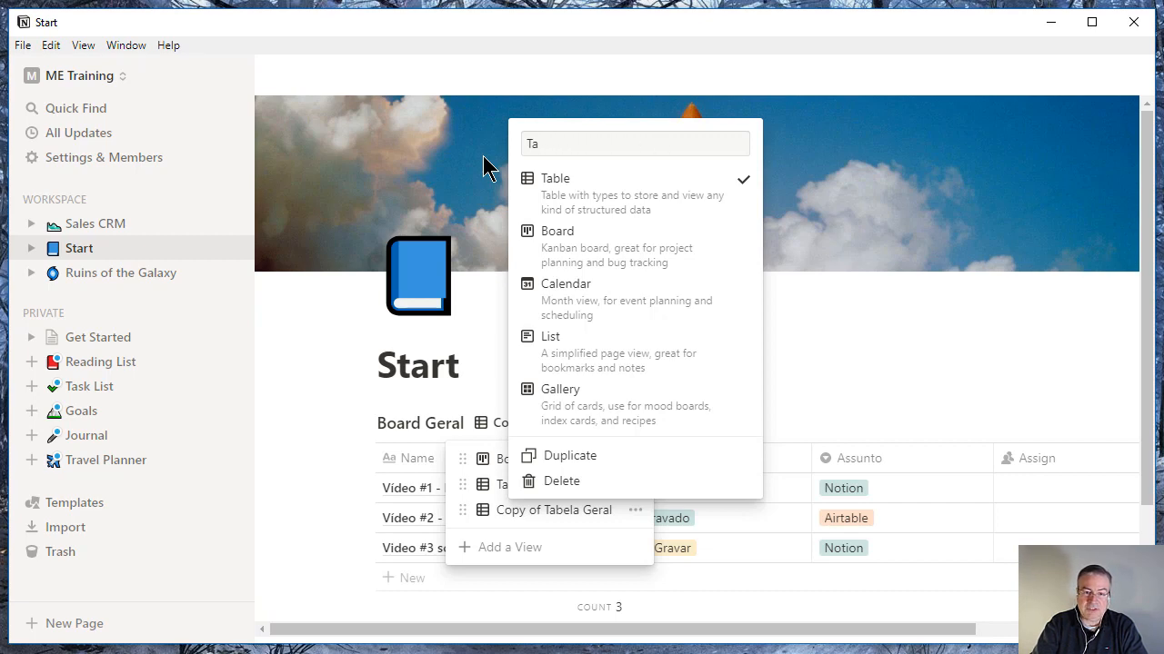
pyautogui.write('Notion')
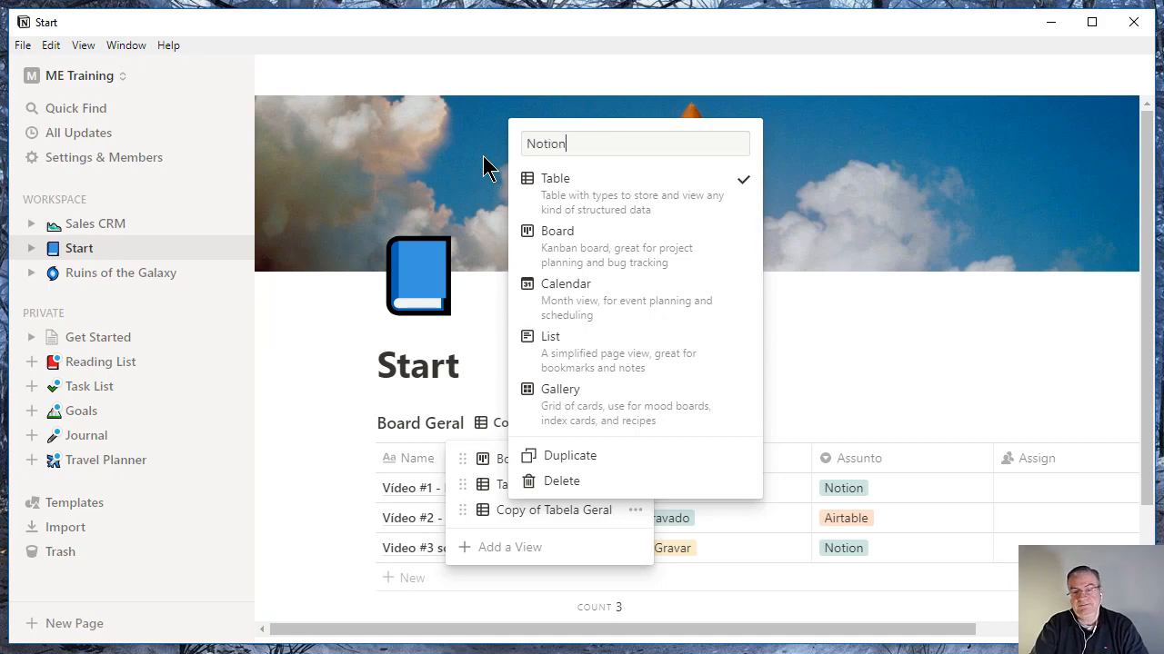
pyautogui.moveTo(718, 216)
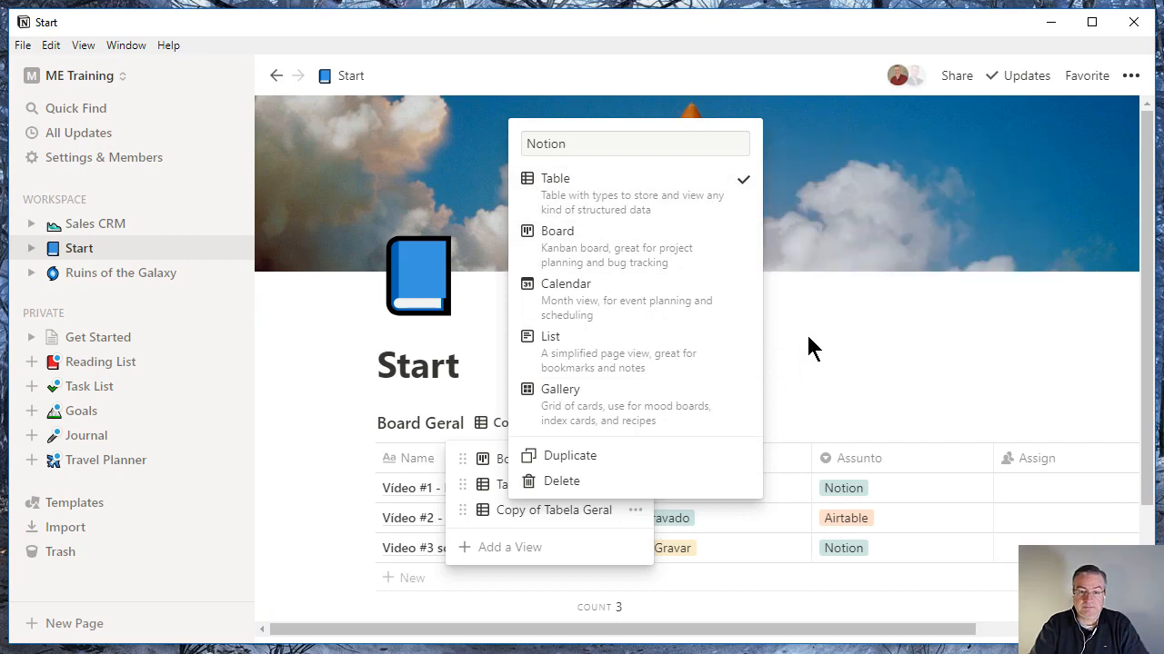
pyautogui.click(807, 338)
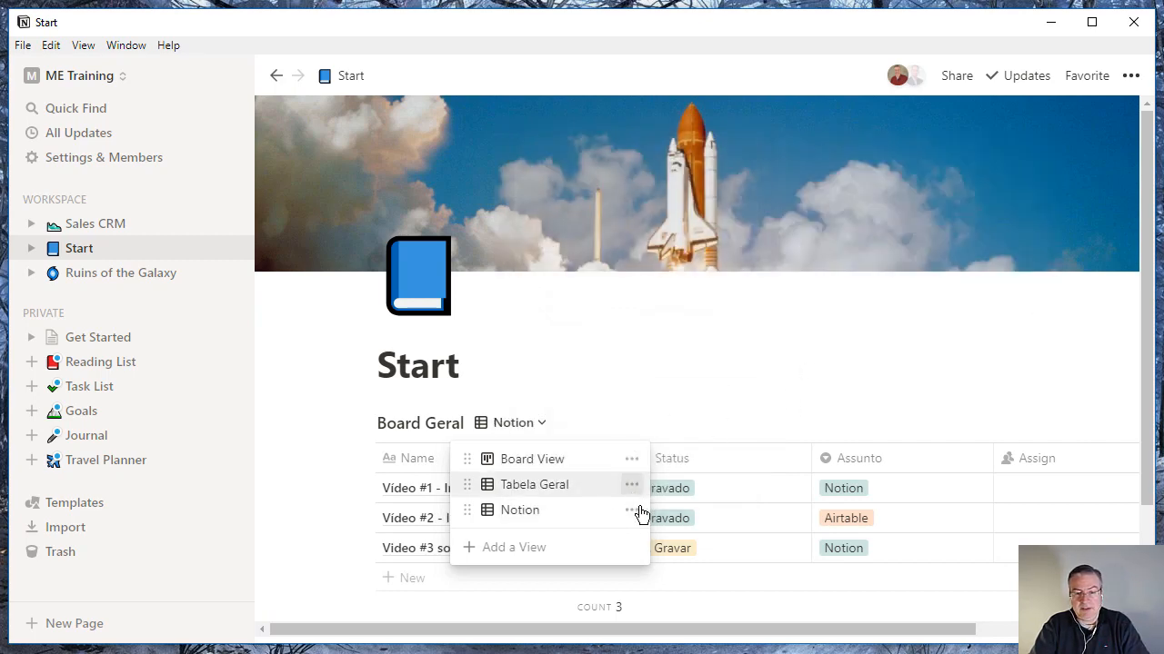
pyautogui.click(743, 358)
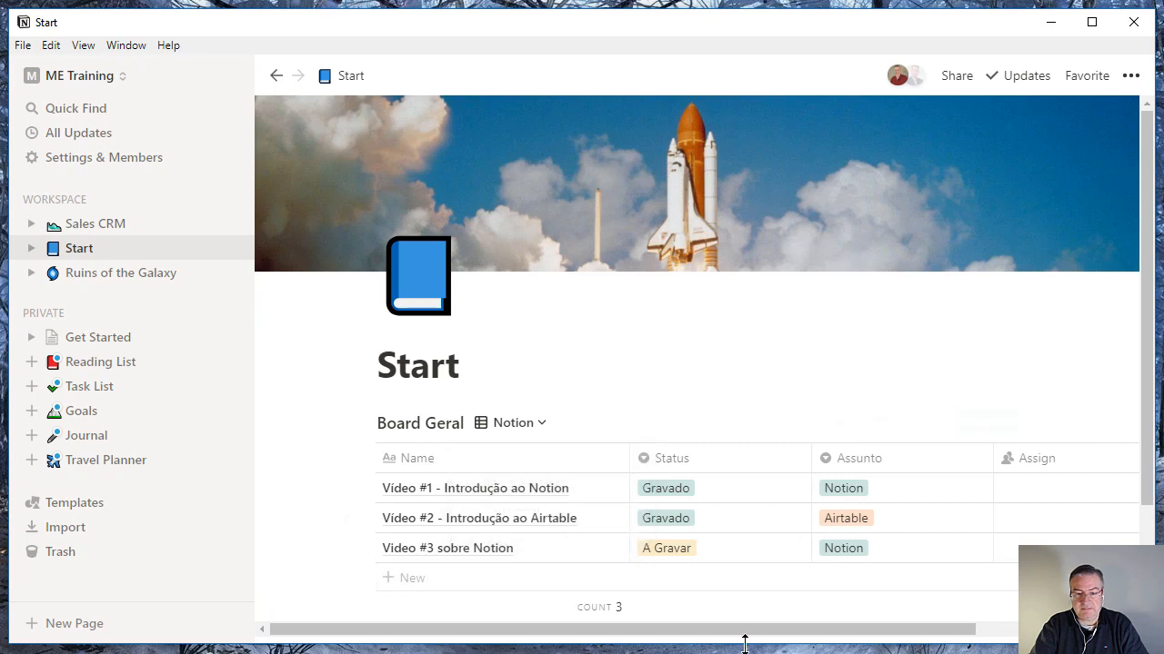
# - Add a filter to the Notion view that shows only rows whose Assunto is Notion
pyautogui.moveTo(887, 634); pyautogui.dragTo(898, 633)
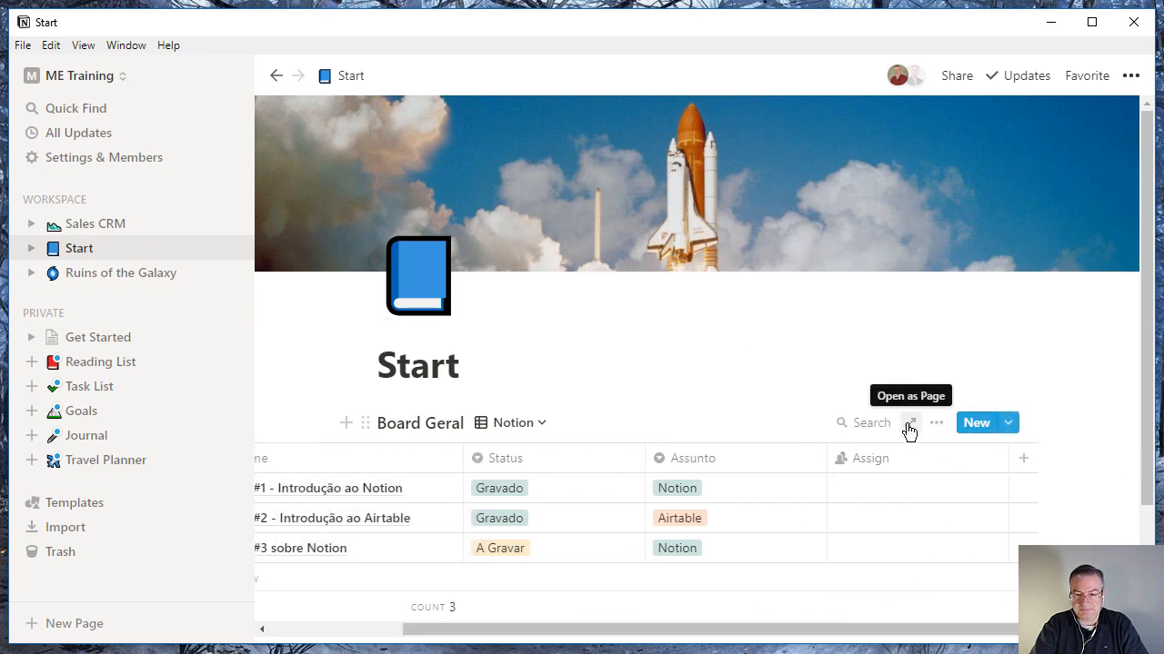
pyautogui.click(936, 425)
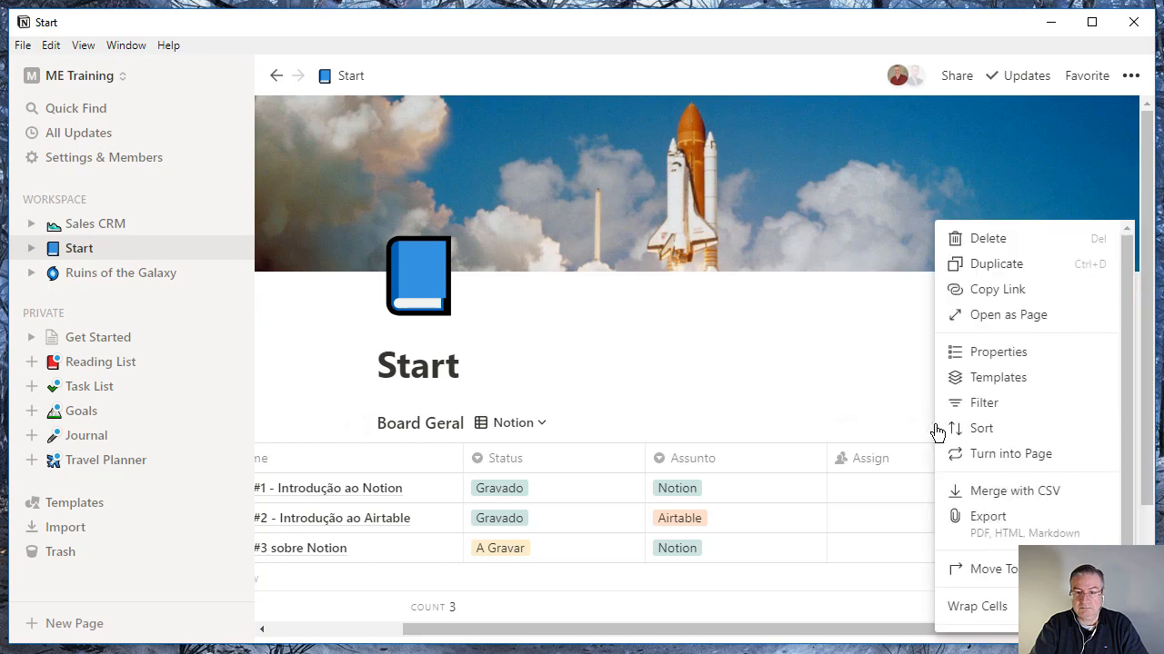
pyautogui.click(997, 407)
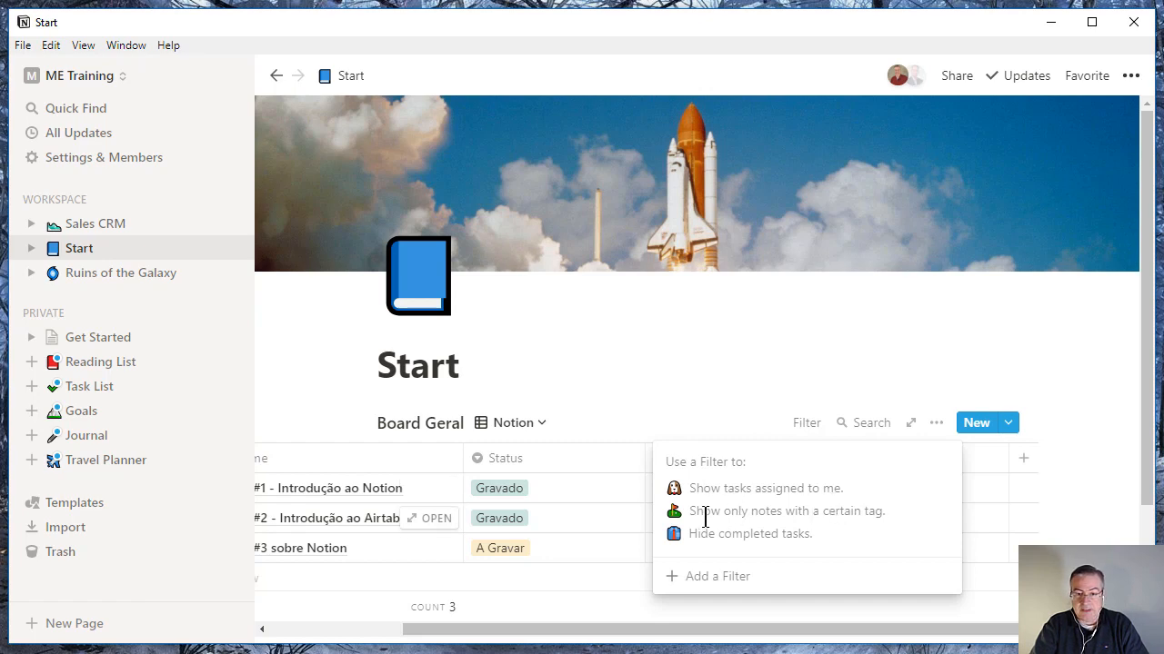
pyautogui.click(694, 576)
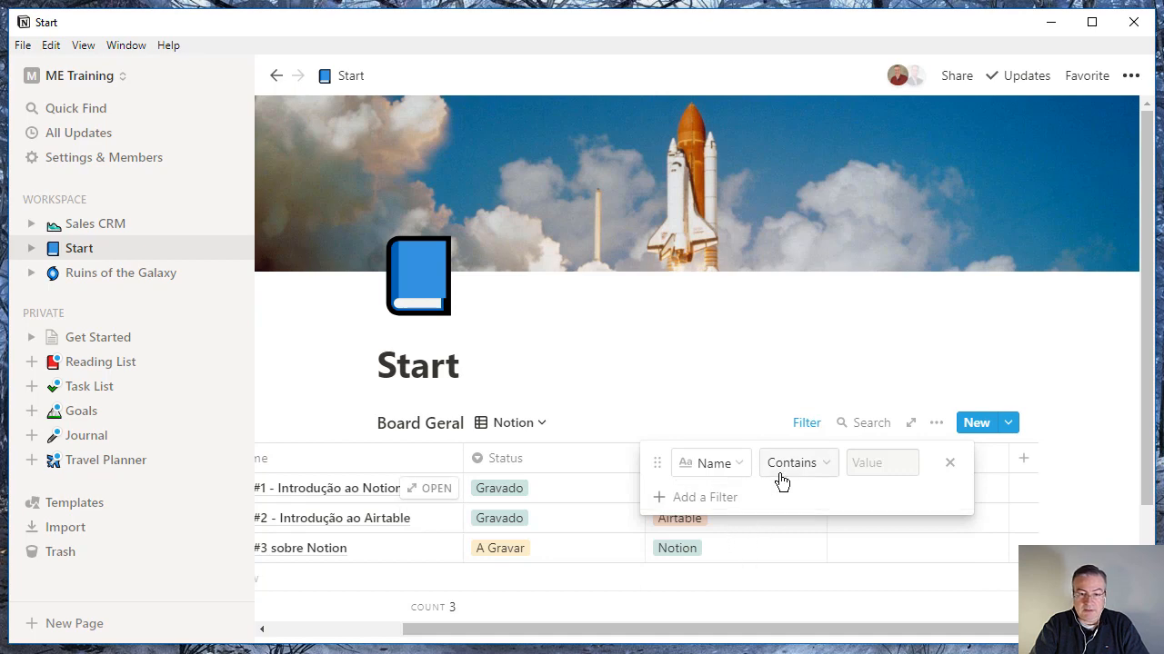
pyautogui.click(745, 465)
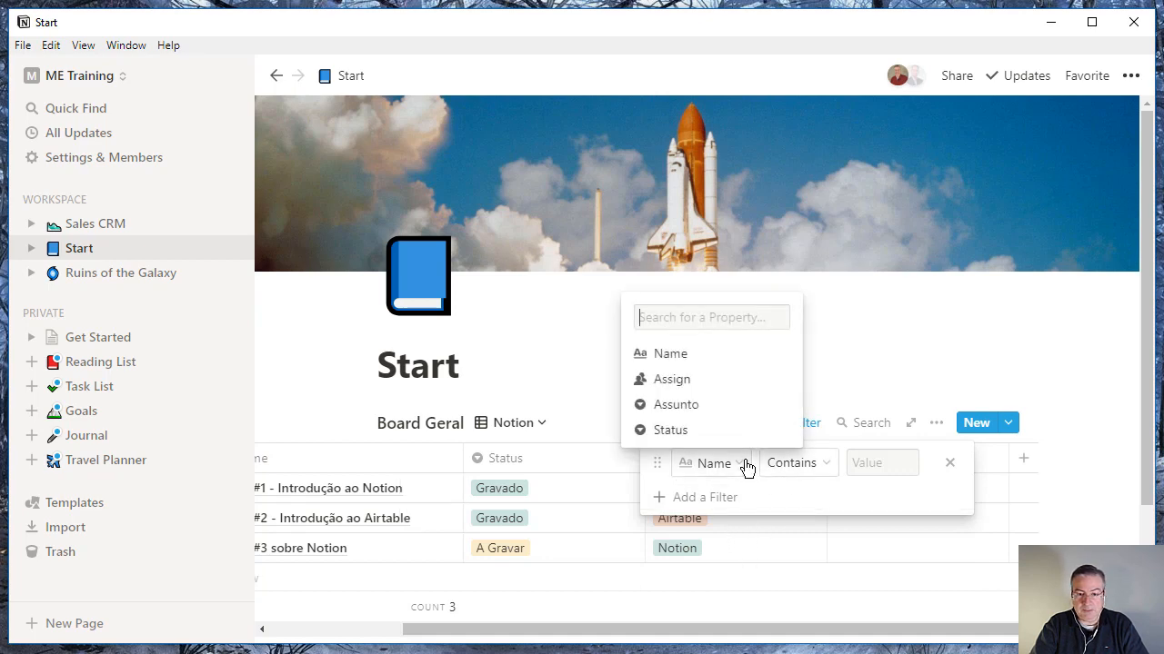
pyautogui.click(676, 405)
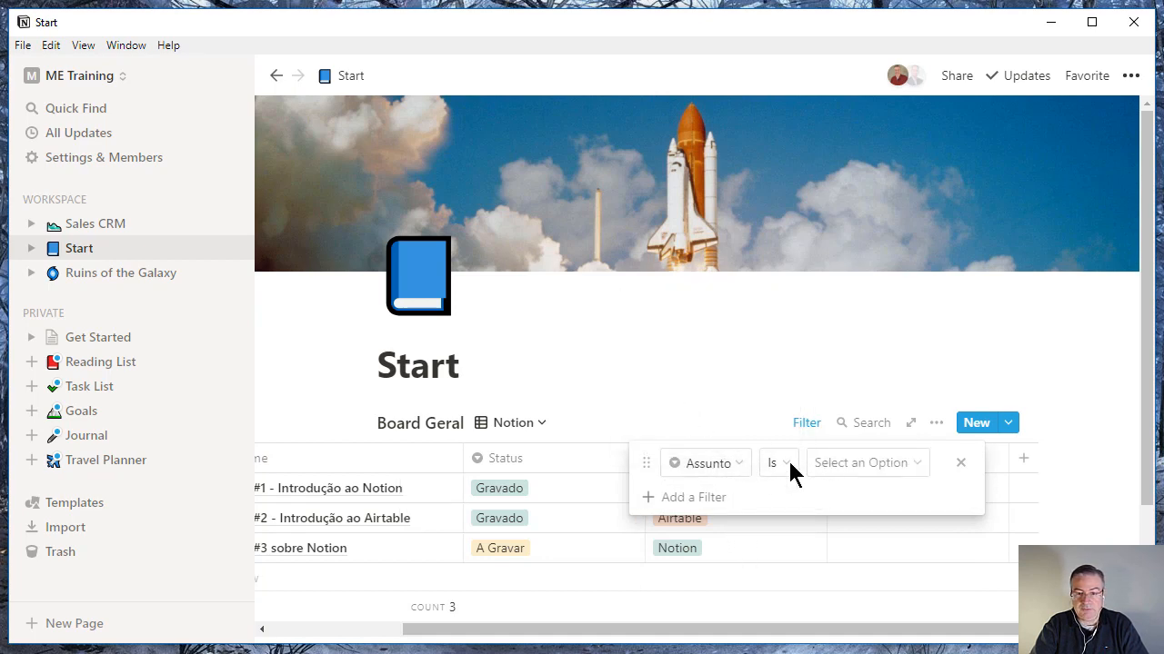
pyautogui.click(872, 465)
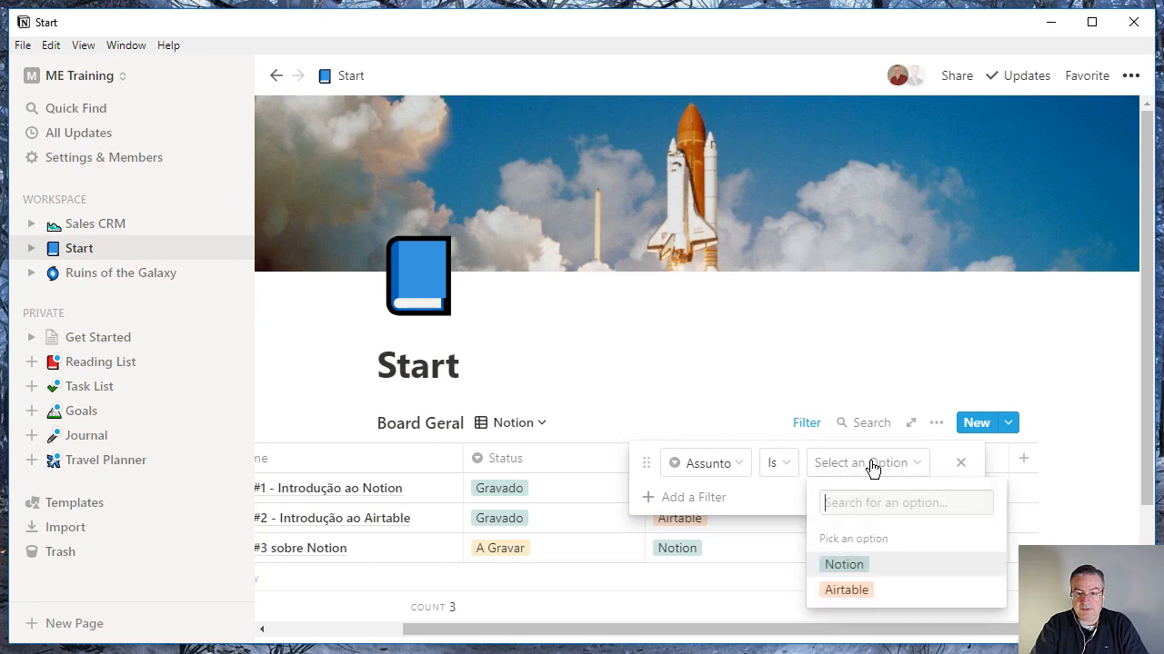
pyautogui.click(866, 571)
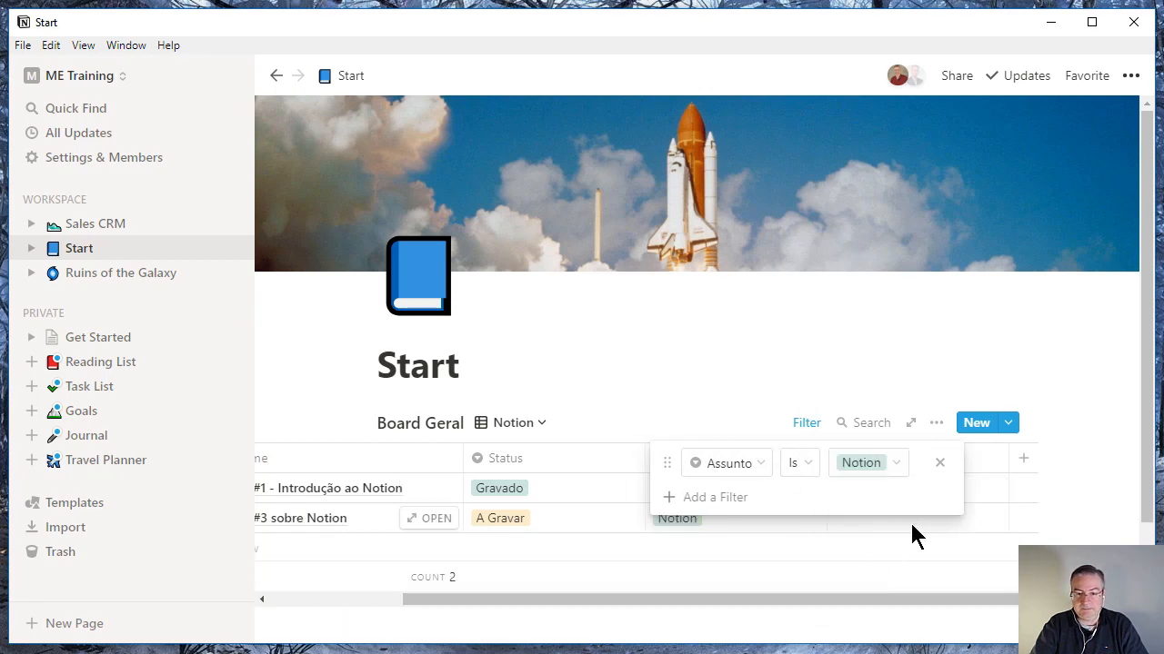
pyautogui.click(1078, 516)
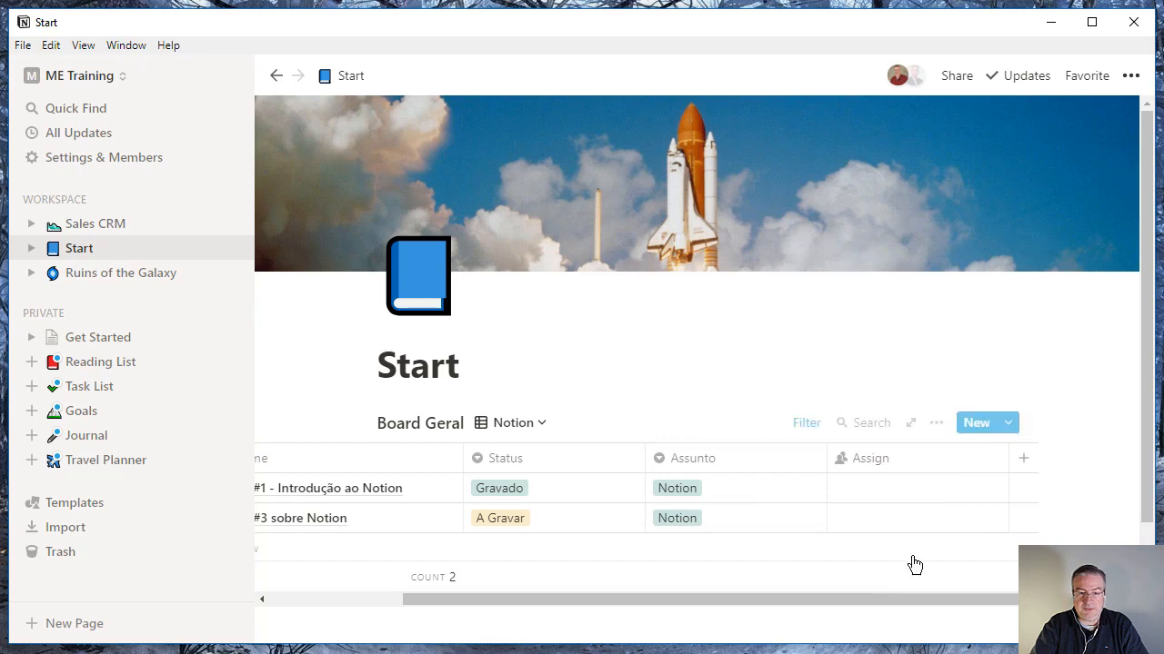
# - Compare the filtered table with the Tabela Geral view, returning to the Notion view
pyautogui.moveTo(541, 595); pyautogui.dragTo(365, 605)
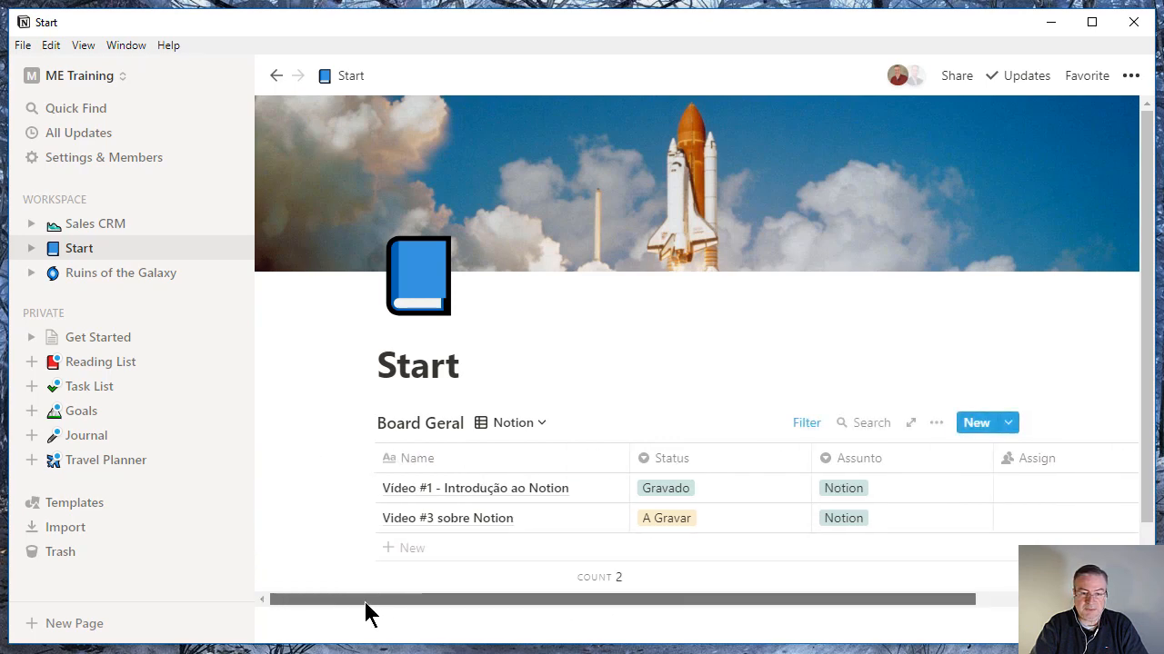
pyautogui.click(516, 429)
pyautogui.click(510, 492)
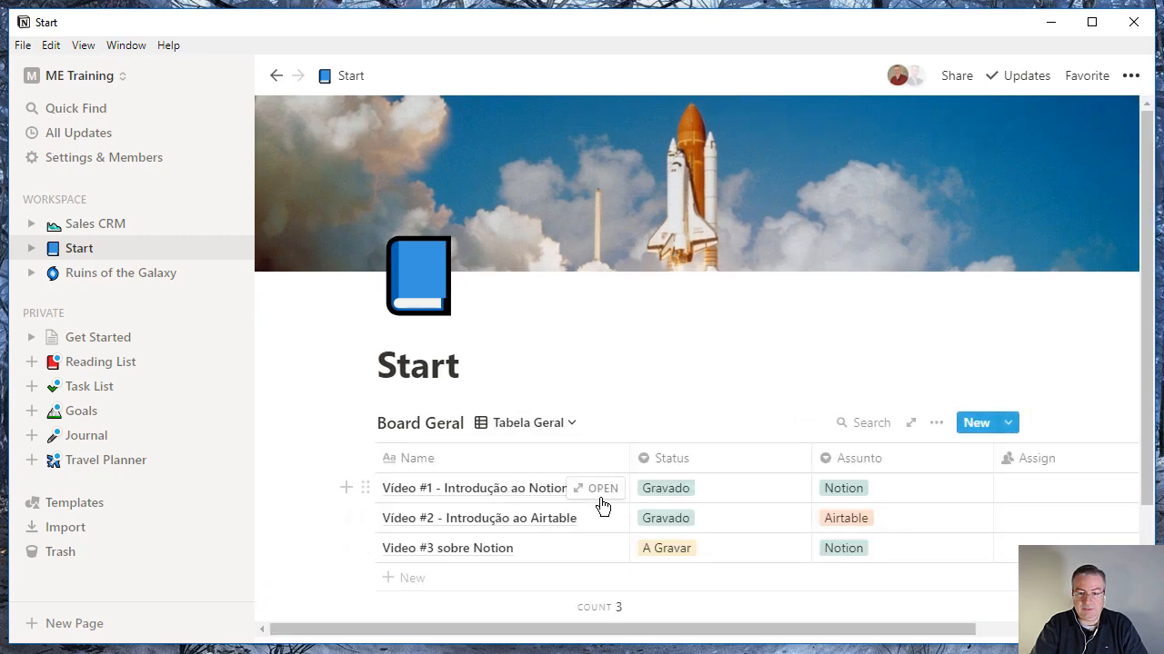
pyautogui.click(568, 426)
pyautogui.click(528, 519)
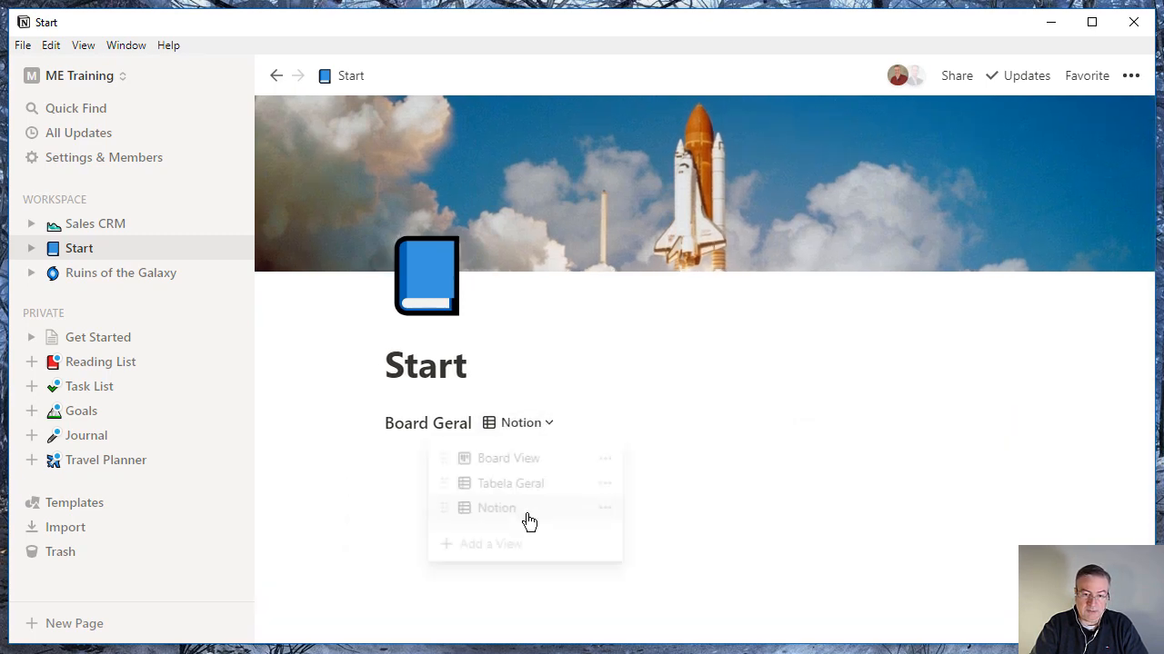